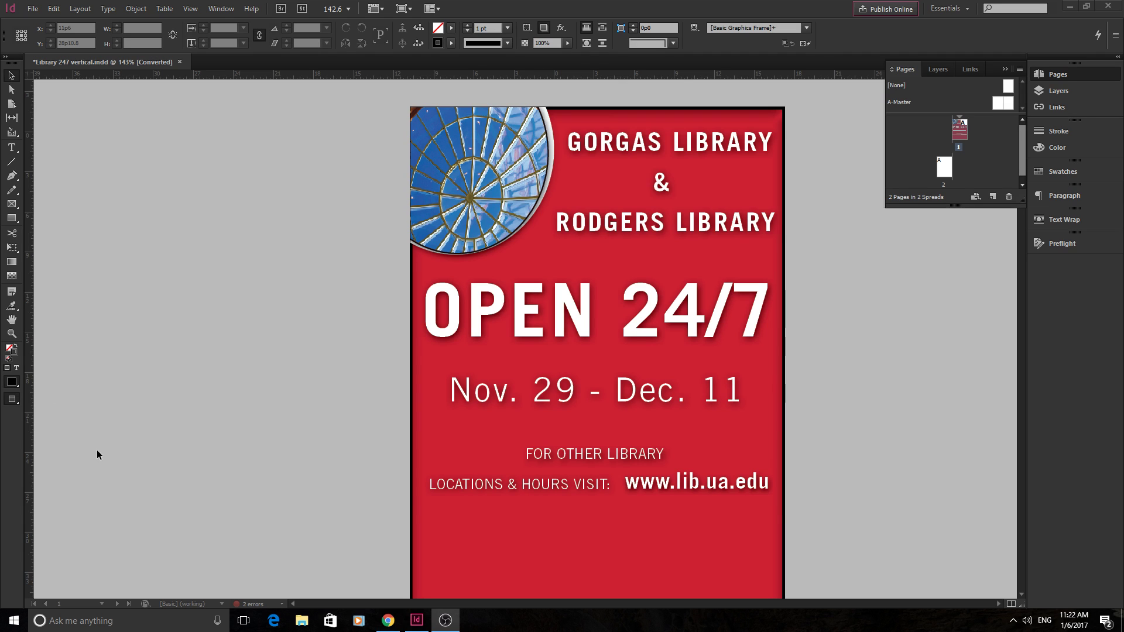
- Try moving the circular dome picture together with its frame over the poster's left edge
{"action": "left_click", "coordinate": [11, 74]}
{"action": "left_click", "coordinate": [12, 92]}
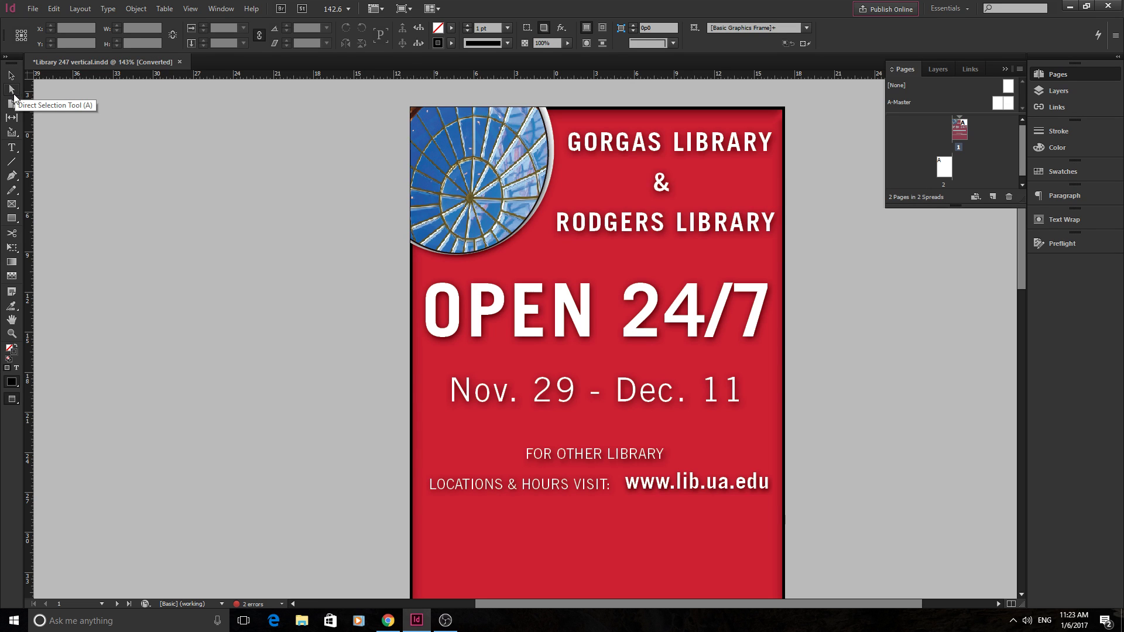
{"action": "left_click", "coordinate": [12, 75]}
{"action": "left_click_drag", "start_coordinate": [549, 180], "coordinate": [500, 193]}
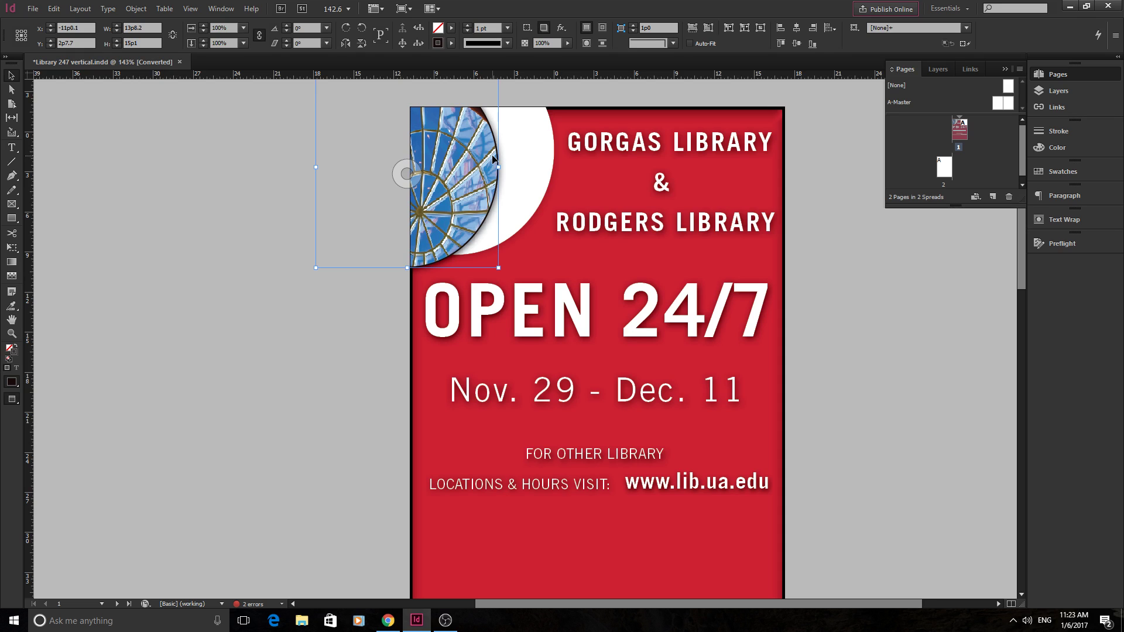
{"action": "mouse_move", "coordinate": [487, 152]}
{"action": "left_mouse_down"}
{"action": "mouse_move", "coordinate": [537, 138]}
{"action": "mouse_move", "coordinate": [482, 157]}
{"action": "mouse_move", "coordinate": [481, 178]}
{"action": "mouse_move", "coordinate": [503, 176]}
{"action": "mouse_move", "coordinate": [510, 150]}
{"action": "mouse_move", "coordinate": [488, 143]}
{"action": "left_mouse_up"}
- Try shifting the dome image inside its circular frame with the Direct Selection tool, leaving the frame in place
{"action": "left_click", "coordinate": [11, 90]}
{"action": "left_click_drag", "start_coordinate": [519, 231], "coordinate": [506, 234]}
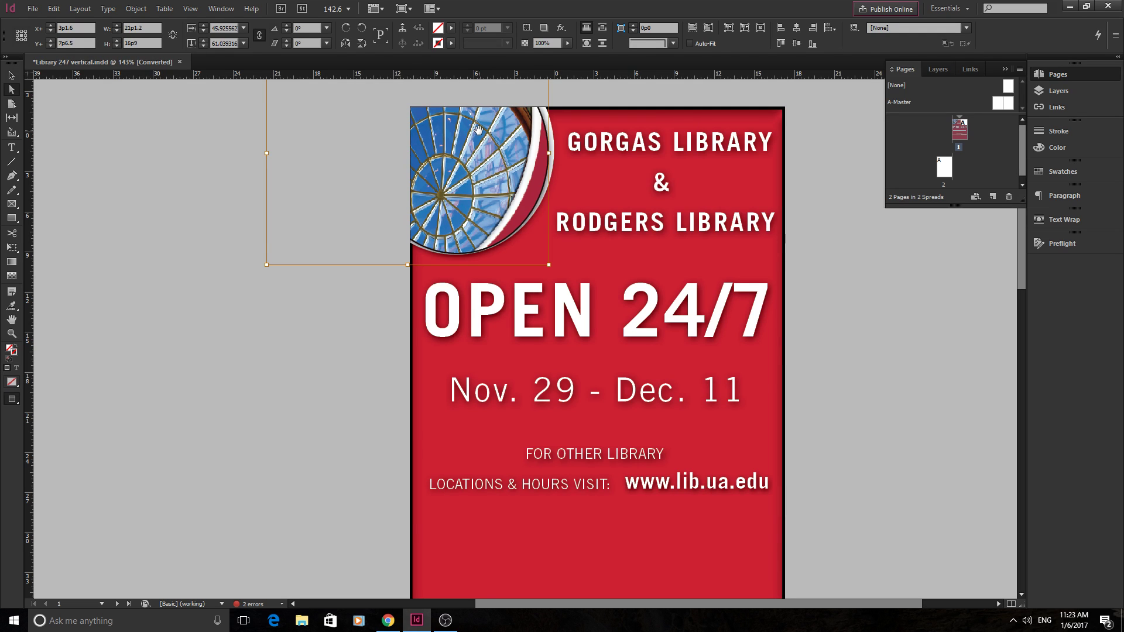
{"action": "left_click", "coordinate": [11, 89]}
{"action": "left_click_drag", "start_coordinate": [262, 161], "coordinate": [250, 174]}
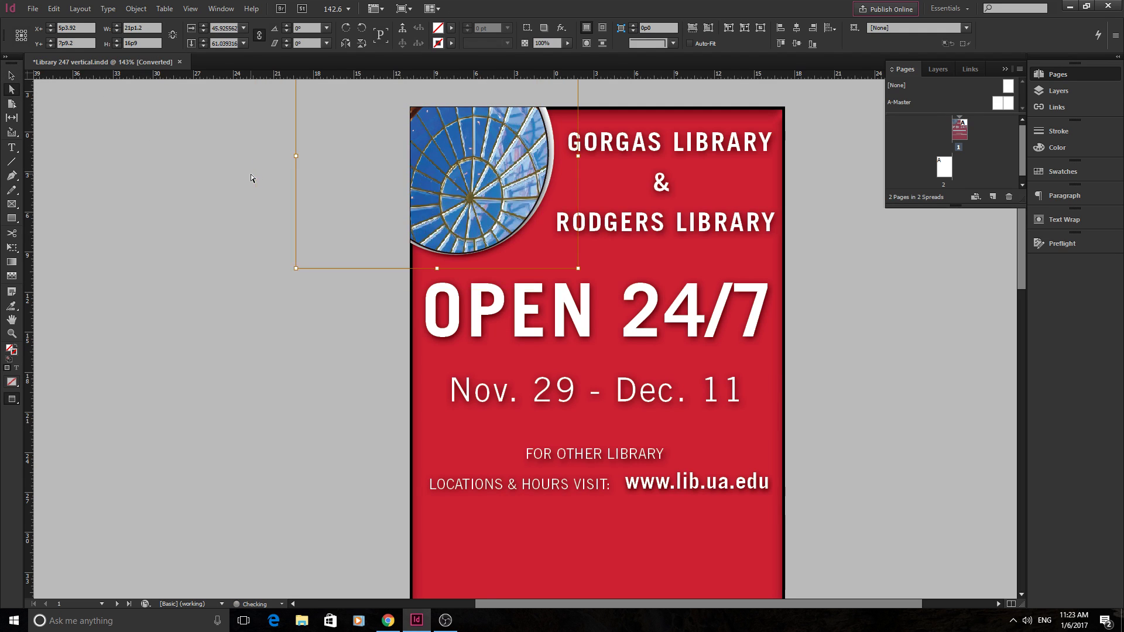
- Try repositioning the dome image inside its frame using the Selection tool's content grabber, and undo the move
{"action": "left_click", "coordinate": [10, 79]}
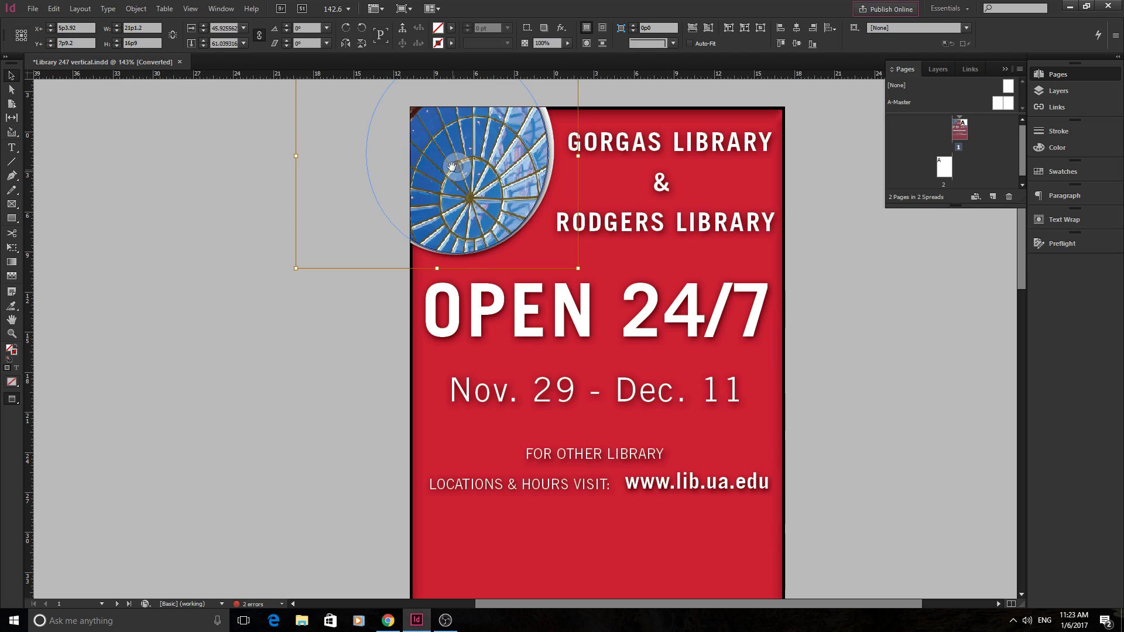
{"action": "mouse_move", "coordinate": [457, 167]}
{"action": "left_mouse_down"}
{"action": "mouse_move", "coordinate": [438, 165]}
{"action": "mouse_move", "coordinate": [478, 168]}
{"action": "left_mouse_up"}
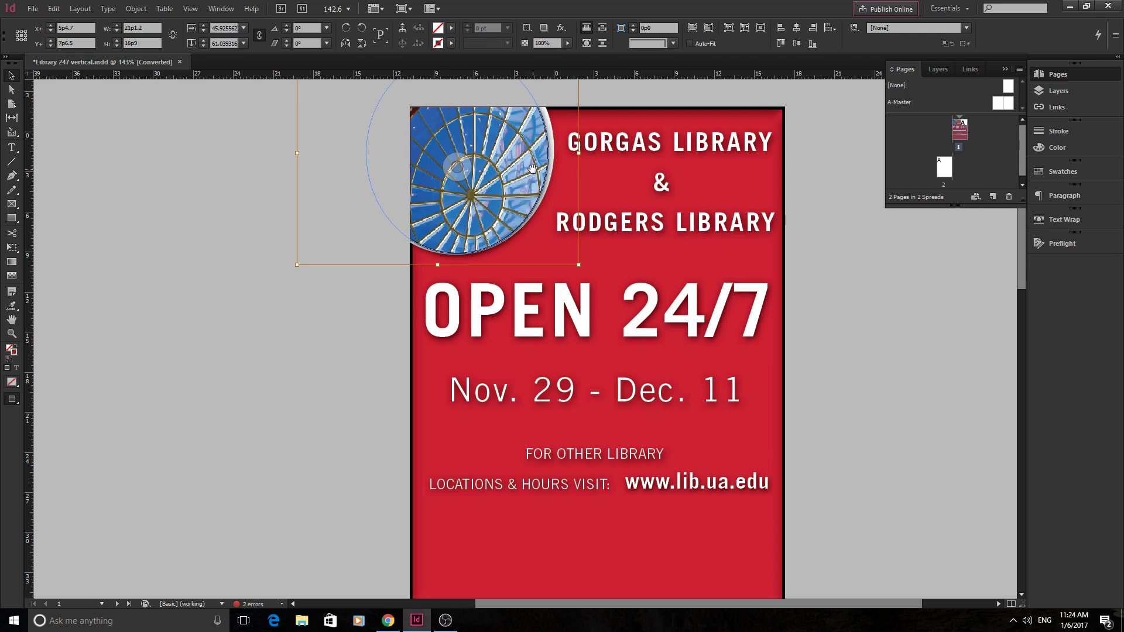
{"action": "key", "text": "ctrl+z"}
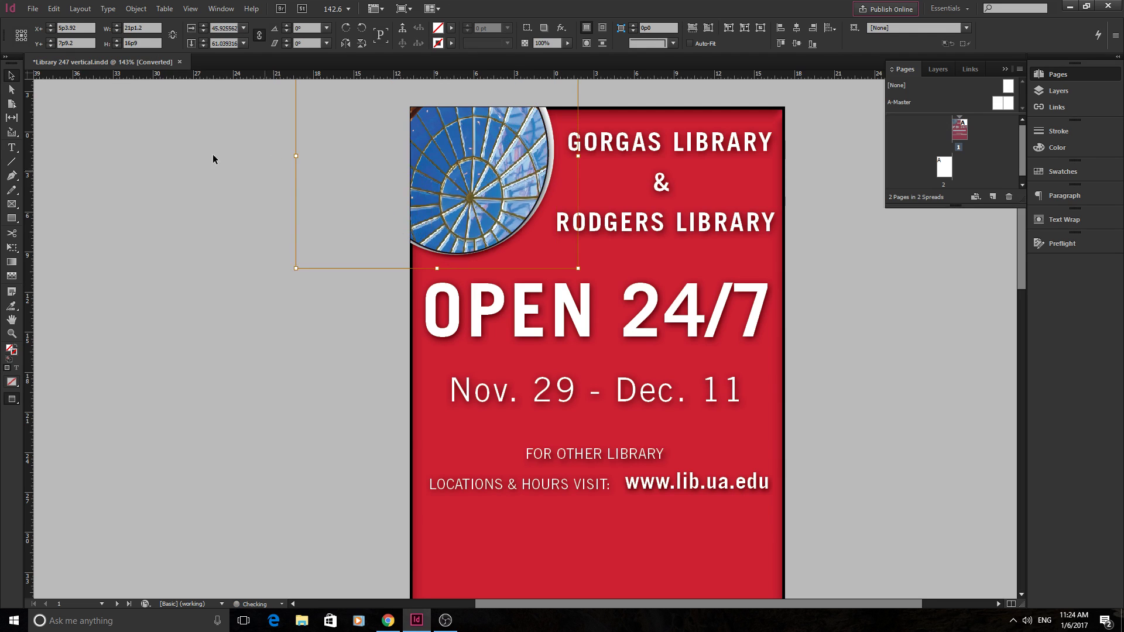
- Select page 2 with the Page tool and look over both pages of the document
{"action": "left_click", "coordinate": [12, 107]}
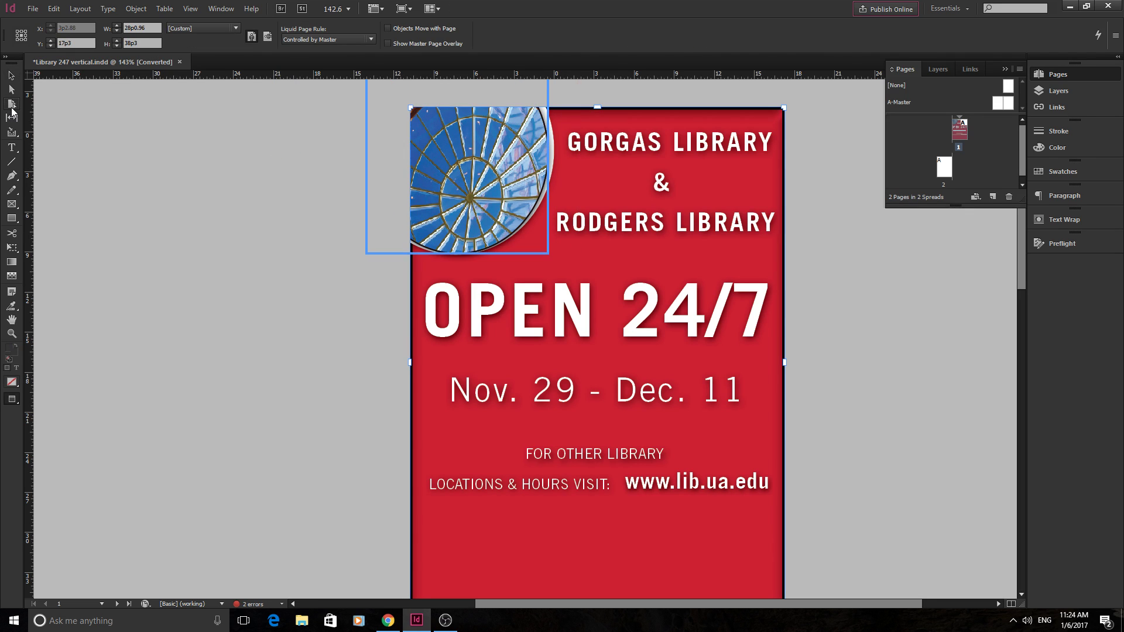
{"action": "scroll", "coordinate": [643, 163], "scroll_direction": "down", "scroll_amount": 6}
{"action": "scroll", "coordinate": [651, 233], "scroll_direction": "up", "scroll_amount": 6}
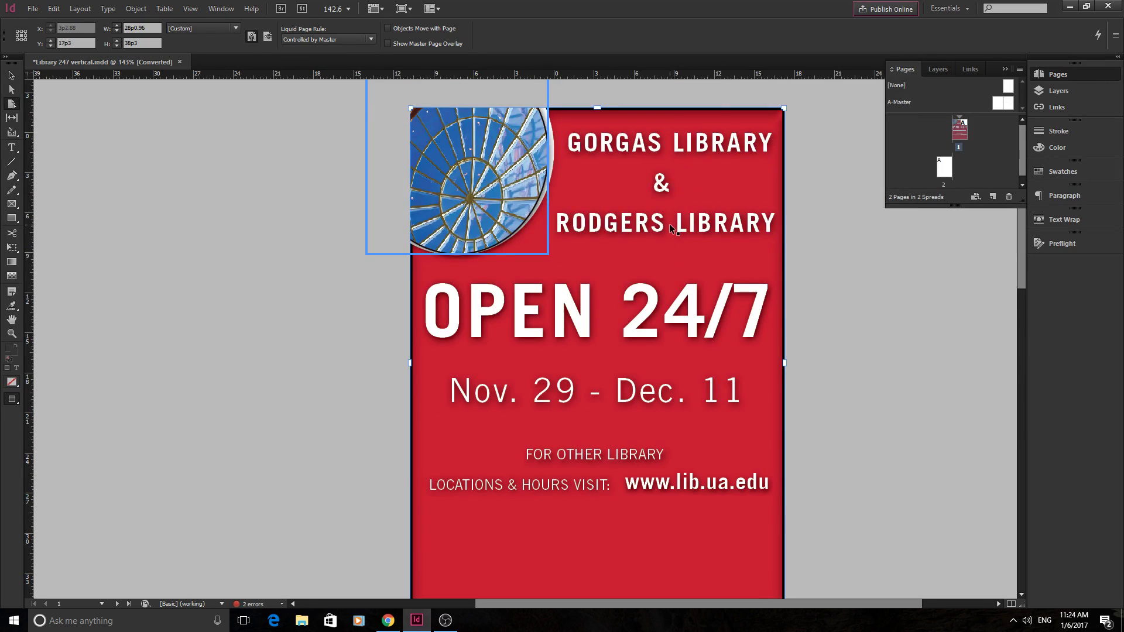
{"action": "scroll", "coordinate": [669, 225], "scroll_direction": "down", "scroll_amount": 6}
{"action": "left_click", "coordinate": [364, 369]}
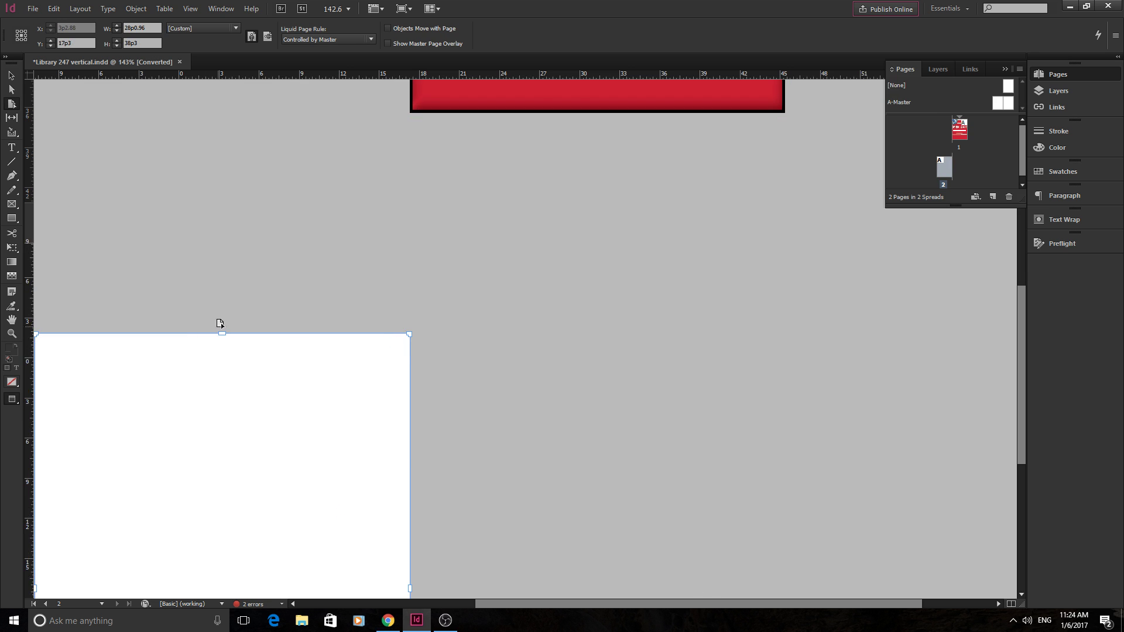
{"action": "scroll", "coordinate": [216, 328], "scroll_direction": "up", "scroll_amount": 6}
{"action": "scroll", "coordinate": [244, 316], "scroll_direction": "down", "scroll_amount": 1}
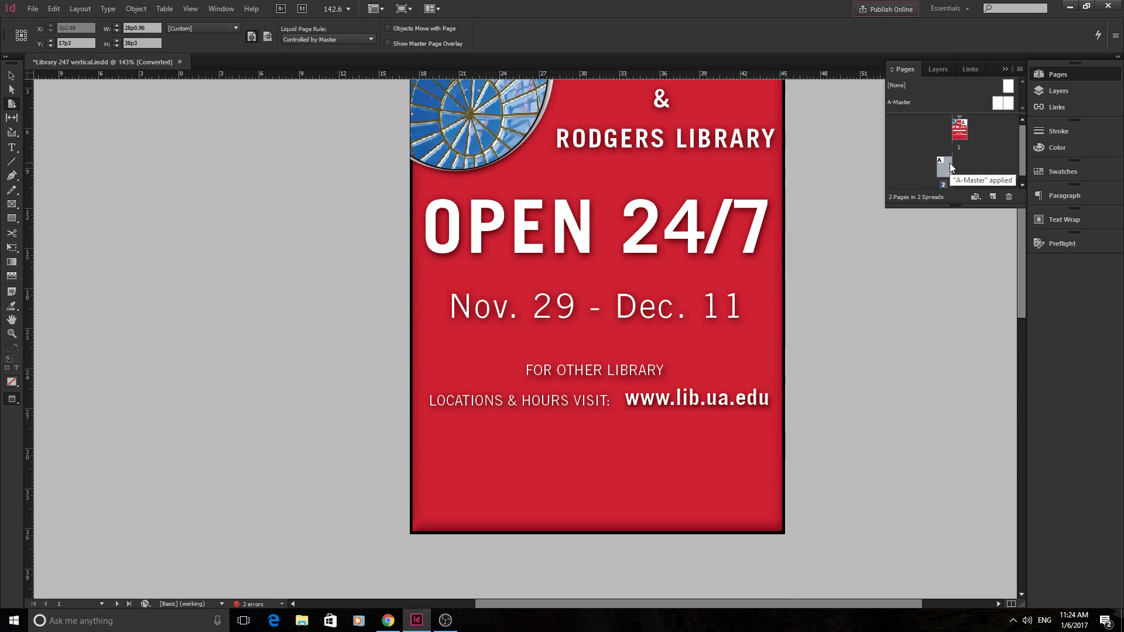
{"action": "scroll", "coordinate": [831, 250], "scroll_direction": "down", "scroll_amount": 7}
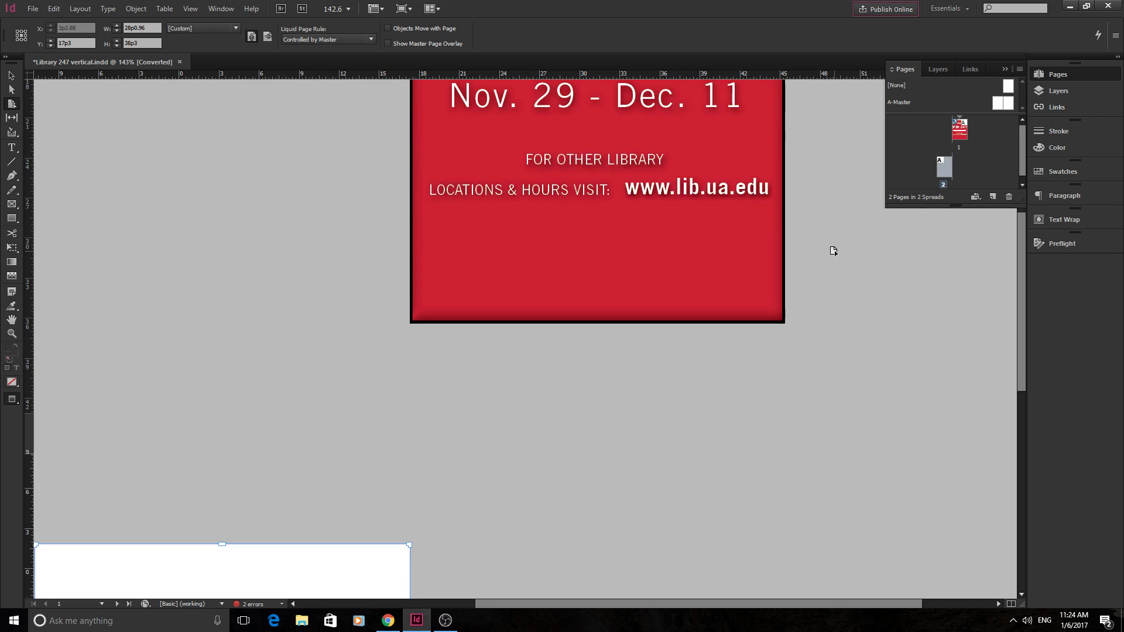
{"action": "scroll", "coordinate": [807, 270], "scroll_direction": "down", "scroll_amount": 1}
{"action": "scroll", "coordinate": [802, 270], "scroll_direction": "up", "scroll_amount": 8}
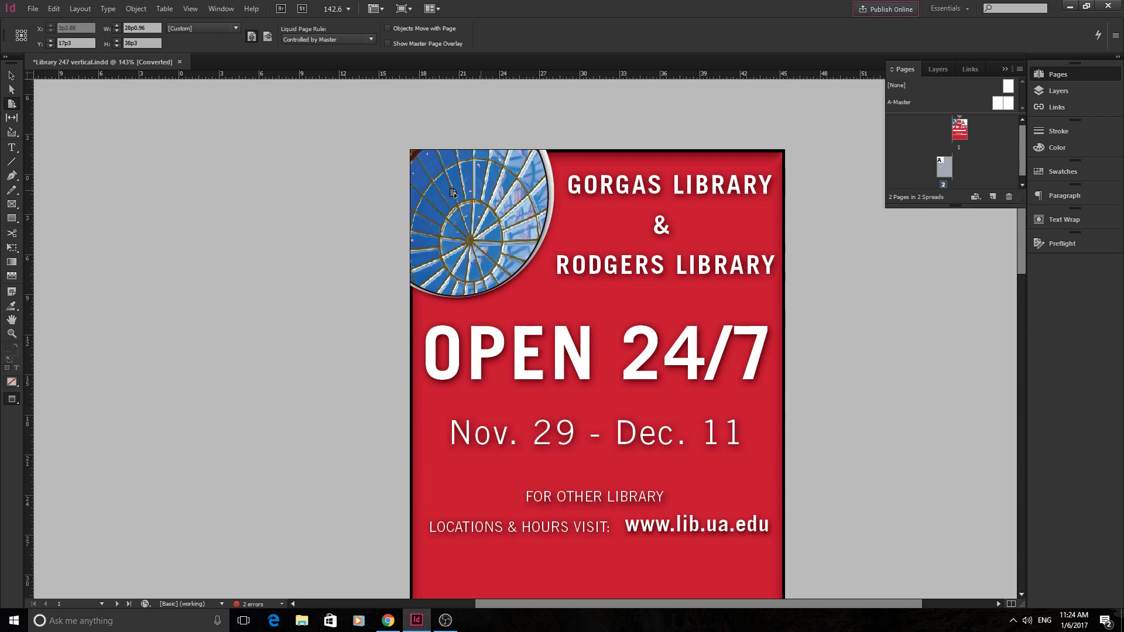
- Collect the dome picture, the "GORGAS LIBRARY & RODGERS LIBRARY" heading and the "OPEN 24/7" title from page 1 with the Content Collector
{"action": "left_click", "coordinate": [11, 133]}
{"action": "scroll", "coordinate": [261, 280], "scroll_direction": "down", "scroll_amount": 1}
{"action": "scroll", "coordinate": [260, 276], "scroll_direction": "down", "scroll_amount": 10}
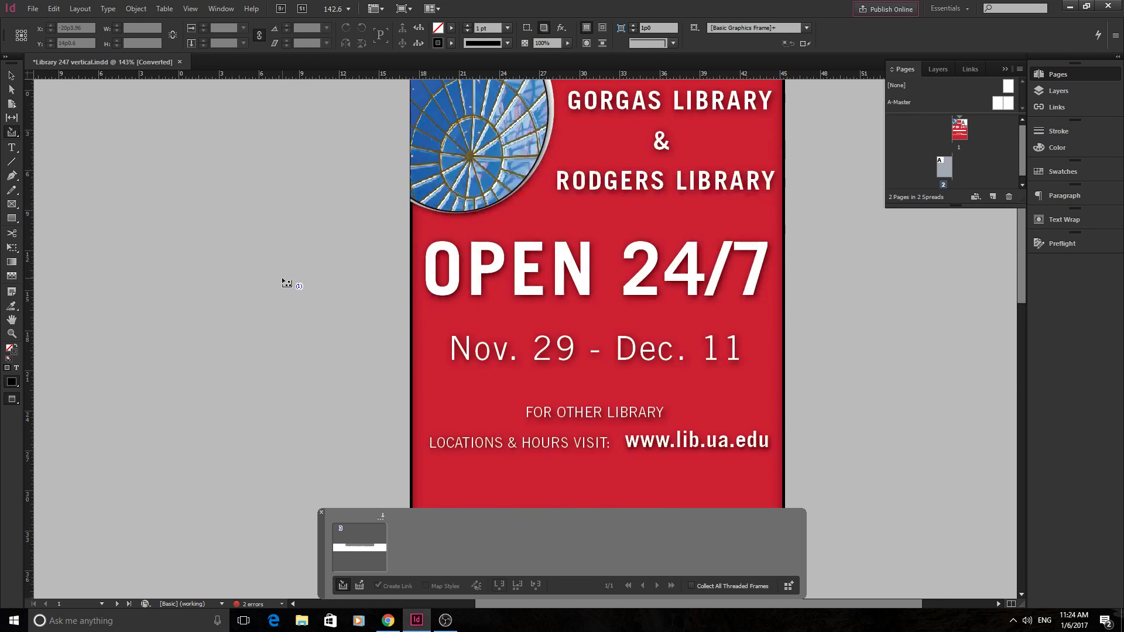
{"action": "scroll", "coordinate": [267, 249], "scroll_direction": "down", "scroll_amount": 4}
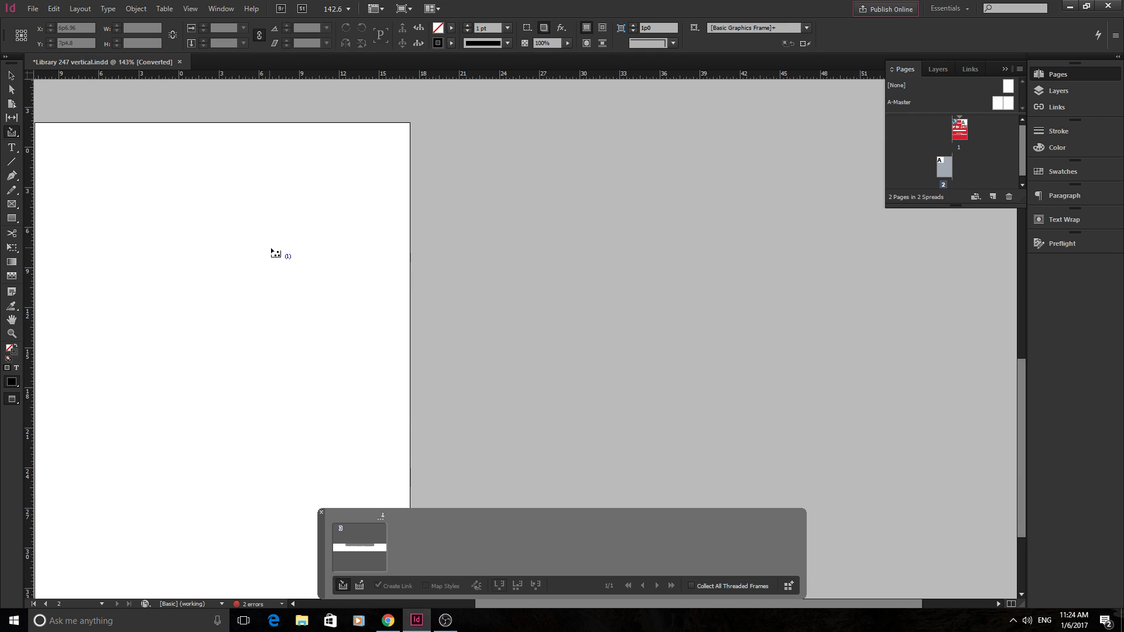
{"action": "scroll", "coordinate": [326, 276], "scroll_direction": "up", "scroll_amount": 20}
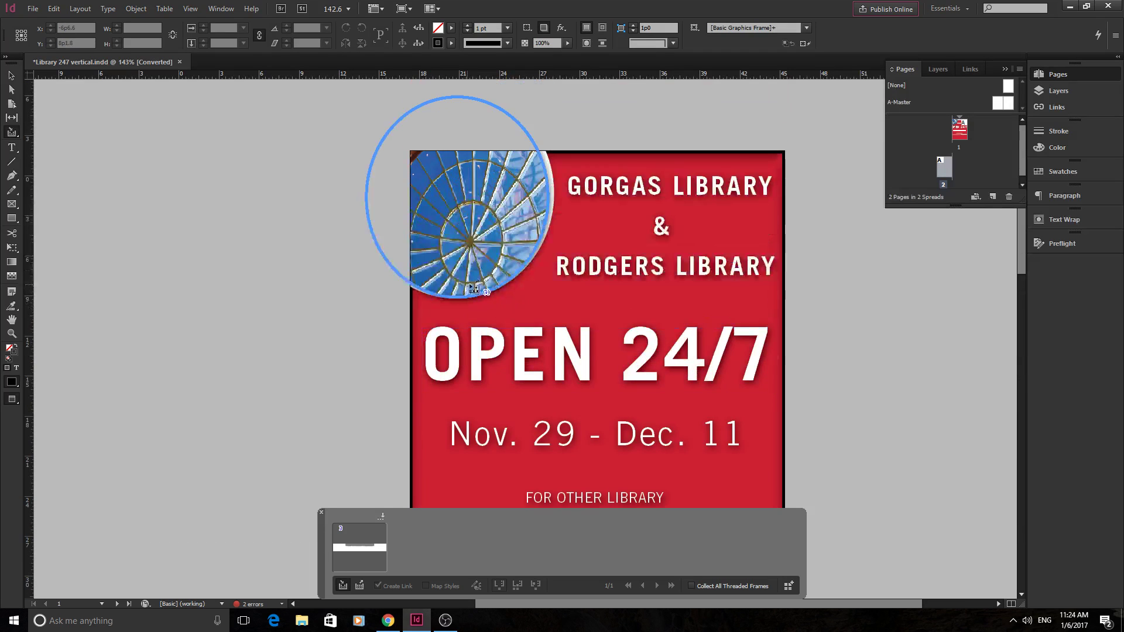
{"action": "scroll", "coordinate": [494, 199], "scroll_direction": "down", "scroll_amount": 1}
{"action": "left_click", "coordinate": [497, 199]}
{"action": "left_click", "coordinate": [583, 153]}
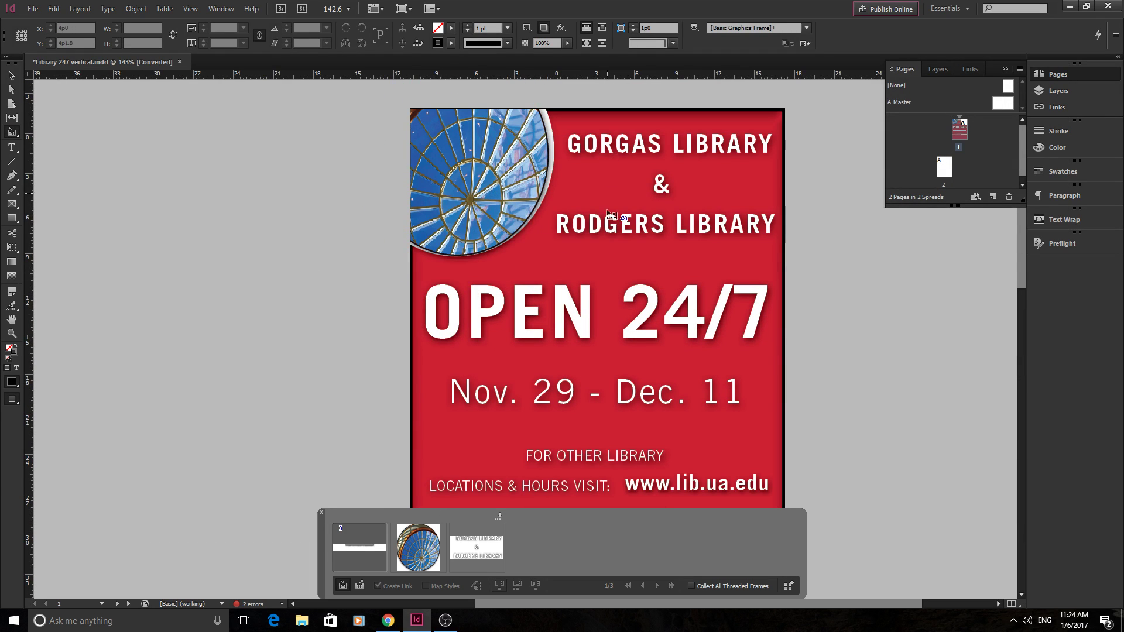
{"action": "left_click", "coordinate": [578, 281]}
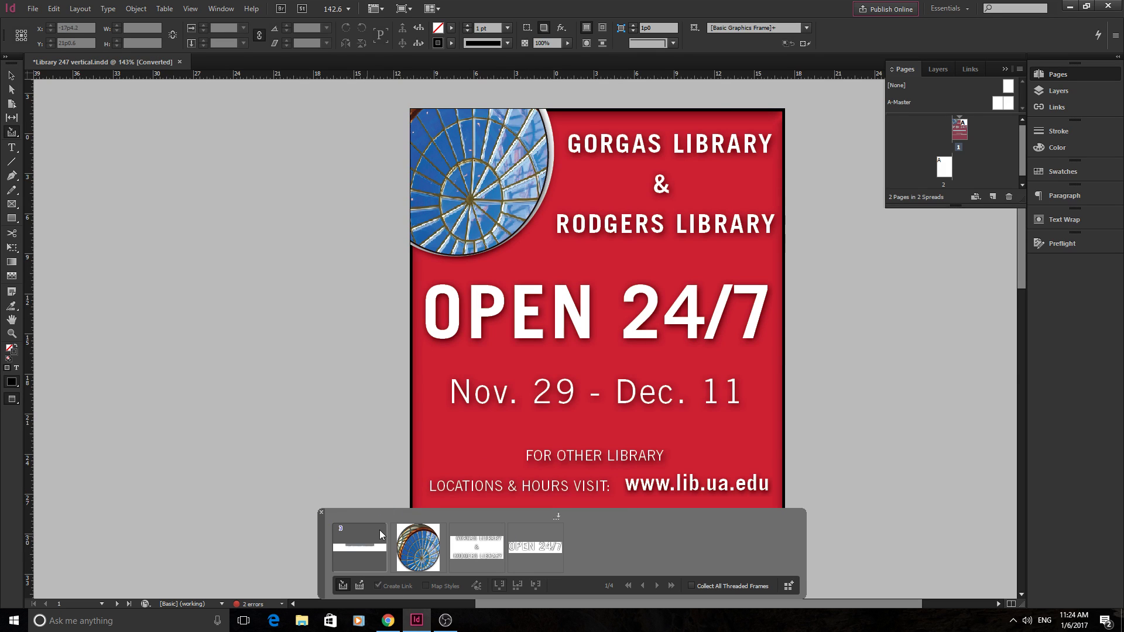
- Place the collected website text group, dome picture, library heading and "OPEN 24/7" title on page 2 with the Content Placer
{"action": "scroll", "coordinate": [436, 378], "scroll_direction": "down", "scroll_amount": 6}
{"action": "scroll", "coordinate": [802, 184], "scroll_direction": "up", "scroll_amount": 4}
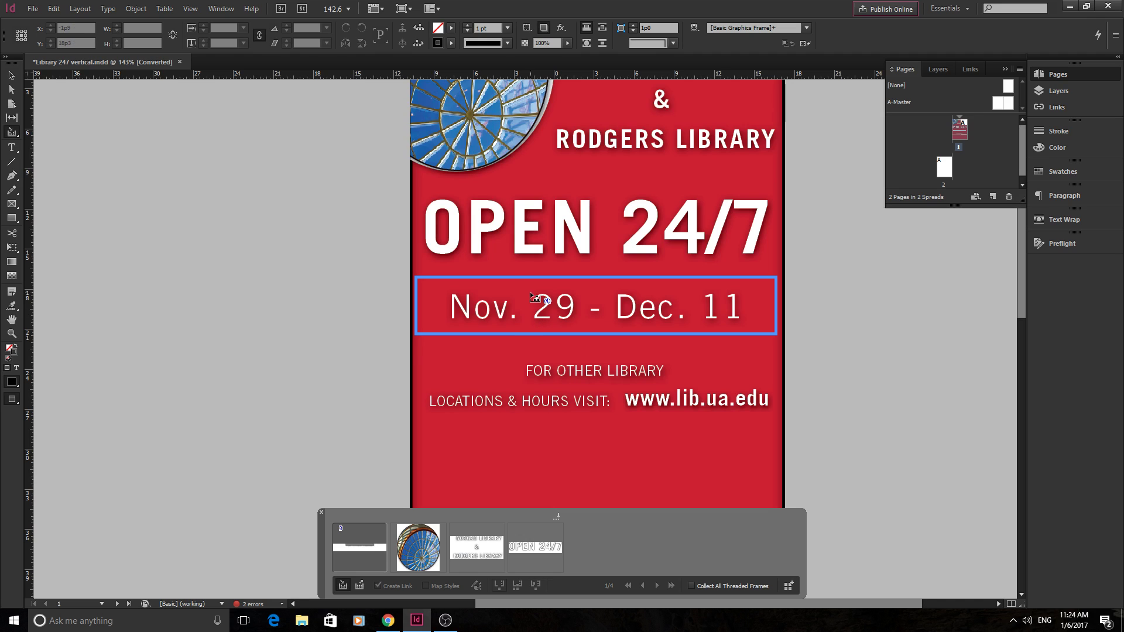
{"action": "scroll", "coordinate": [464, 314], "scroll_direction": "down", "scroll_amount": 10}
{"action": "left_click_drag", "start_coordinate": [546, 602], "coordinate": [443, 578]}
{"action": "scroll", "coordinate": [436, 509], "scroll_direction": "down", "scroll_amount": 2}
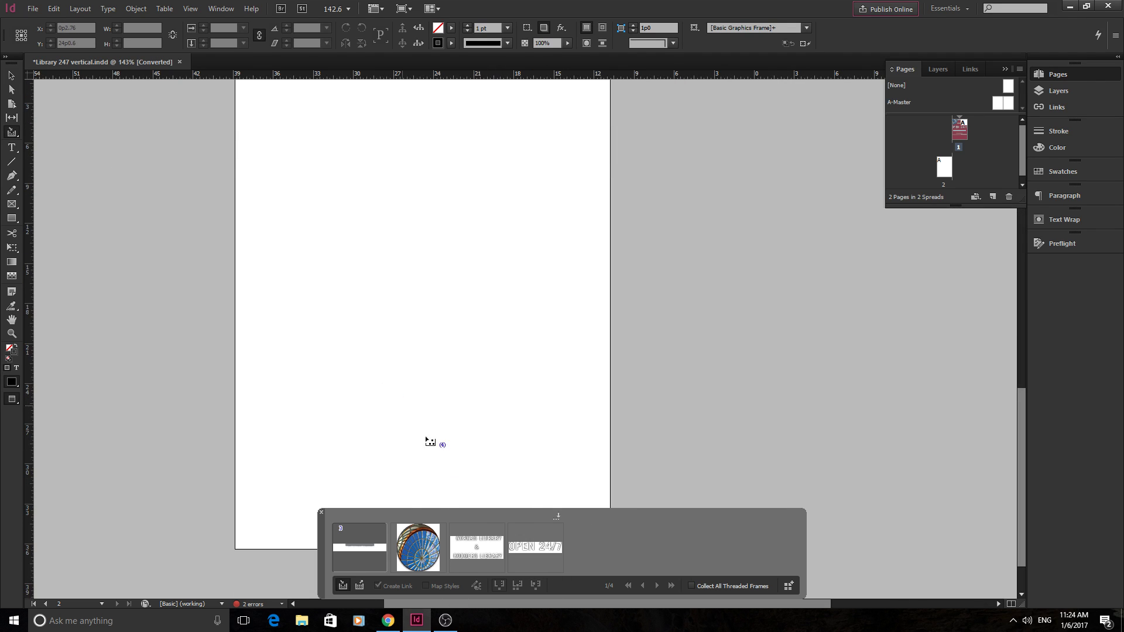
{"action": "left_click", "coordinate": [360, 587]}
{"action": "scroll", "coordinate": [252, 445], "scroll_direction": "up", "scroll_amount": 2}
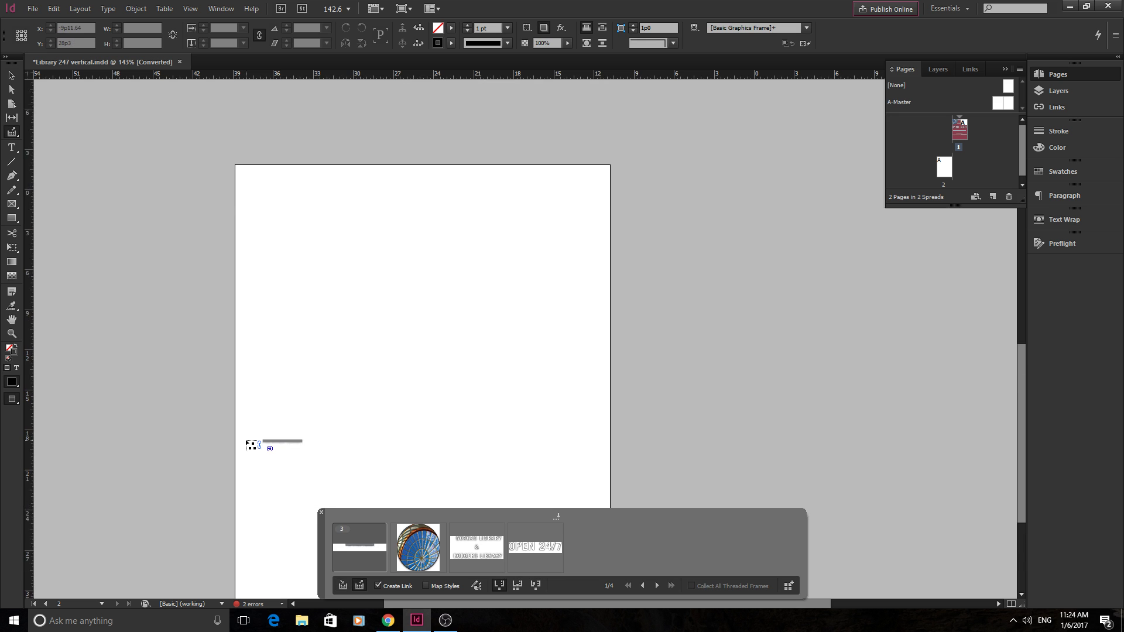
{"action": "scroll", "coordinate": [252, 442], "scroll_direction": "down", "scroll_amount": 1}
{"action": "left_click", "coordinate": [273, 209]}
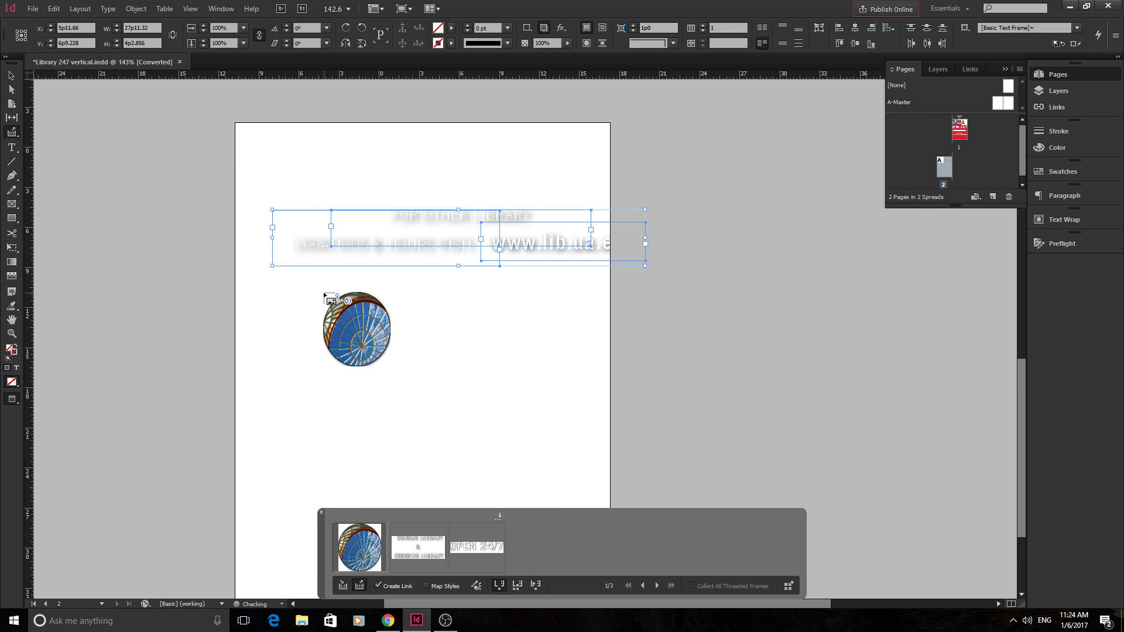
{"action": "left_click", "coordinate": [325, 294]}
{"action": "scroll", "coordinate": [351, 375], "scroll_direction": "down", "scroll_amount": 3}
{"action": "left_click", "coordinate": [289, 400]}
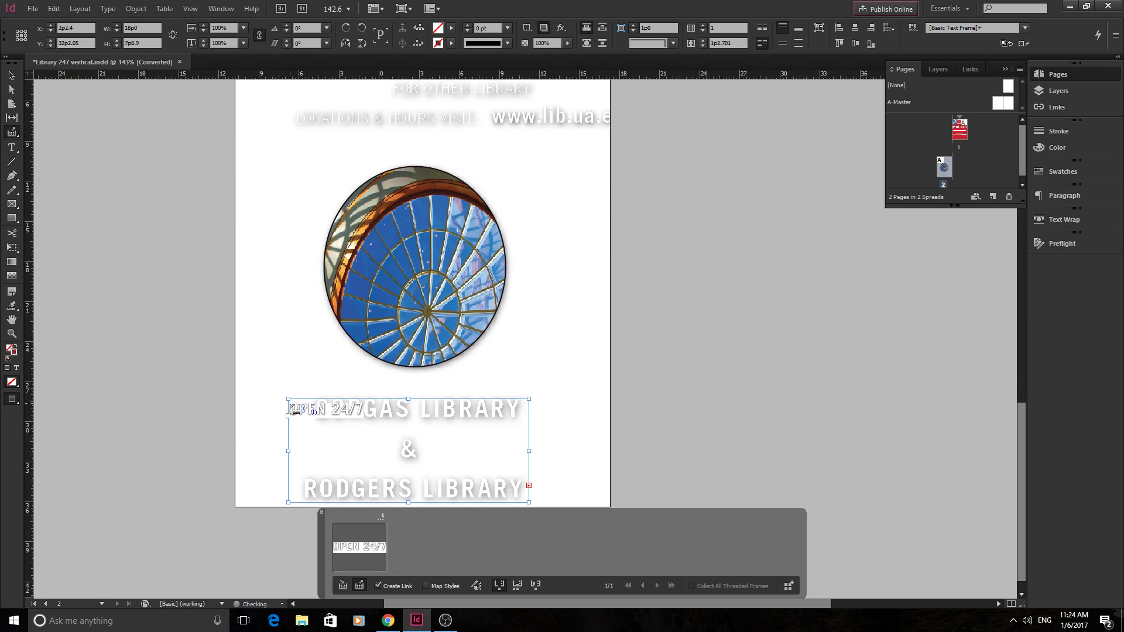
{"action": "left_click", "coordinate": [257, 220]}
{"action": "scroll", "coordinate": [316, 293], "scroll_direction": "up", "scroll_amount": 3}
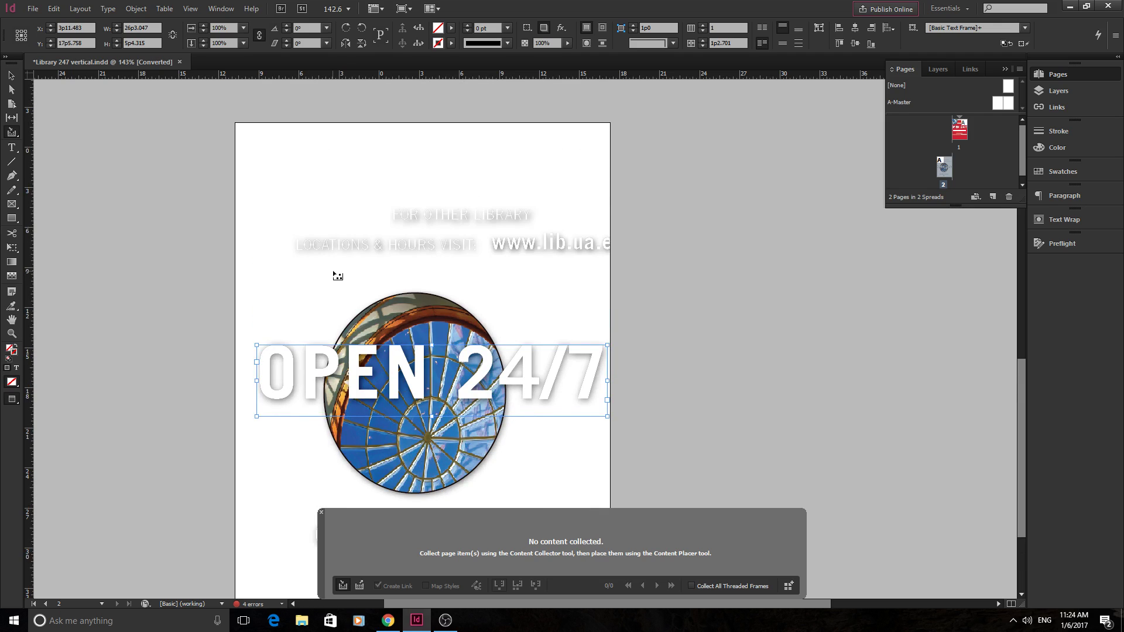
{"action": "scroll", "coordinate": [337, 275], "scroll_direction": "up", "scroll_amount": 1}
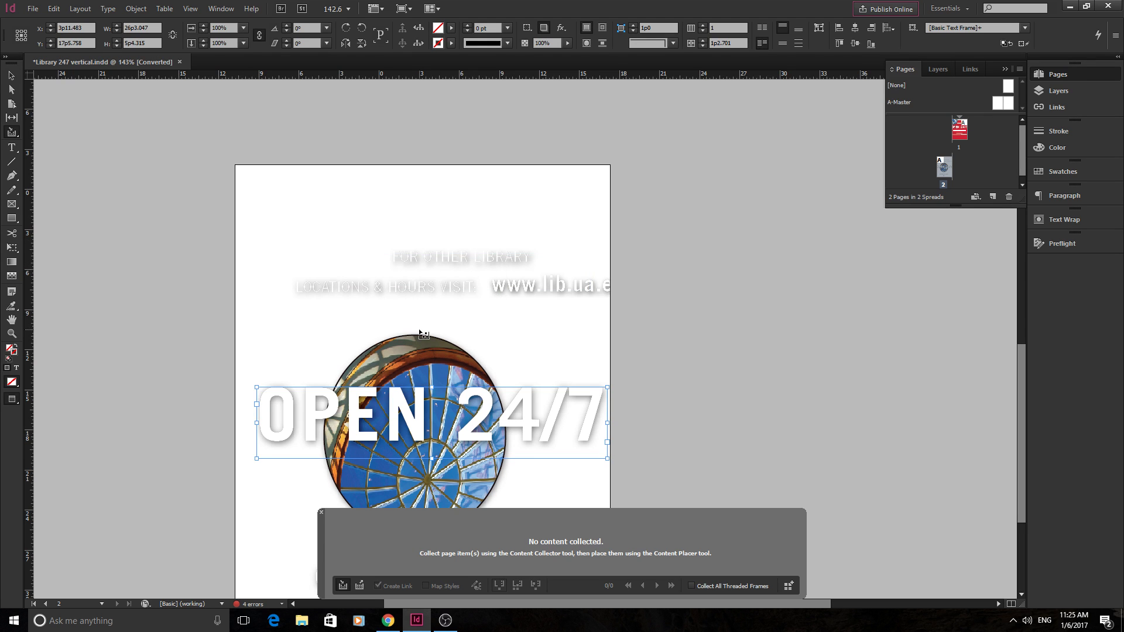
{"action": "scroll", "coordinate": [695, 303], "scroll_direction": "up", "scroll_amount": 10}
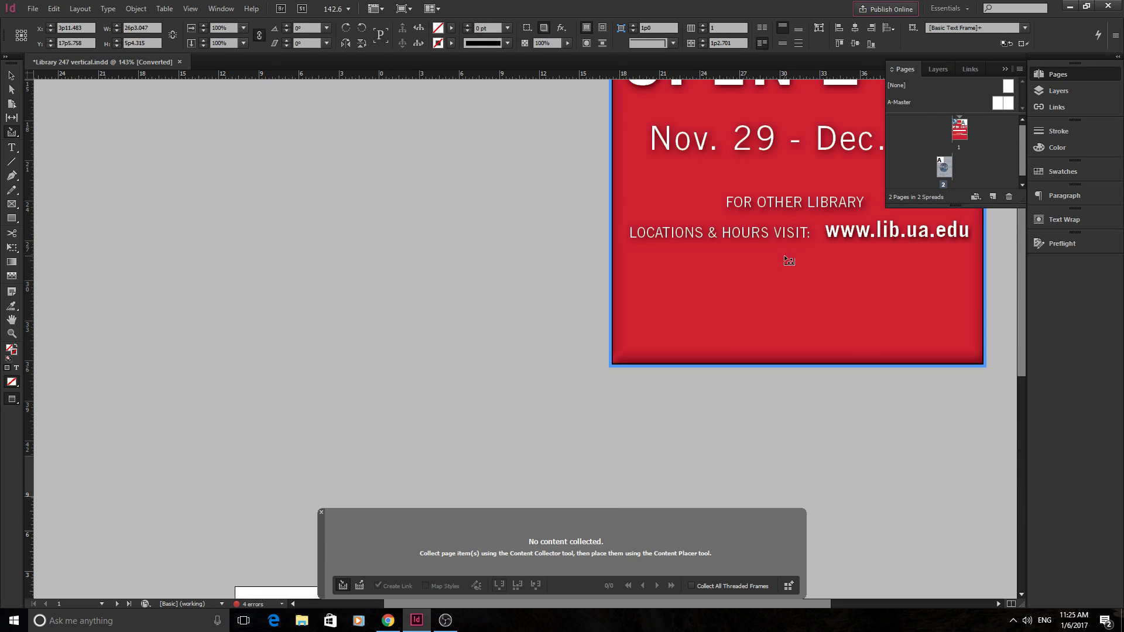
{"action": "scroll", "coordinate": [745, 283], "scroll_direction": "up", "scroll_amount": 5}
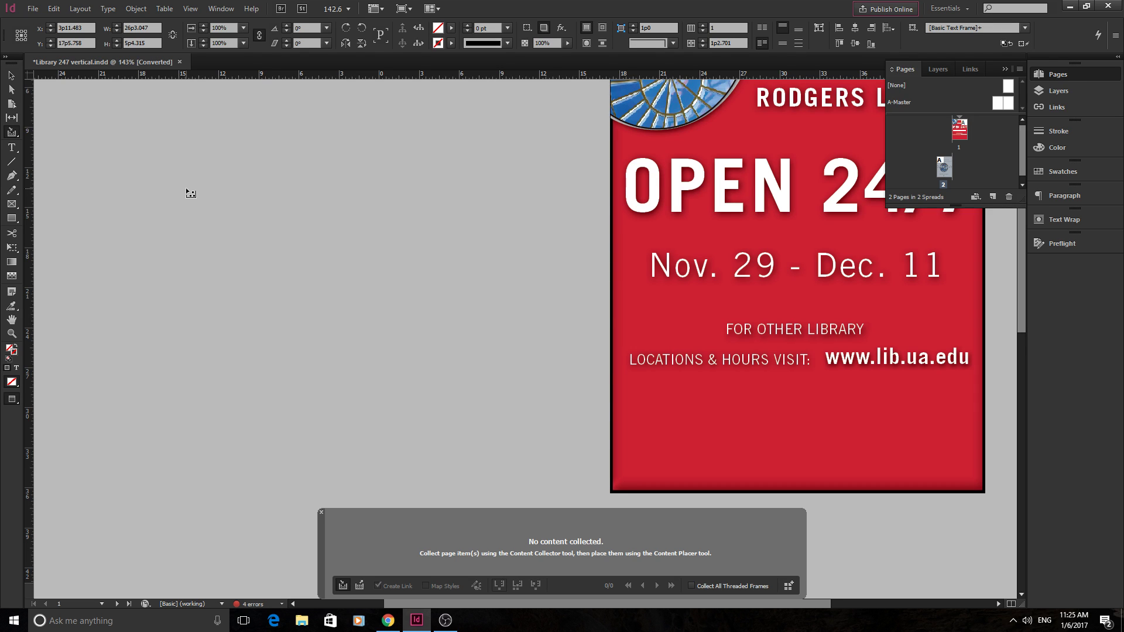
{"action": "key", "text": "shift+Page_Down"}
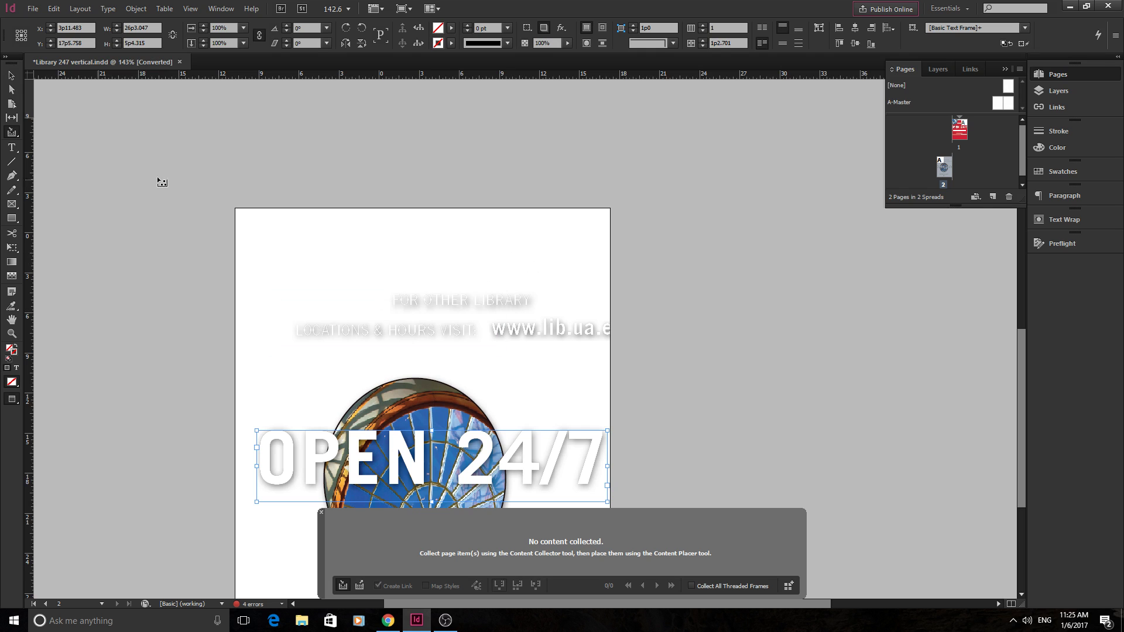
{"action": "key", "text": "shift+Page_Up"}
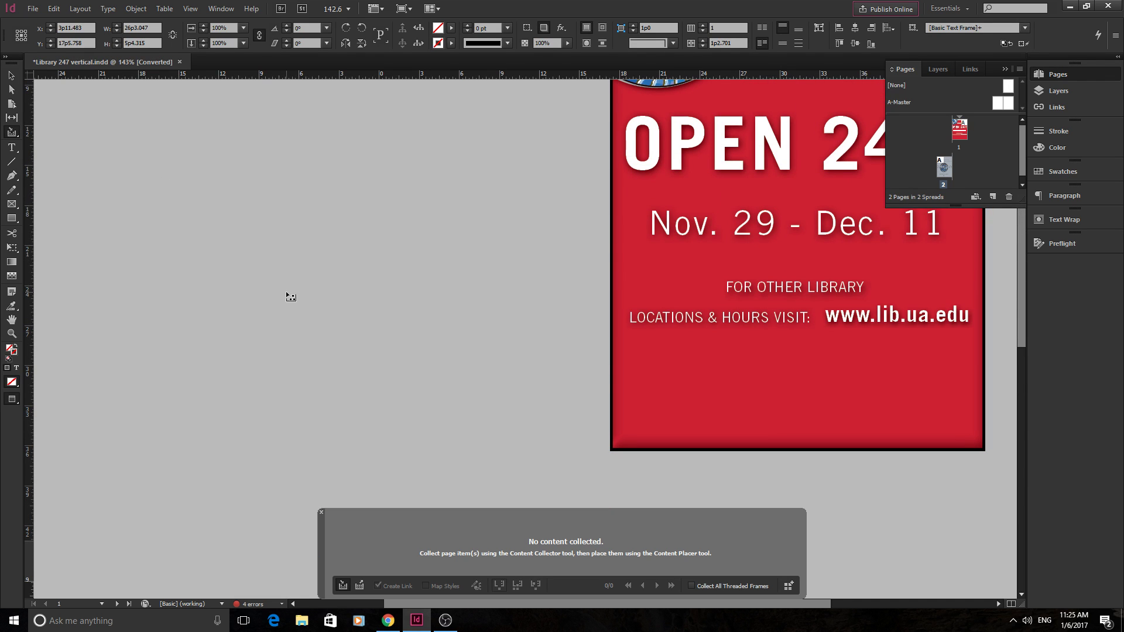
- Narrow the gap between the "Nov. 29 - Dec. 11" date and the "FOR OTHER LIBRARY" line with the Gap tool
{"action": "left_click", "coordinate": [17, 120]}
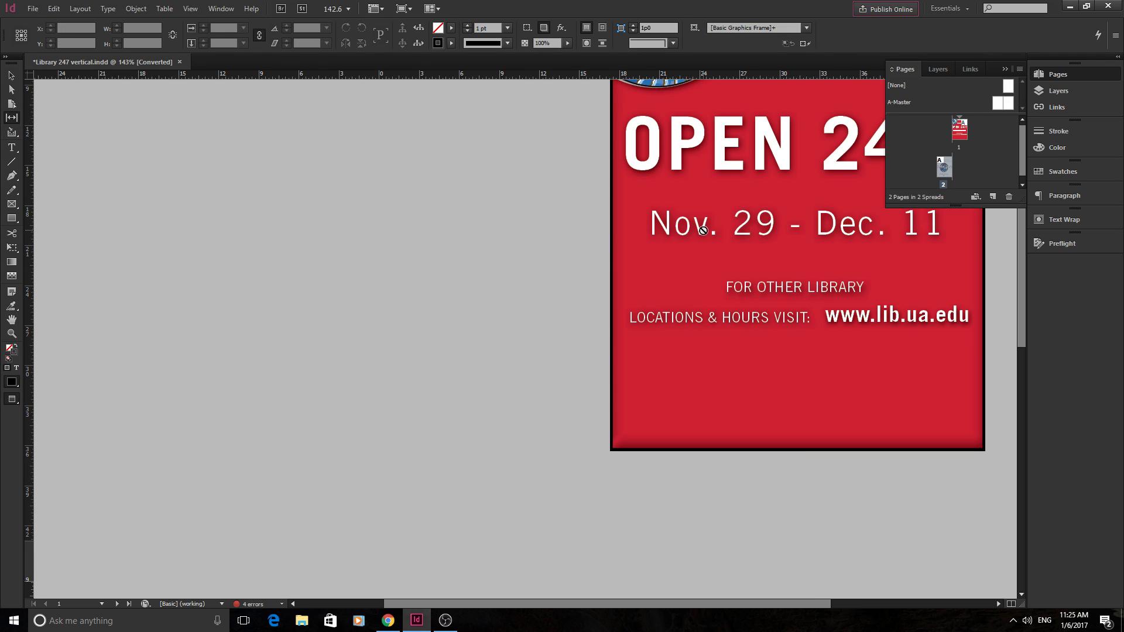
{"action": "scroll", "coordinate": [641, 290], "scroll_direction": "up", "scroll_amount": 2}
{"action": "scroll", "coordinate": [640, 291], "scroll_direction": "down", "scroll_amount": 4}
{"action": "scroll", "coordinate": [610, 321], "scroll_direction": "up", "scroll_amount": 2}
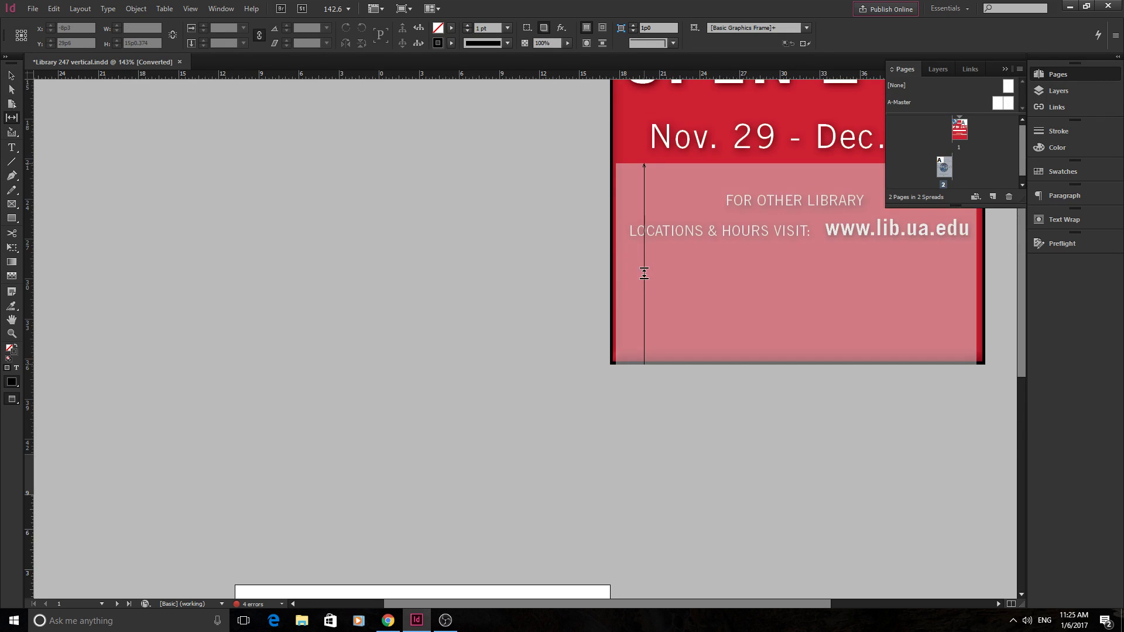
{"action": "scroll", "coordinate": [691, 269], "scroll_direction": "up", "scroll_amount": 2}
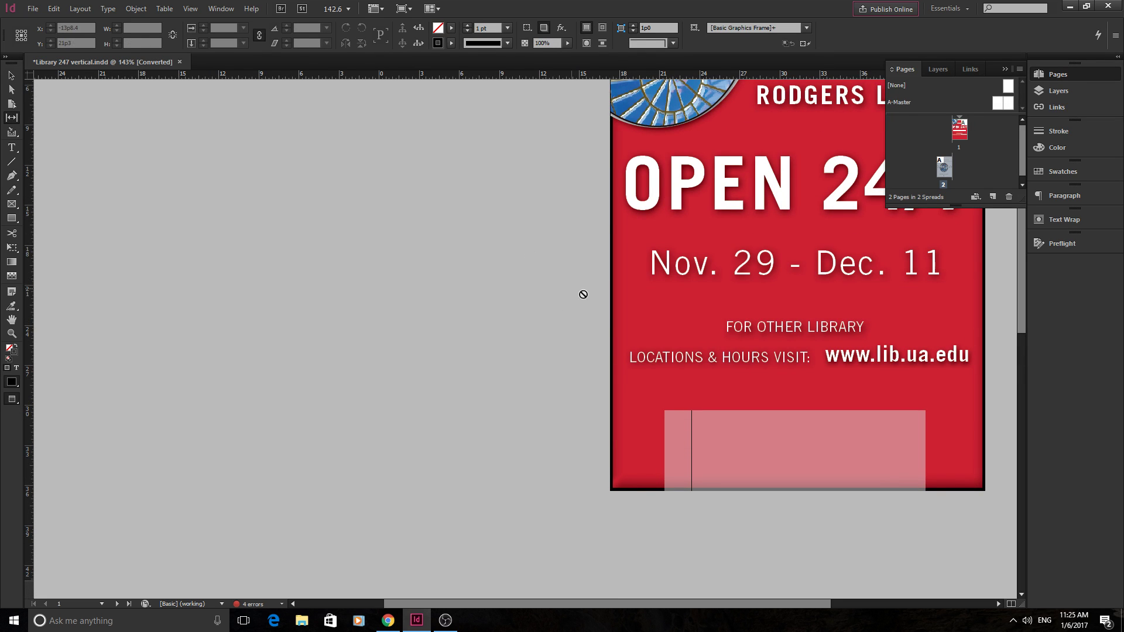
{"action": "left_click_drag", "start_coordinate": [720, 317], "coordinate": [716, 301]}
{"action": "key", "text": "ctrl+z"}
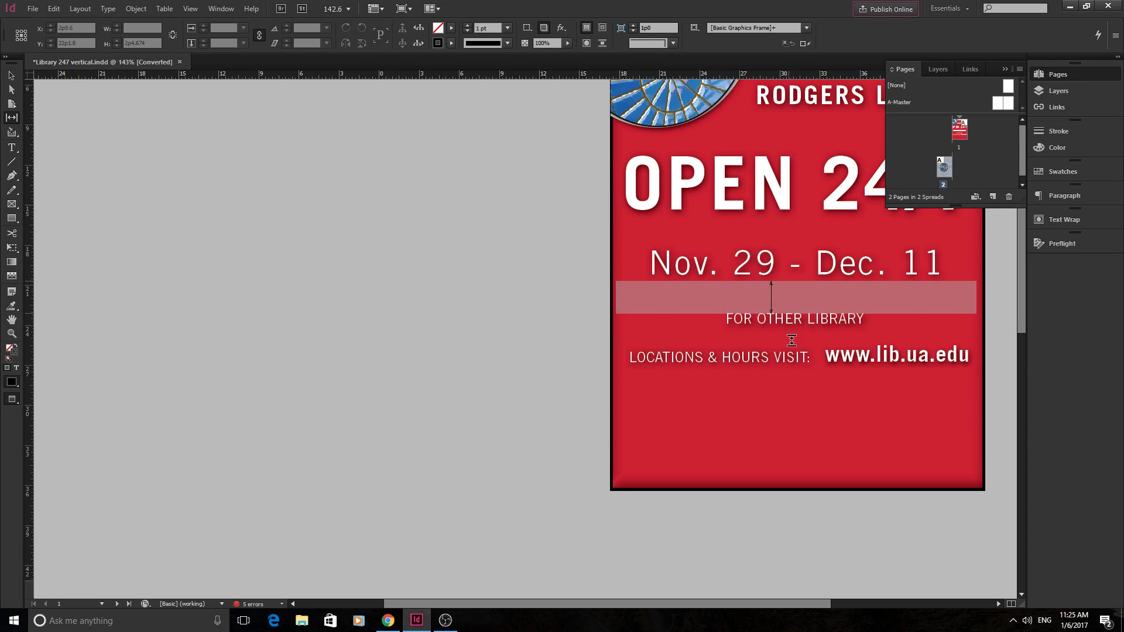
- Check the Type tool's variants, activate the regular Type tool and look over the text on page 1
{"action": "scroll", "coordinate": [792, 328], "scroll_direction": "up", "scroll_amount": 2}
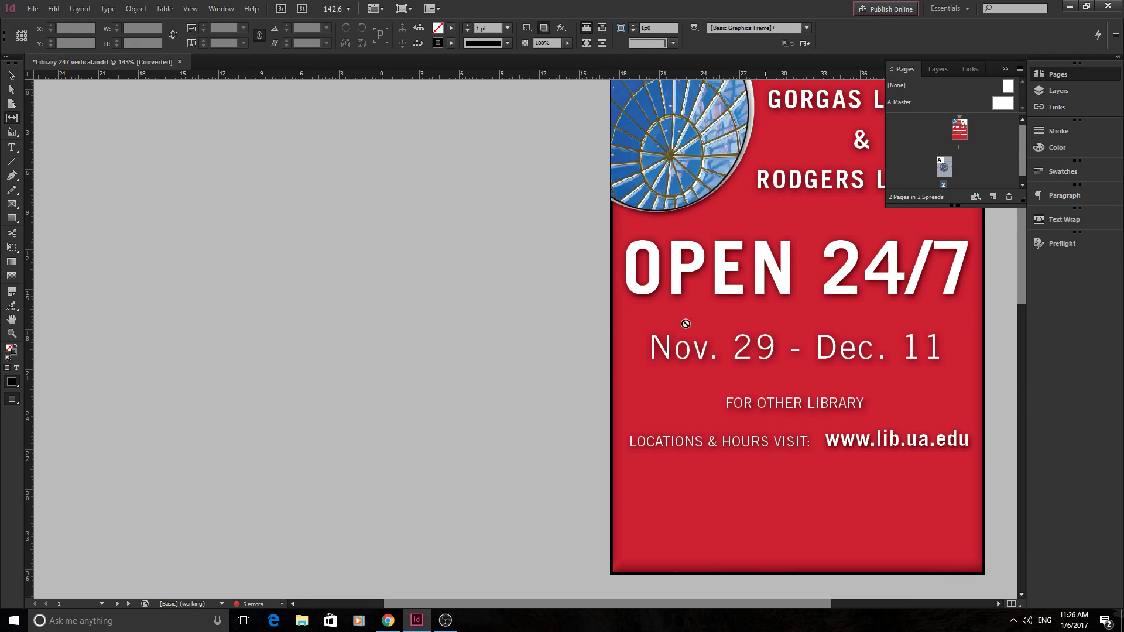
{"action": "left_click", "coordinate": [11, 151]}
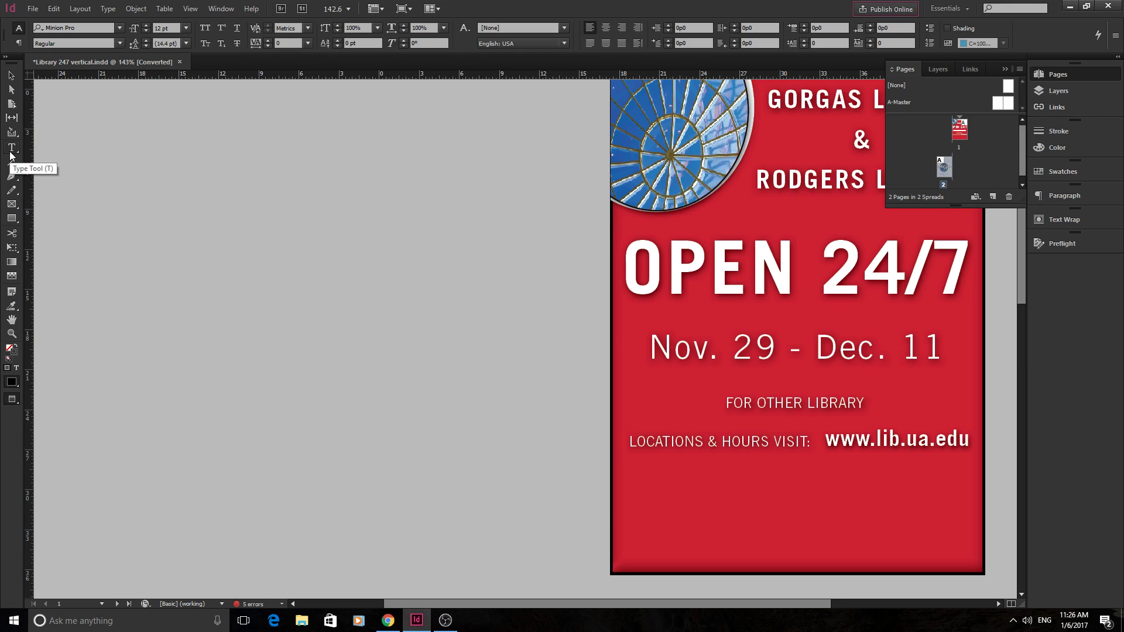
{"action": "left_click_drag", "start_coordinate": [581, 603], "coordinate": [655, 608]}
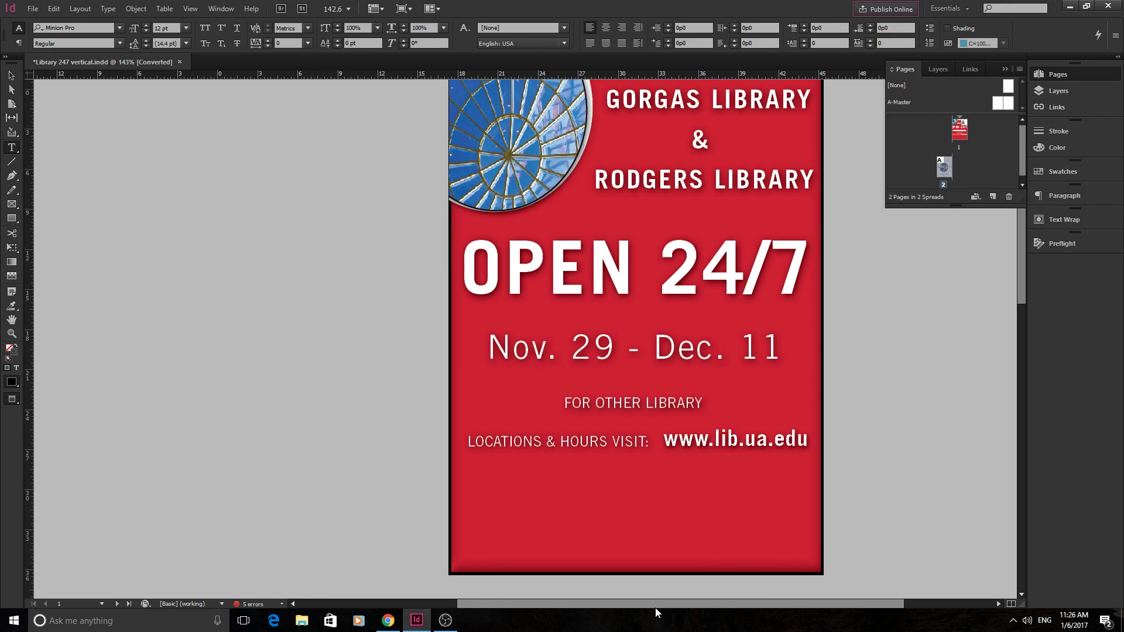
{"action": "left_click", "coordinate": [11, 149]}
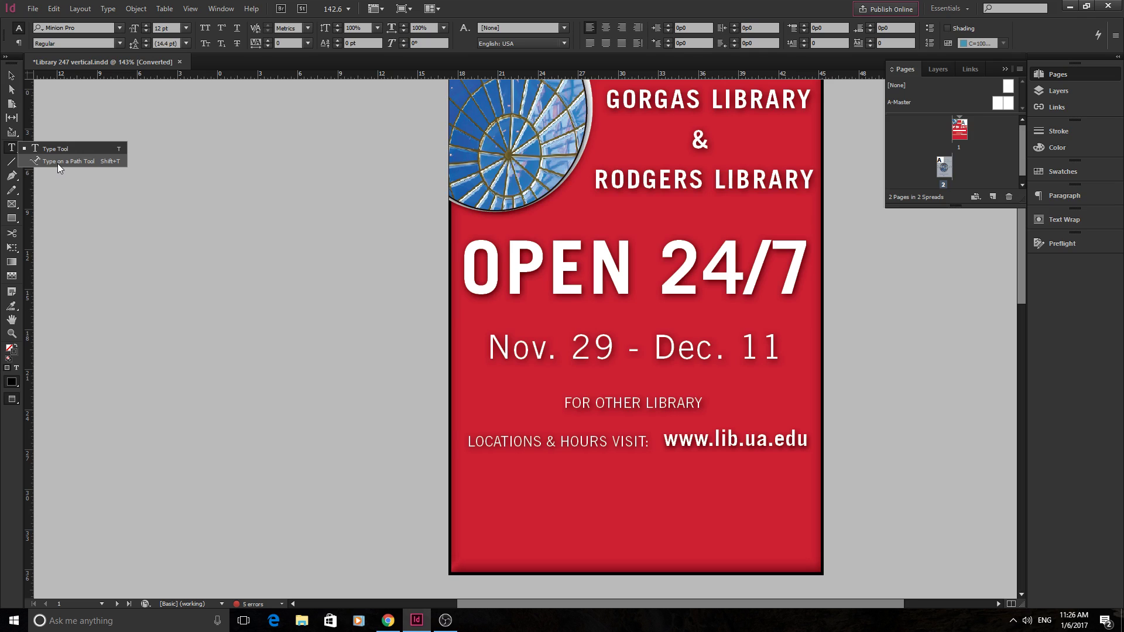
{"action": "left_click", "coordinate": [51, 150]}
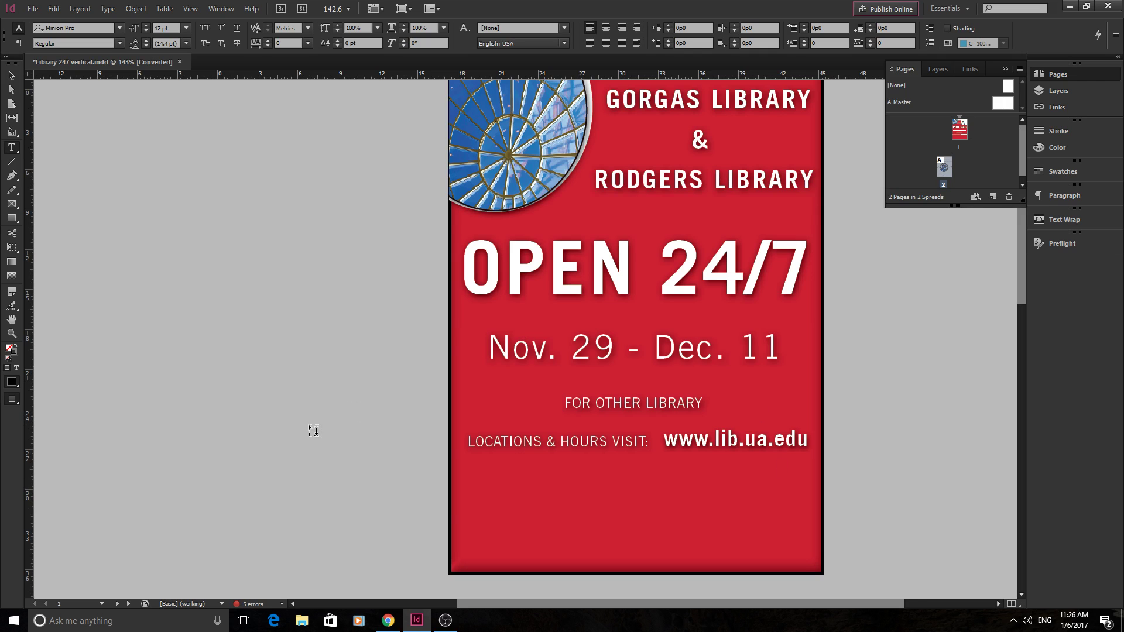
{"action": "scroll", "coordinate": [577, 398], "scroll_direction": "up", "scroll_amount": 2}
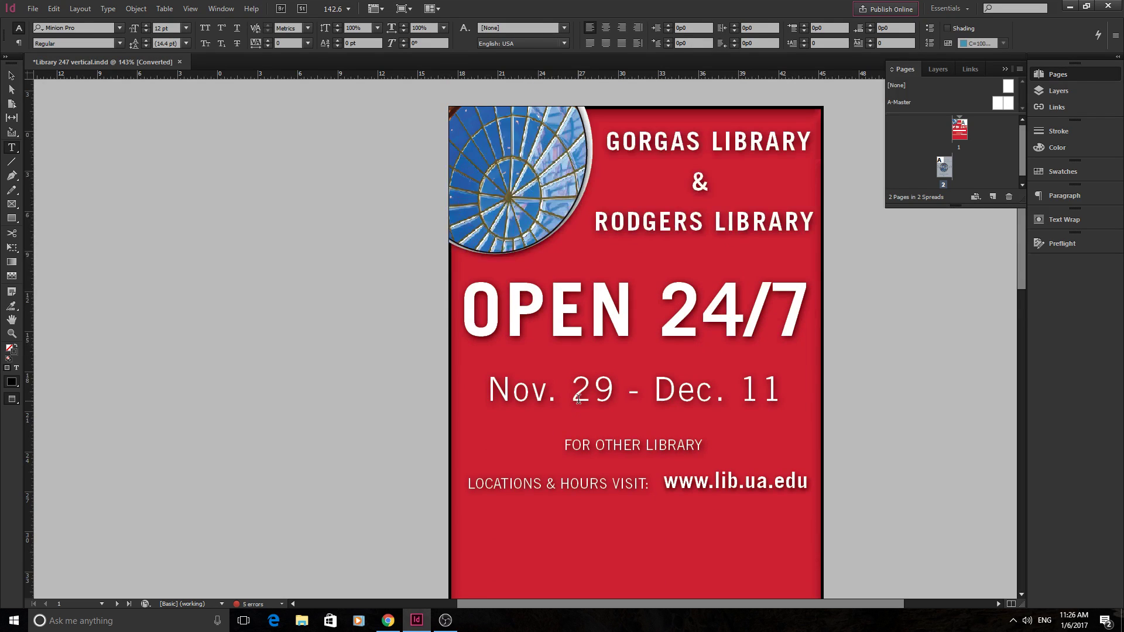
{"action": "scroll", "coordinate": [578, 399], "scroll_direction": "down", "scroll_amount": 6}
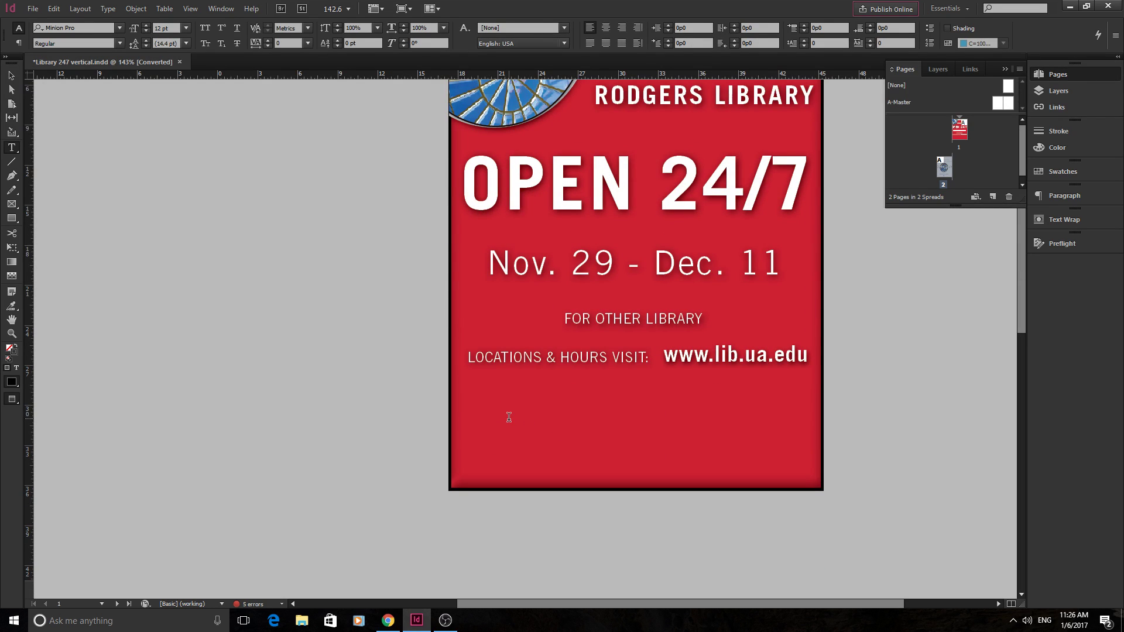
{"action": "scroll", "coordinate": [509, 416], "scroll_direction": "up", "scroll_amount": 2}
{"action": "scroll", "coordinate": [570, 484], "scroll_direction": "up", "scroll_amount": 4}
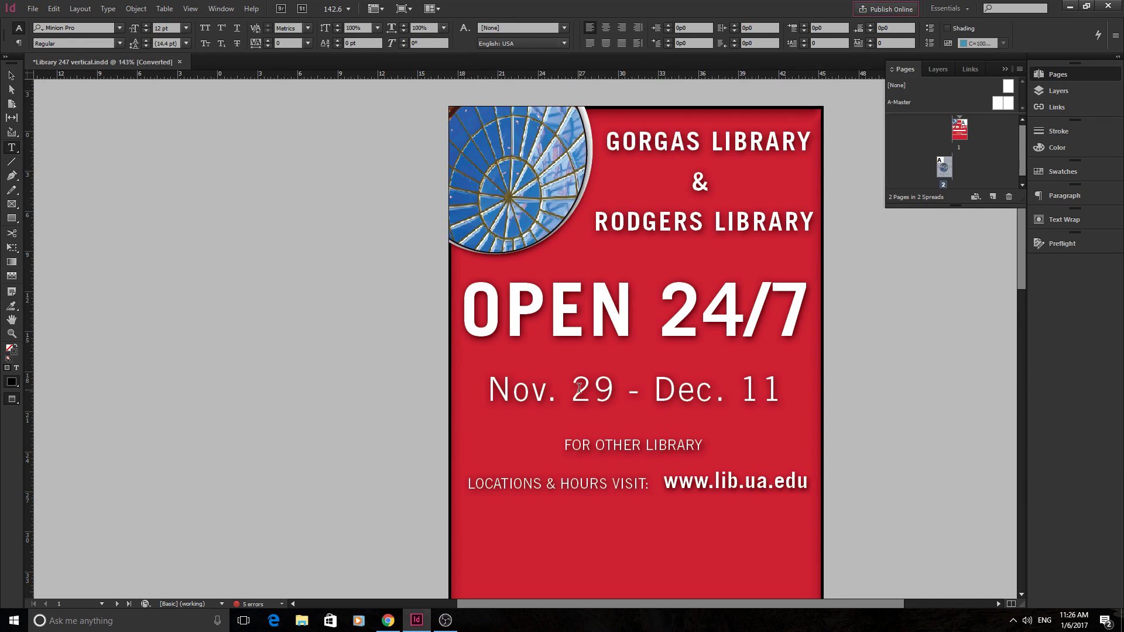
- Switch to normal view to examine the frame edges and guides on page 1, and return to preview
{"action": "key", "text": "w"}
{"action": "scroll", "coordinate": [573, 430], "scroll_direction": "down", "scroll_amount": 2}
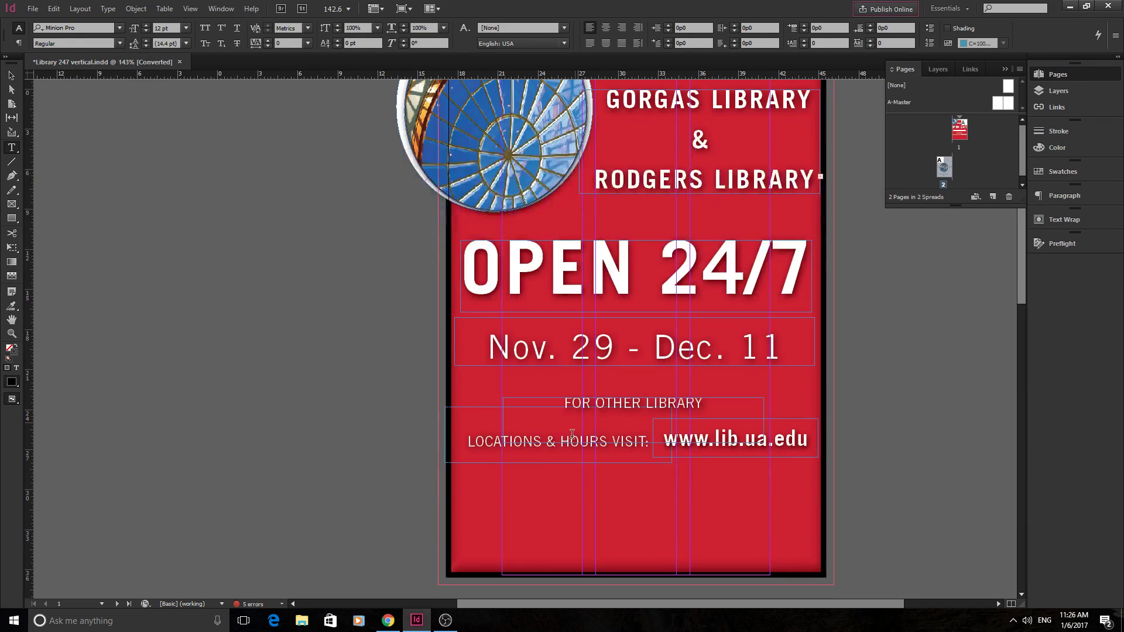
{"action": "scroll", "coordinate": [542, 384], "scroll_direction": "up", "scroll_amount": 4}
{"action": "scroll", "coordinate": [543, 316], "scroll_direction": "down", "scroll_amount": 4}
{"action": "scroll", "coordinate": [539, 317], "scroll_direction": "up", "scroll_amount": 2}
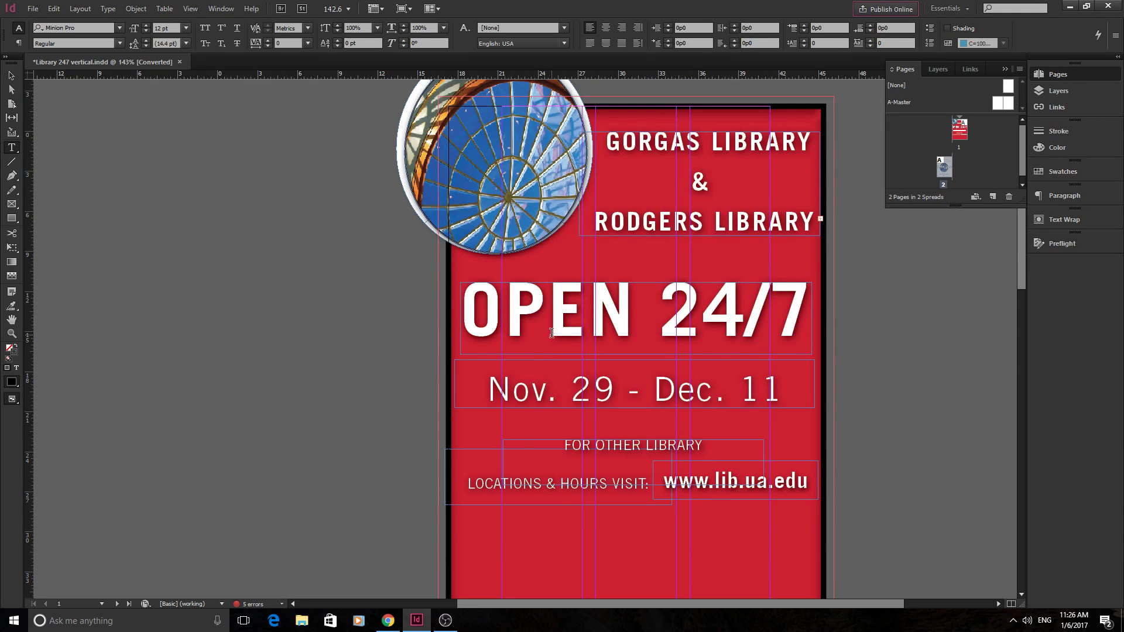
{"action": "scroll", "coordinate": [541, 345], "scroll_direction": "down", "scroll_amount": 2}
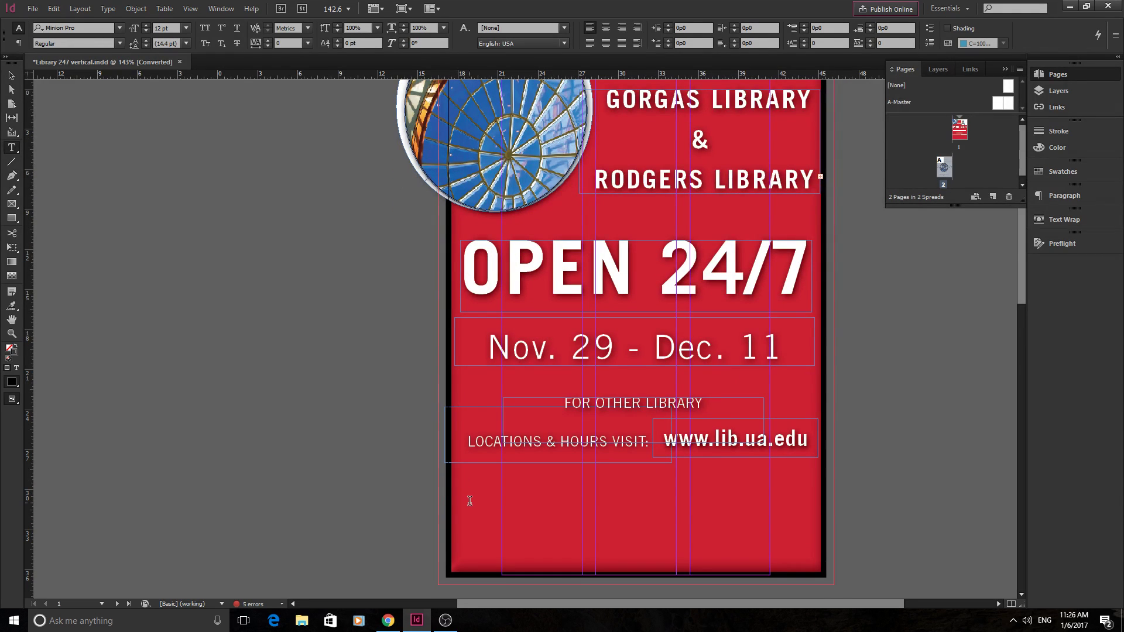
{"action": "scroll", "coordinate": [732, 112], "scroll_direction": "up", "scroll_amount": 4}
{"action": "scroll", "coordinate": [436, 124], "scroll_direction": "down", "scroll_amount": 4}
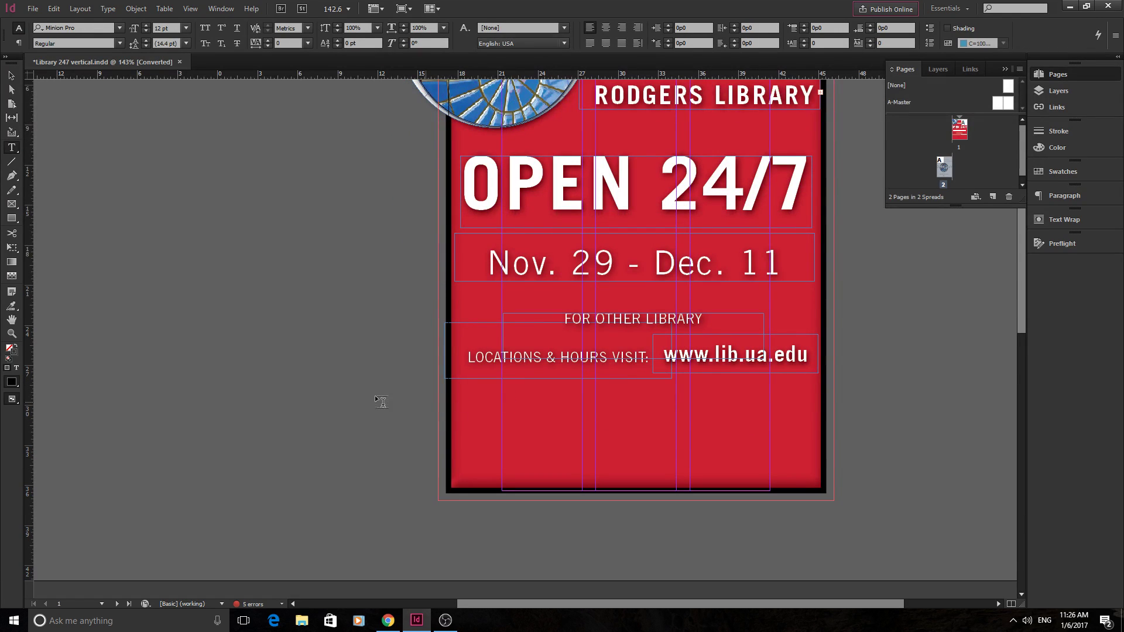
{"action": "scroll", "coordinate": [434, 467], "scroll_direction": "up", "scroll_amount": 5}
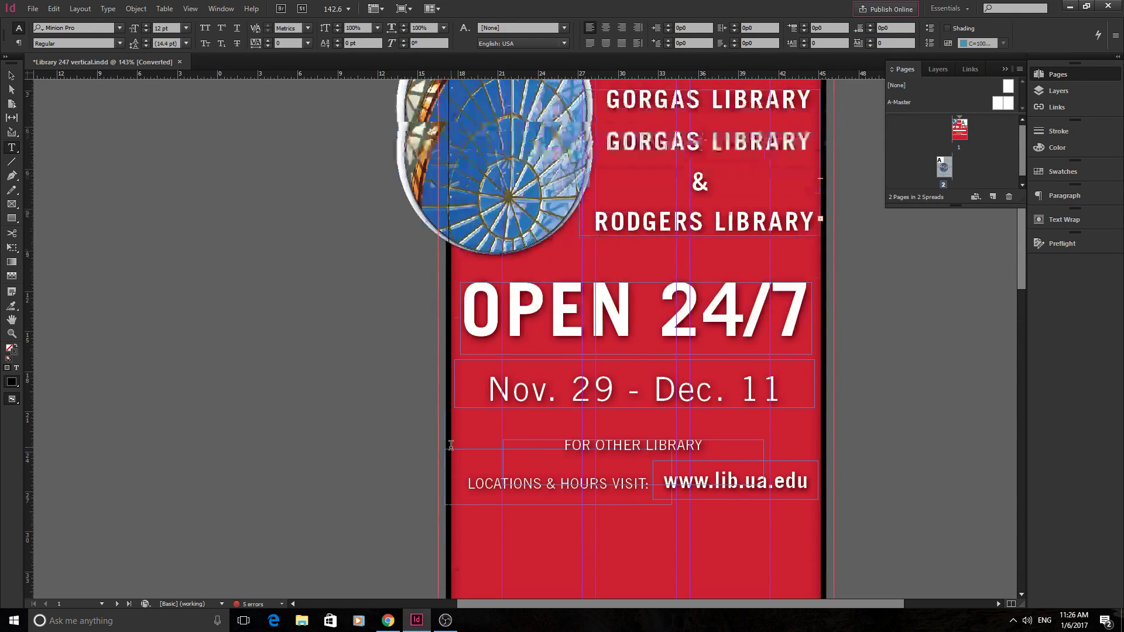
{"action": "scroll", "coordinate": [452, 417], "scroll_direction": "down", "scroll_amount": 4}
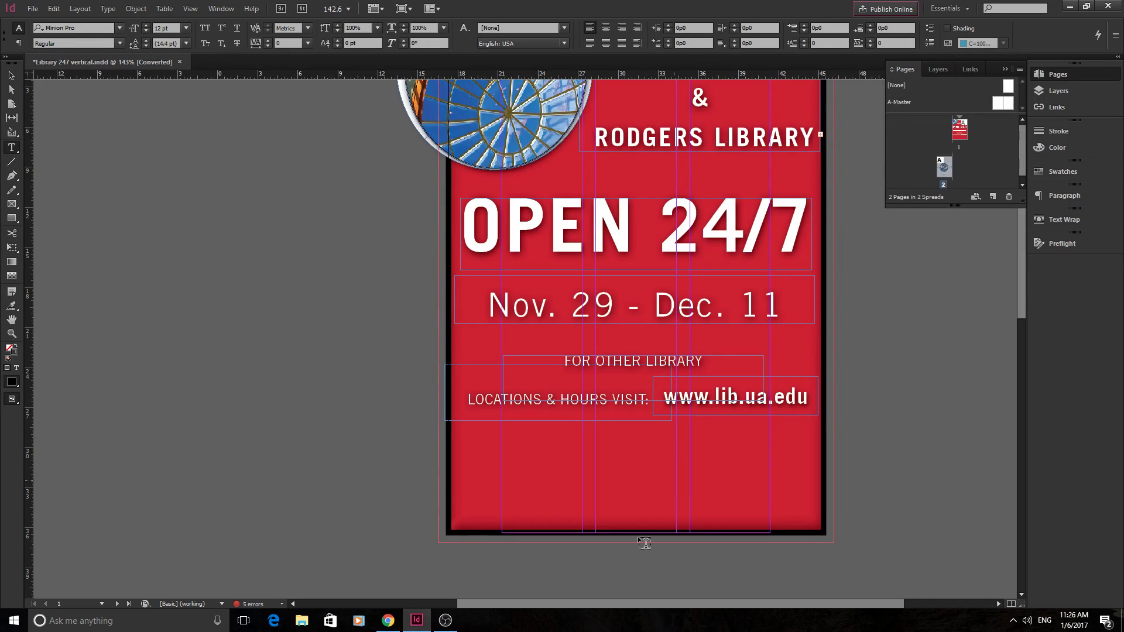
{"action": "scroll", "coordinate": [581, 465], "scroll_direction": "up", "scroll_amount": 1}
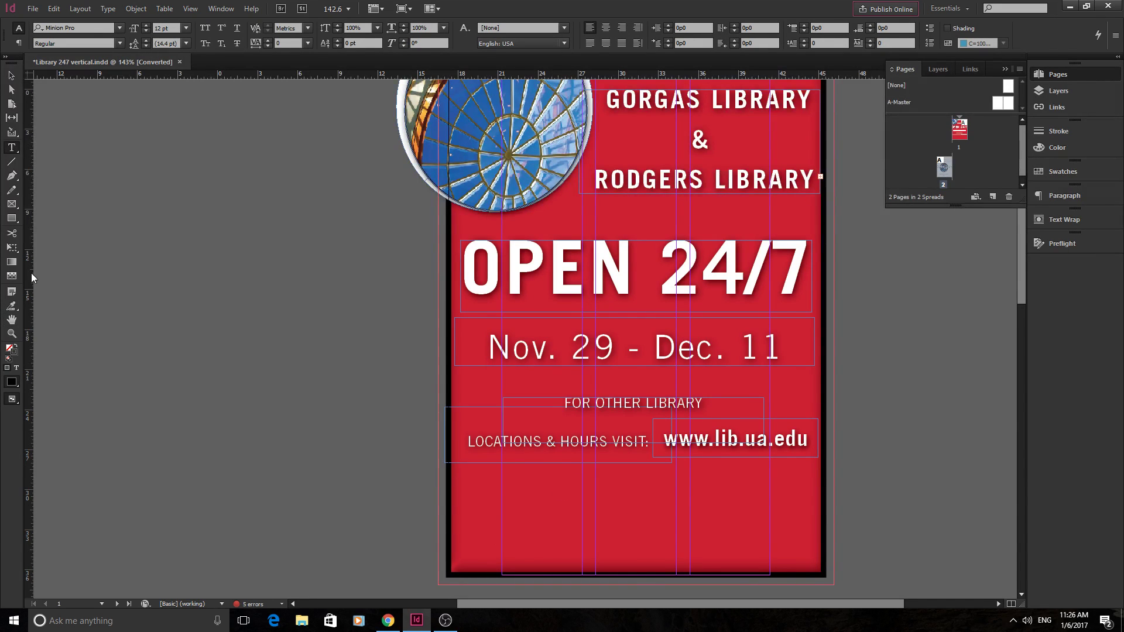
{"action": "key", "text": "w"}
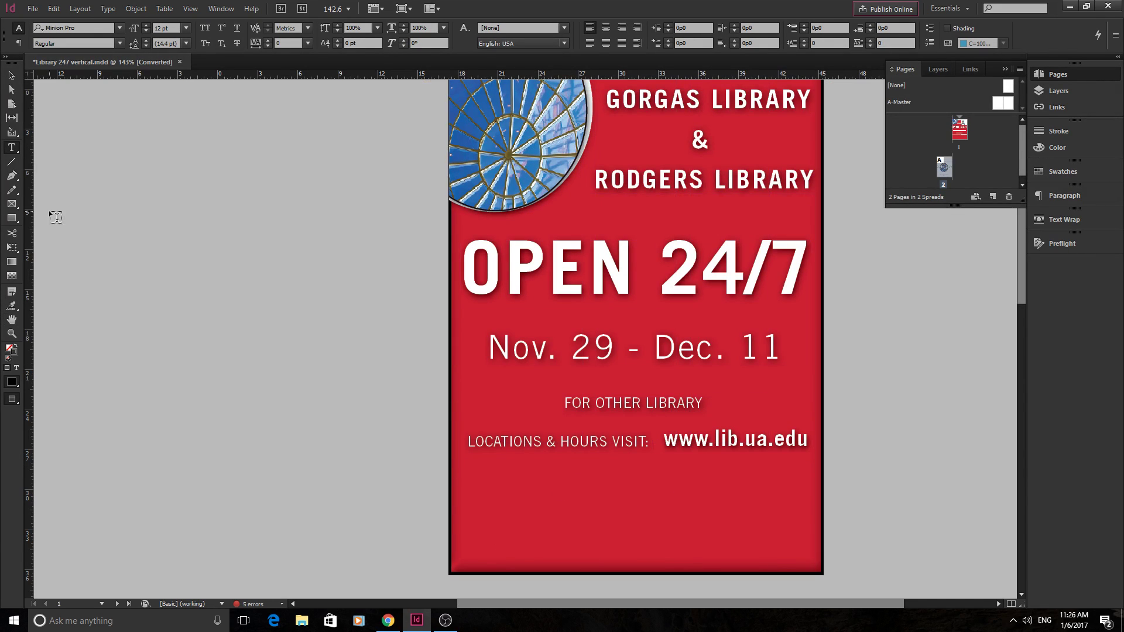
- Draw a horizontal line about 25p8 long between the "OPEN 24/7" title and the date with the Line tool
{"action": "left_click", "coordinate": [11, 163]}
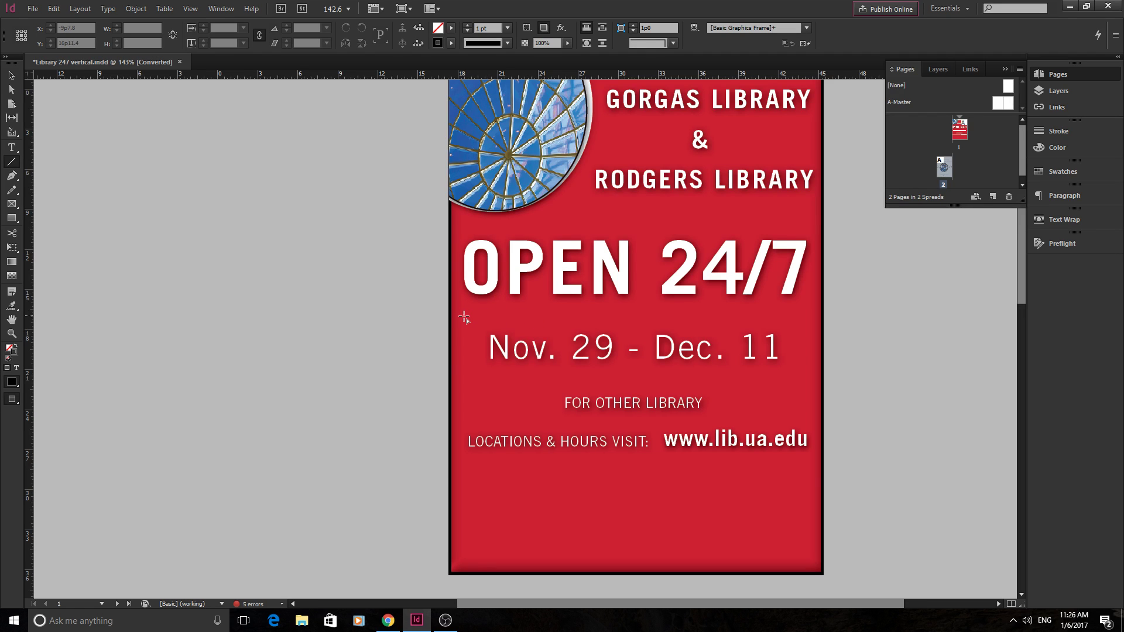
{"action": "left_click_drag", "start_coordinate": [464, 315], "coordinate": [807, 317]}
{"action": "key", "text": "v"}
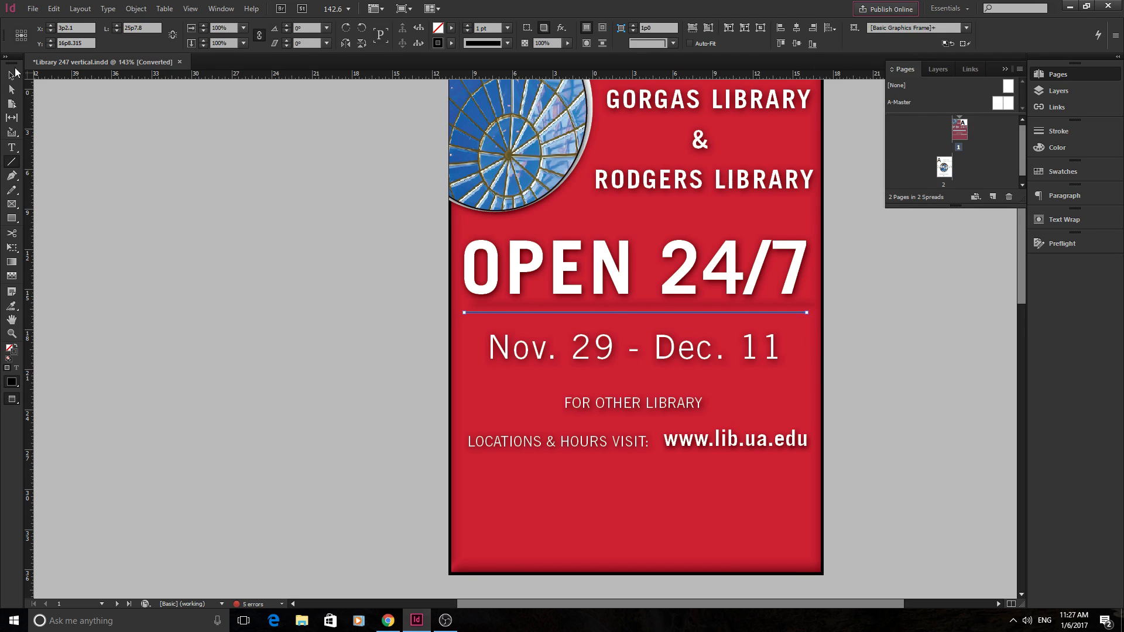
{"action": "left_click", "coordinate": [113, 150]}
{"action": "scroll", "coordinate": [838, 324], "scroll_direction": "up", "scroll_amount": 2}
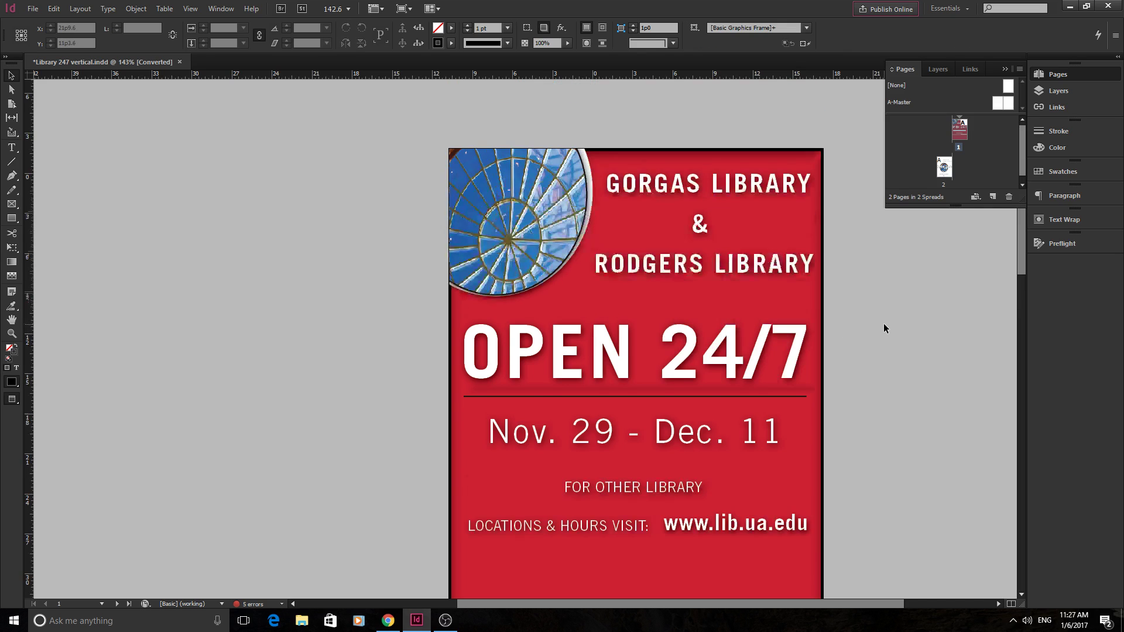
- Duplicate the horizontal line and place the copy beneath the "LOCATIONS & HOURS VISIT" website line
{"action": "scroll", "coordinate": [792, 363], "scroll_direction": "down", "scroll_amount": 4}
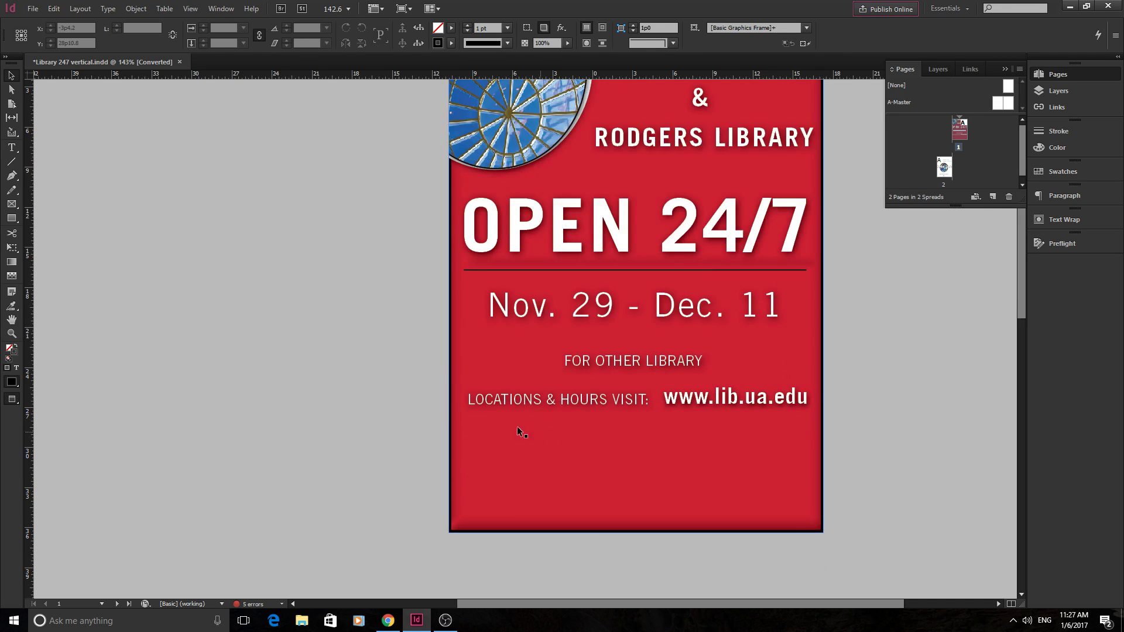
{"action": "left_click", "coordinate": [587, 270]}
{"action": "key", "text": "ctrl+c"}
{"action": "key", "text": "ctrl+v"}
{"action": "key", "text": "shift+Down"}
{"action": "key", "text": "shift+Down"}
{"action": "key", "text": "shift+Down"}
{"action": "key", "text": "shift+Down"}
{"action": "key", "text": "shift+Down"}
{"action": "key", "text": "shift+Down"}
{"action": "key", "text": "shift+Down"}
{"action": "key", "text": "shift+Down"}
{"action": "key", "text": "shift+Right"}
{"action": "key", "text": "shift+Right"}
{"action": "key", "text": "shift+Right"}
{"action": "key", "text": "shift+Right"}
{"action": "key", "text": "shift+Right"}
{"action": "key", "text": "shift+Right"}
{"action": "key", "text": "shift+Right"}
{"action": "key", "text": "shift+Right"}
{"action": "key", "text": "shift+Up"}
{"action": "left_click", "coordinate": [363, 302]}
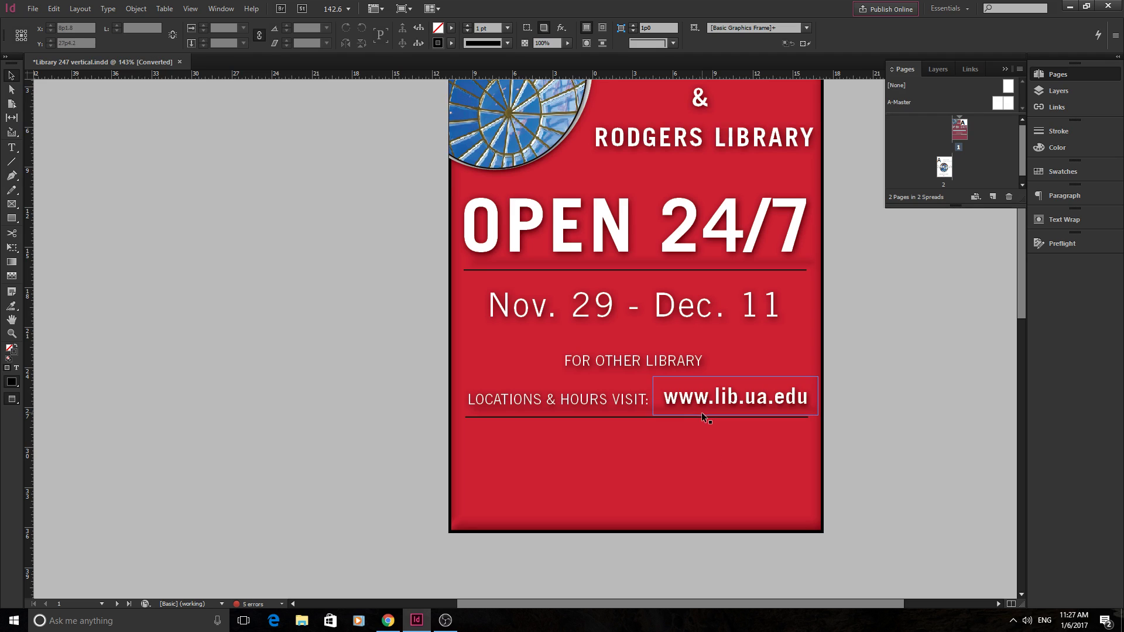
- Nudge the duplicated line slightly further down from the website address and deselect it
{"action": "left_click", "coordinate": [683, 418]}
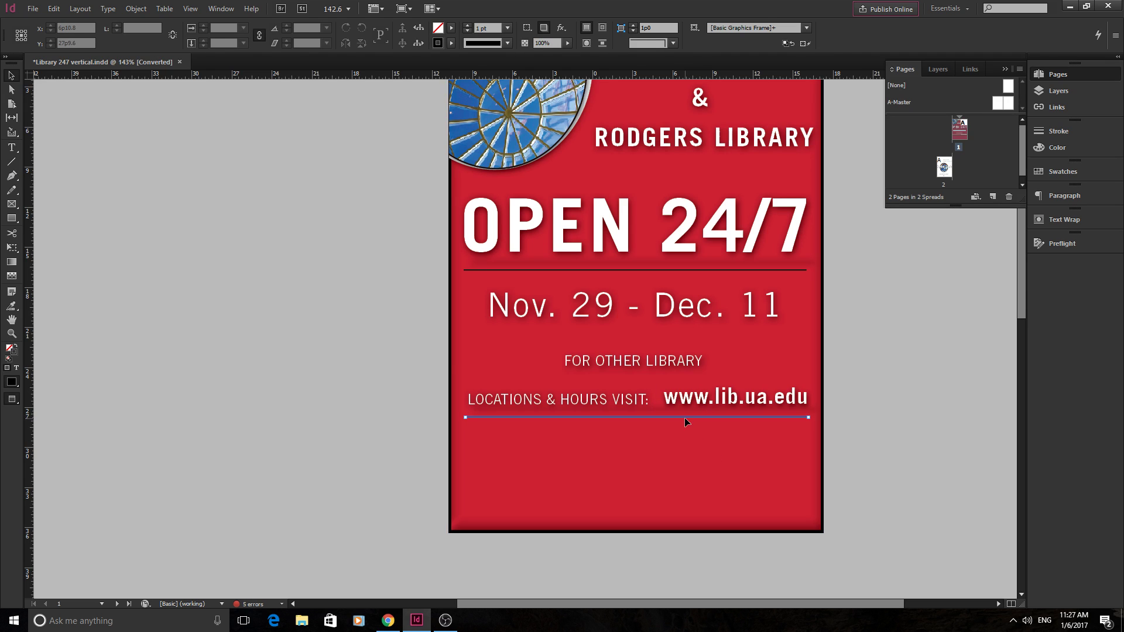
{"action": "key", "text": "Down"}
{"action": "key", "text": "Down"}
{"action": "key", "text": "Down"}
{"action": "key", "text": "Down"}
{"action": "key", "text": "Down"}
{"action": "key", "text": "Down"}
{"action": "left_click", "coordinate": [867, 448]}
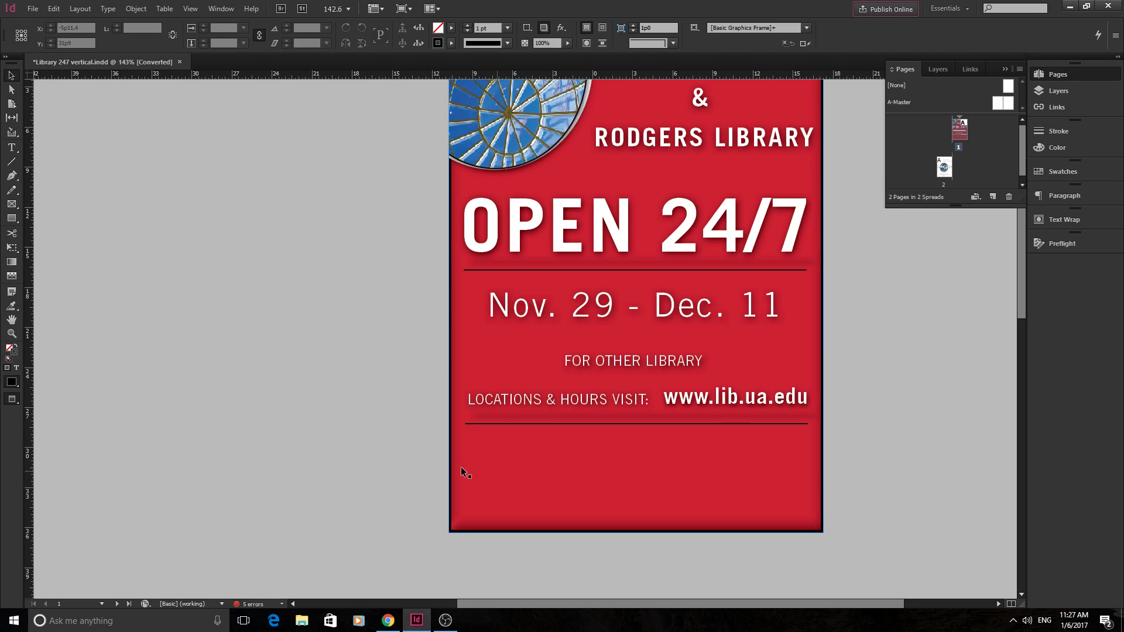
- Draw an open zigzag path with five points below the date using the Pen tool
{"action": "scroll", "coordinate": [937, 471], "scroll_direction": "up", "scroll_amount": 2}
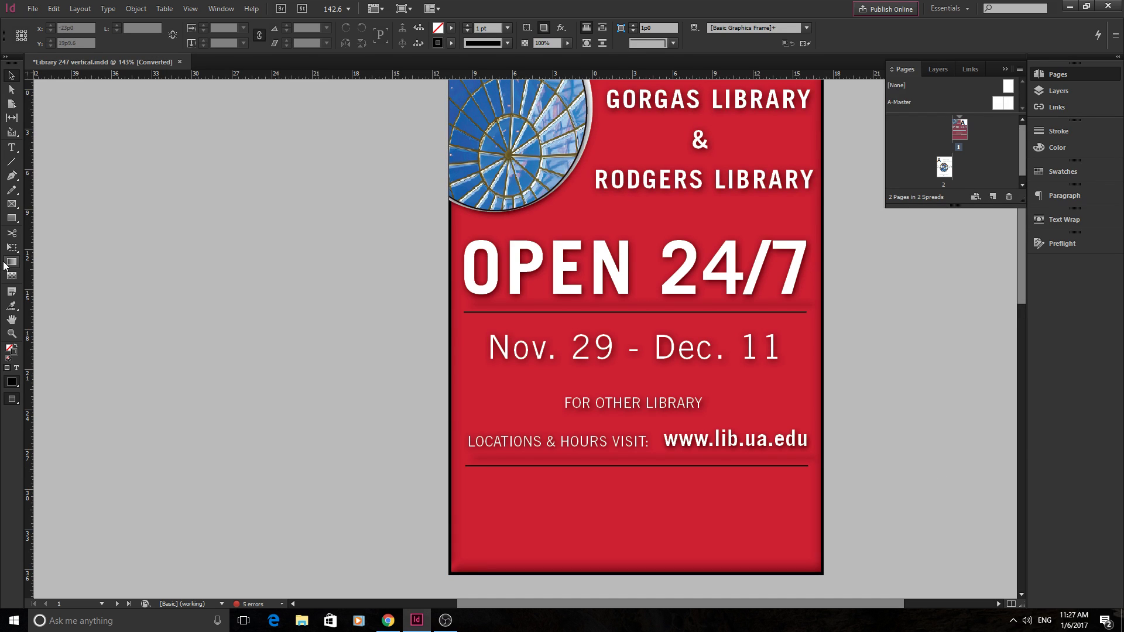
{"action": "left_click", "coordinate": [14, 177]}
{"action": "left_click", "coordinate": [469, 375]}
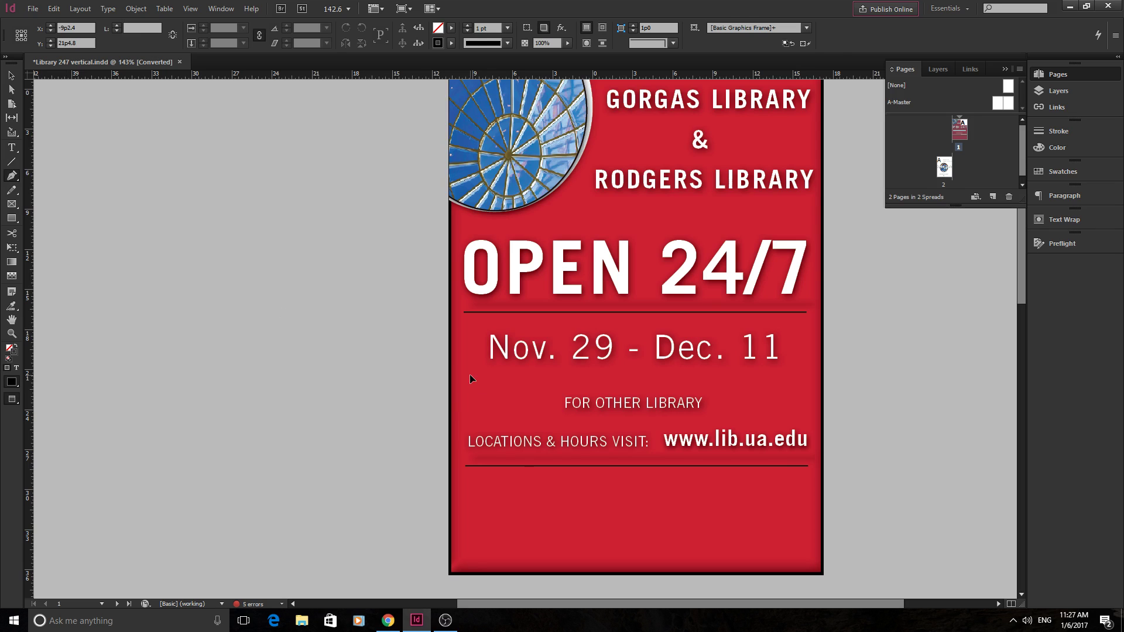
{"action": "left_click", "coordinate": [555, 375]}
{"action": "left_click", "coordinate": [546, 420]}
{"action": "left_click", "coordinate": [711, 398]}
{"action": "left_click", "coordinate": [776, 379]}
{"action": "left_click", "coordinate": [11, 76]}
{"action": "left_click", "coordinate": [267, 291]}
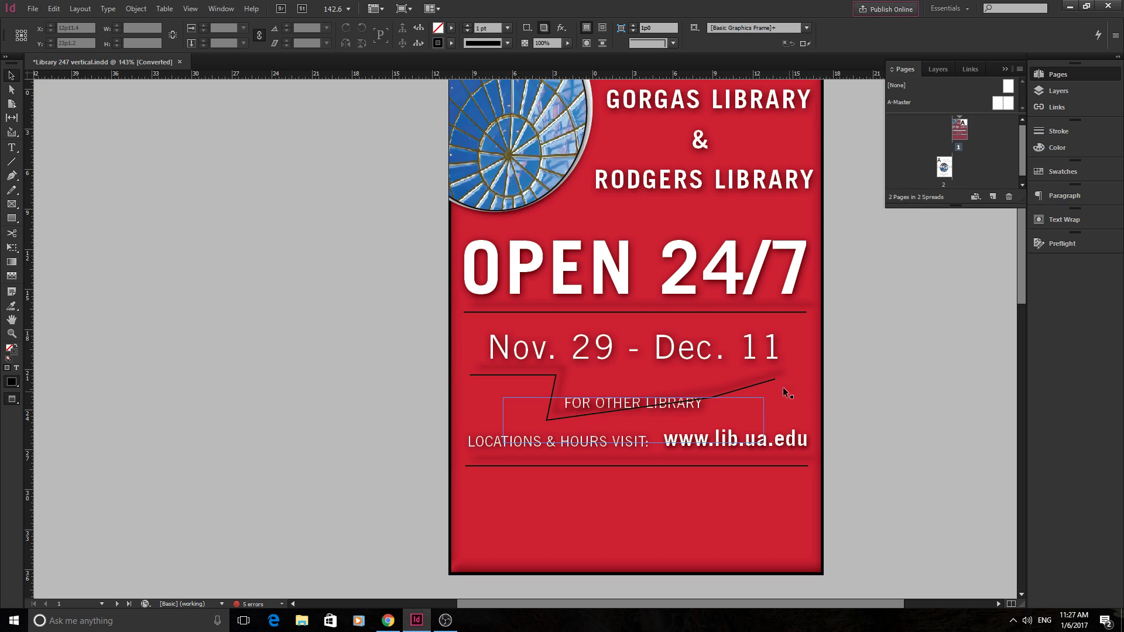
- Undo the whole zigzag pen path point by point
{"action": "key", "text": "ctrl+z"}
{"action": "key", "text": "ctrl+z"}
{"action": "key", "text": "ctrl+z"}
{"action": "key", "text": "ctrl+z"}
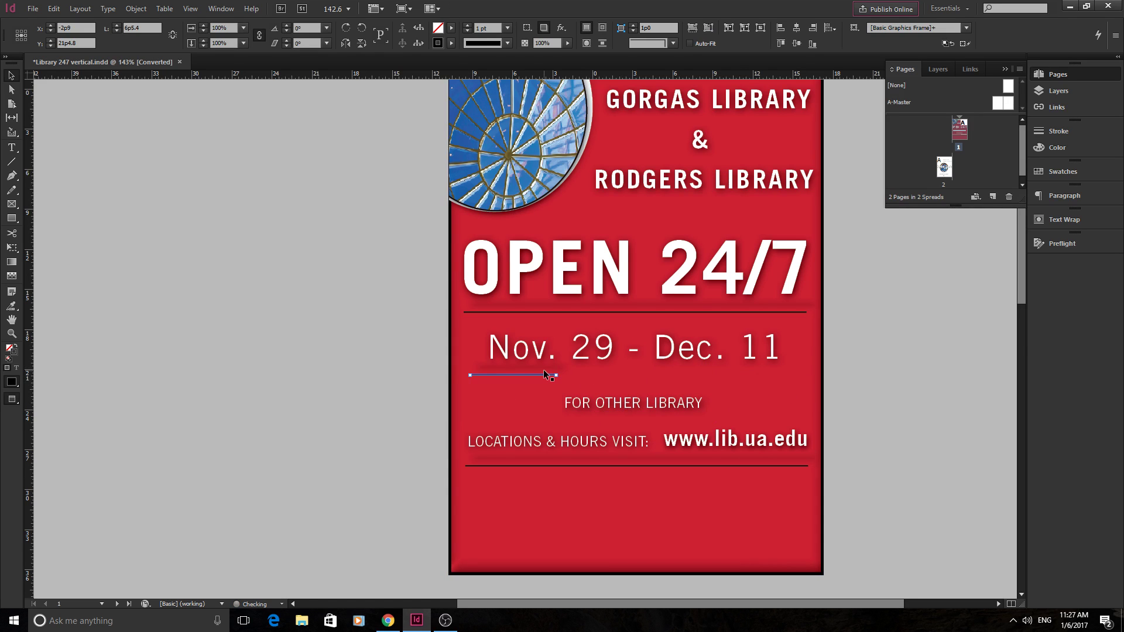
{"action": "key", "text": "ctrl+z"}
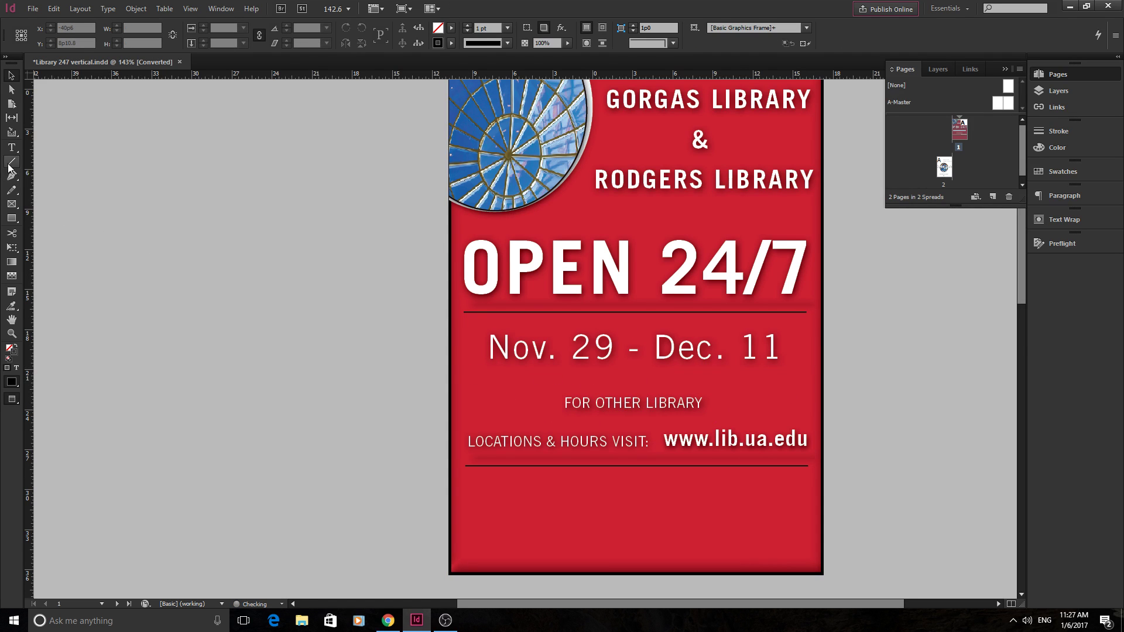
- Draw a looping freehand curve across the poster with the Pencil tool and undo it
{"action": "left_click", "coordinate": [13, 194]}
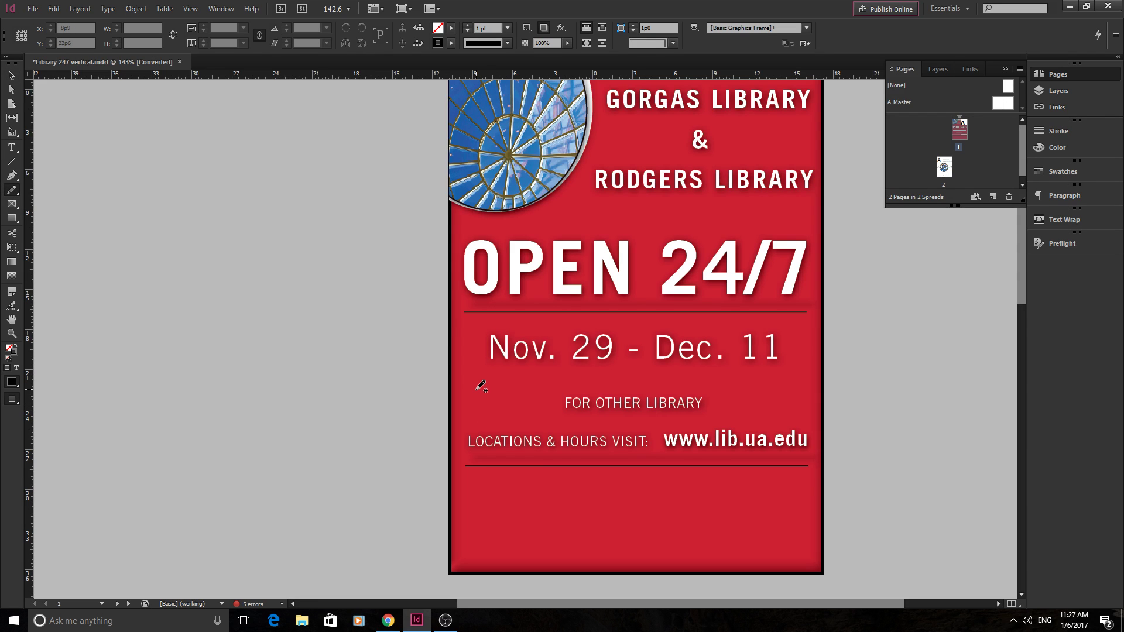
{"action": "mouse_move", "coordinate": [481, 385]}
{"action": "left_mouse_down"}
{"action": "mouse_move", "coordinate": [528, 379]}
{"action": "mouse_move", "coordinate": [572, 269]}
{"action": "mouse_move", "coordinate": [438, 438]}
{"action": "mouse_move", "coordinate": [587, 452]}
{"action": "left_mouse_up"}
{"action": "scroll", "coordinate": [587, 452], "scroll_direction": "down", "scroll_amount": 1}
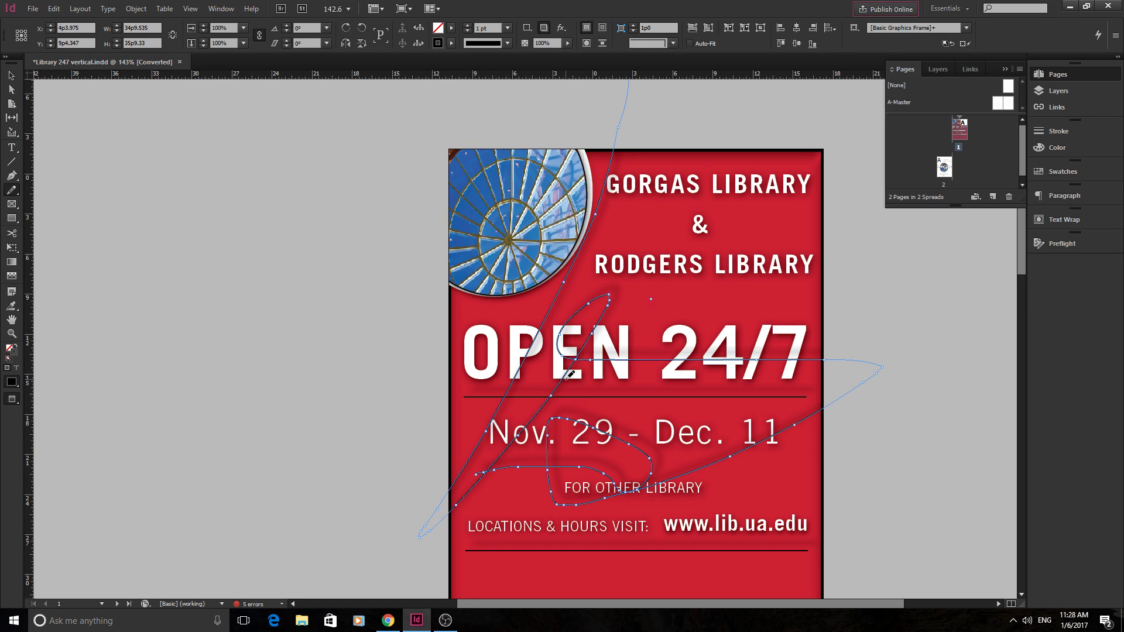
{"action": "key", "text": "ctrl+z"}
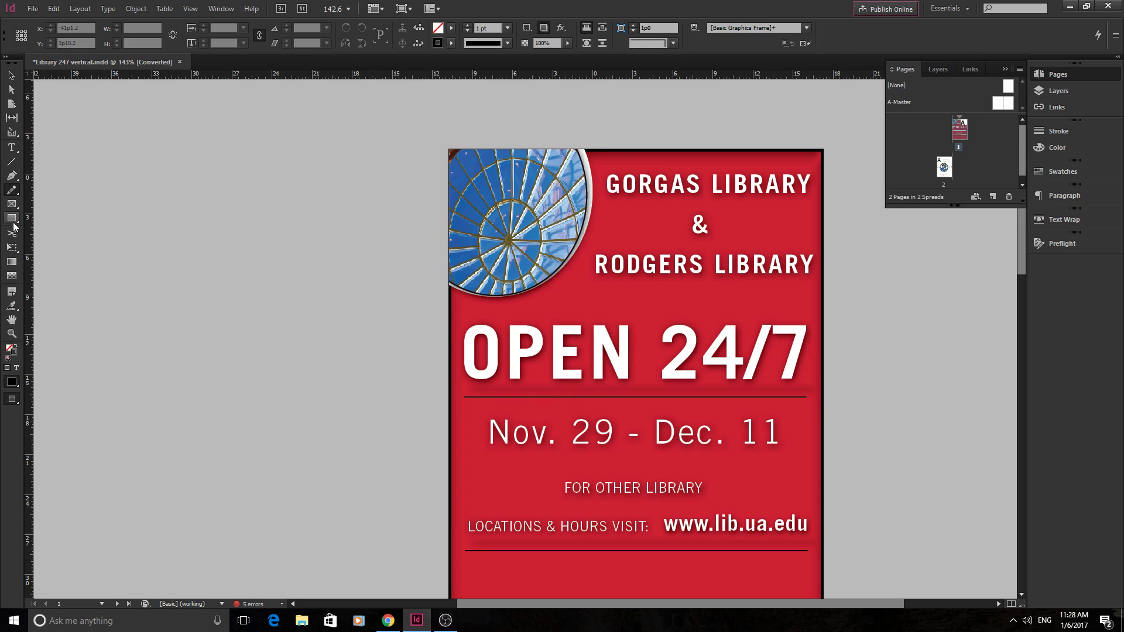
- Draw a rectangle about 11p10 wide and 5p4 high below the lower line with the Rectangle tool
{"action": "scroll", "coordinate": [12, 214], "scroll_direction": "down", "scroll_amount": 3}
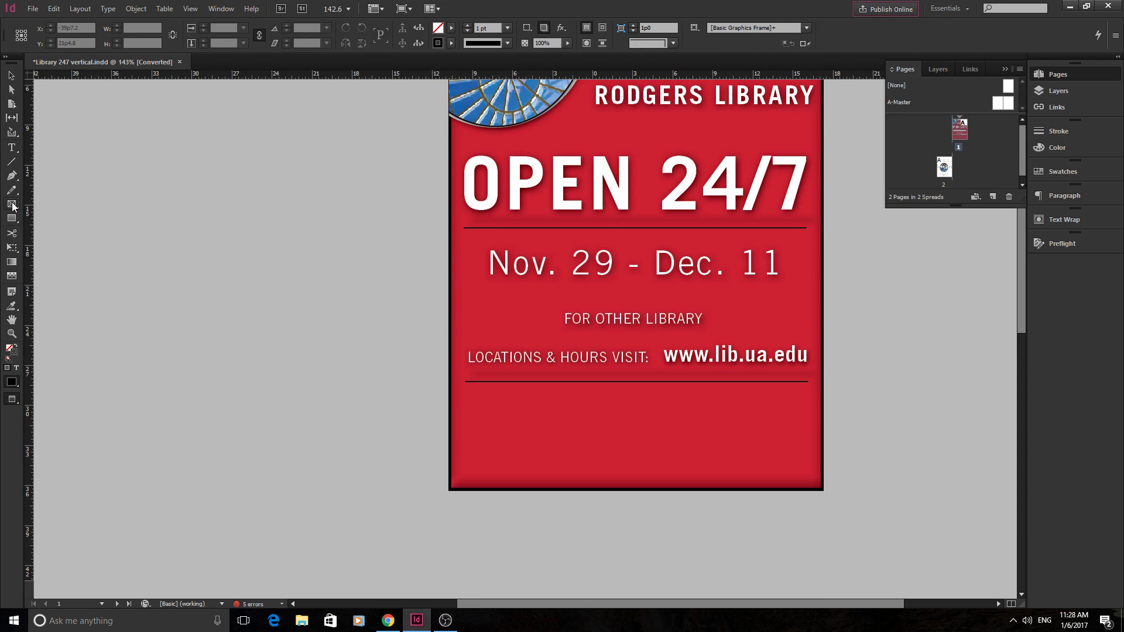
{"action": "left_click", "coordinate": [12, 218]}
{"action": "left_click_drag", "start_coordinate": [465, 389], "coordinate": [622, 460]}
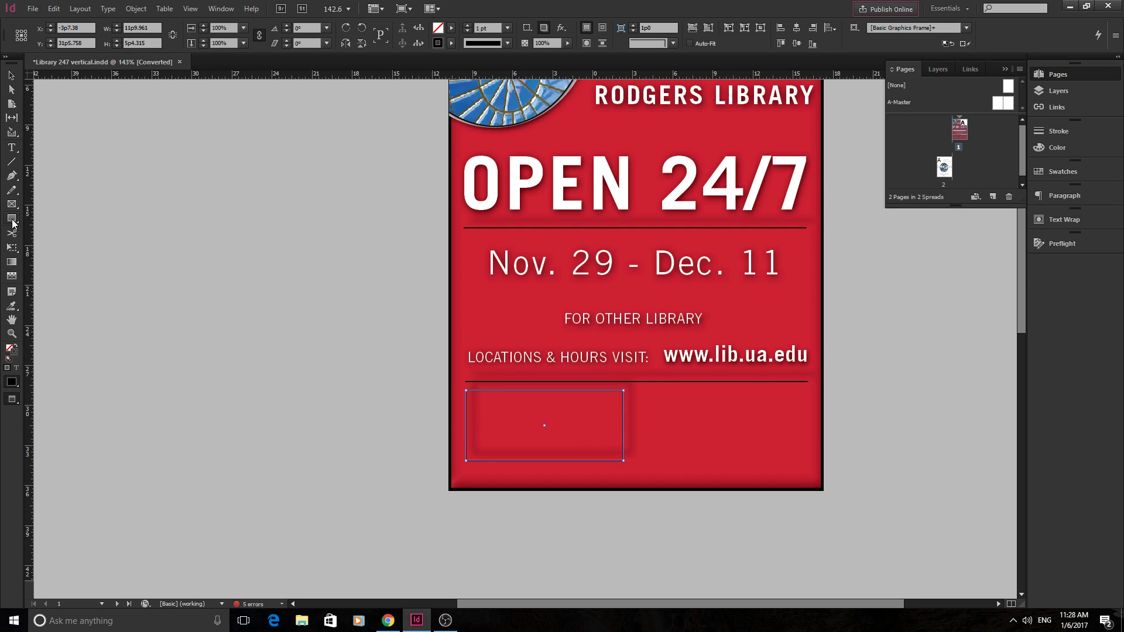
- Draw a rectangular frame about 8p8 wide and 5p7 high beside the drawn rectangle with the Rectangle Frame tool
{"action": "right_click", "coordinate": [12, 217]}
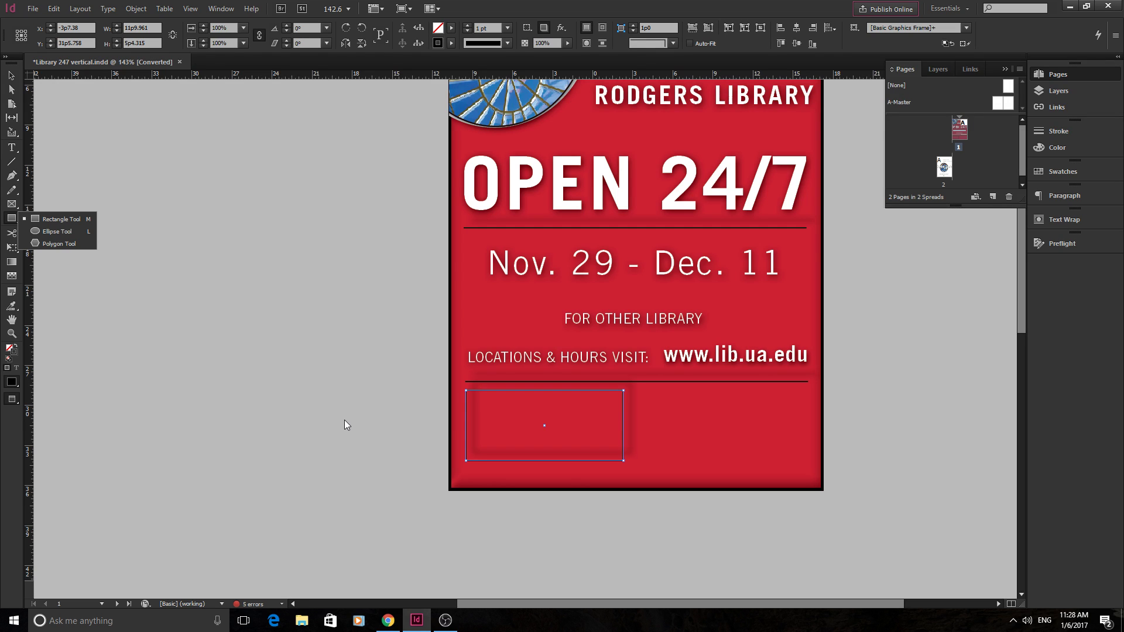
{"action": "left_click", "coordinate": [11, 204]}
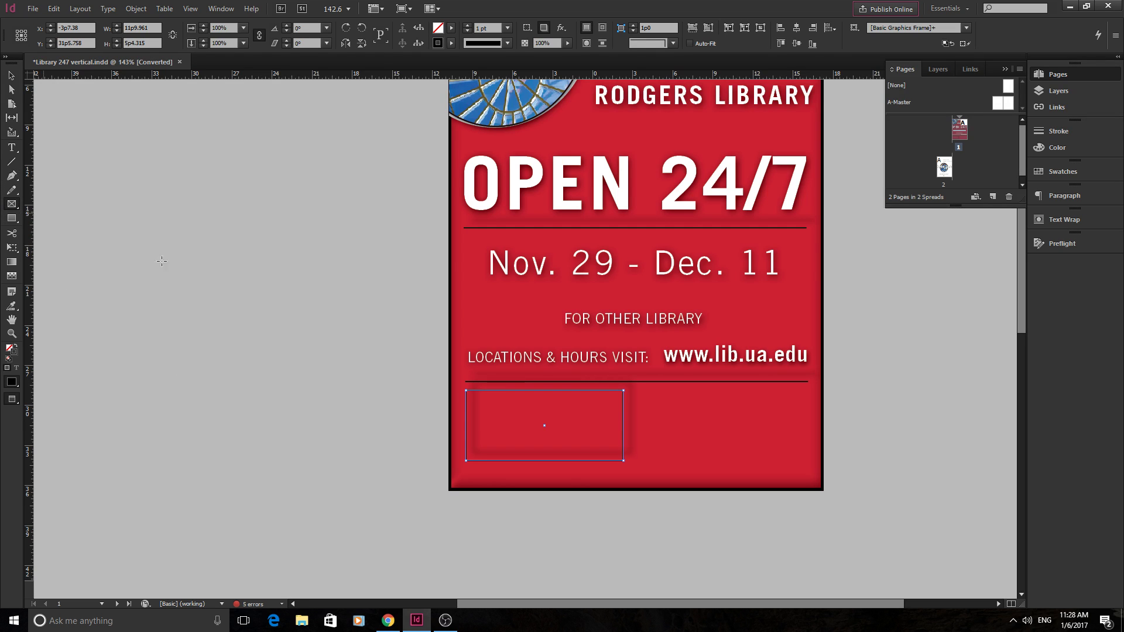
{"action": "key", "text": "ctrl+shift+a"}
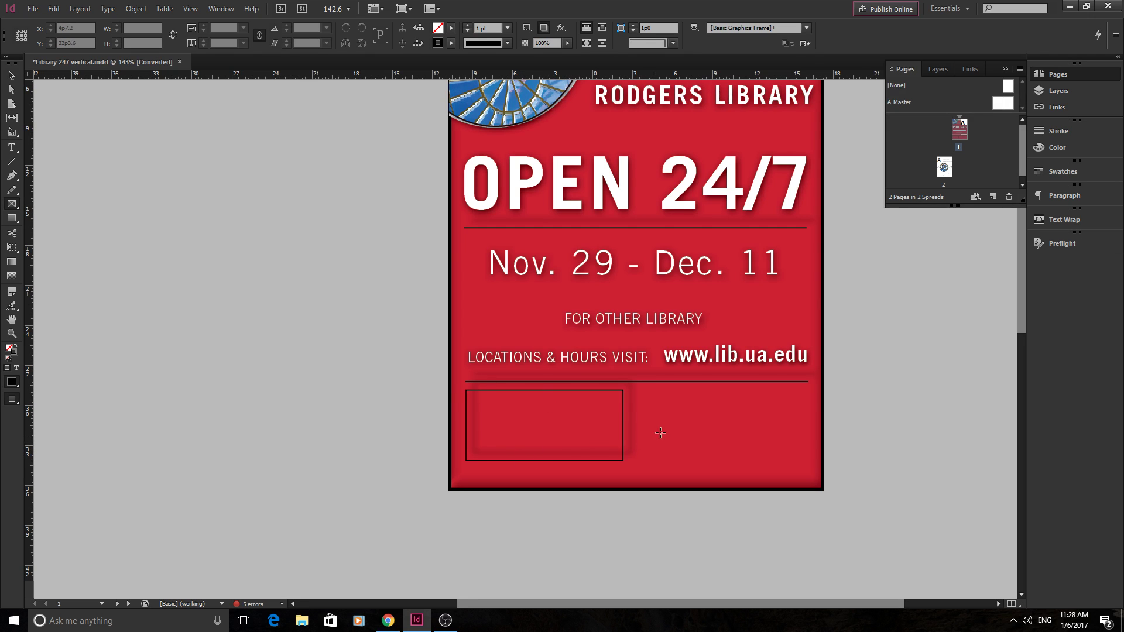
{"action": "mouse_move", "coordinate": [676, 398]}
{"action": "left_mouse_down"}
{"action": "mouse_move", "coordinate": [773, 434]}
{"action": "mouse_move", "coordinate": [792, 469]}
{"action": "left_mouse_up"}
{"action": "key", "text": "ctrl+z"}
{"action": "left_click", "coordinate": [824, 508]}
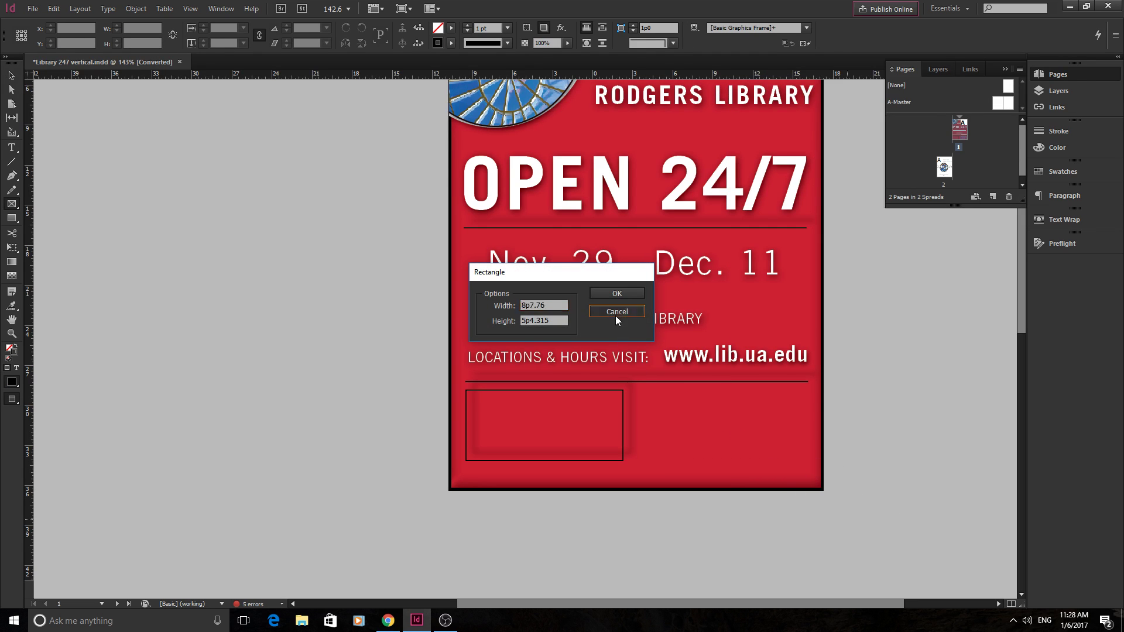
{"action": "left_click", "coordinate": [616, 316]}
{"action": "left_click_drag", "start_coordinate": [791, 463], "coordinate": [792, 460]}
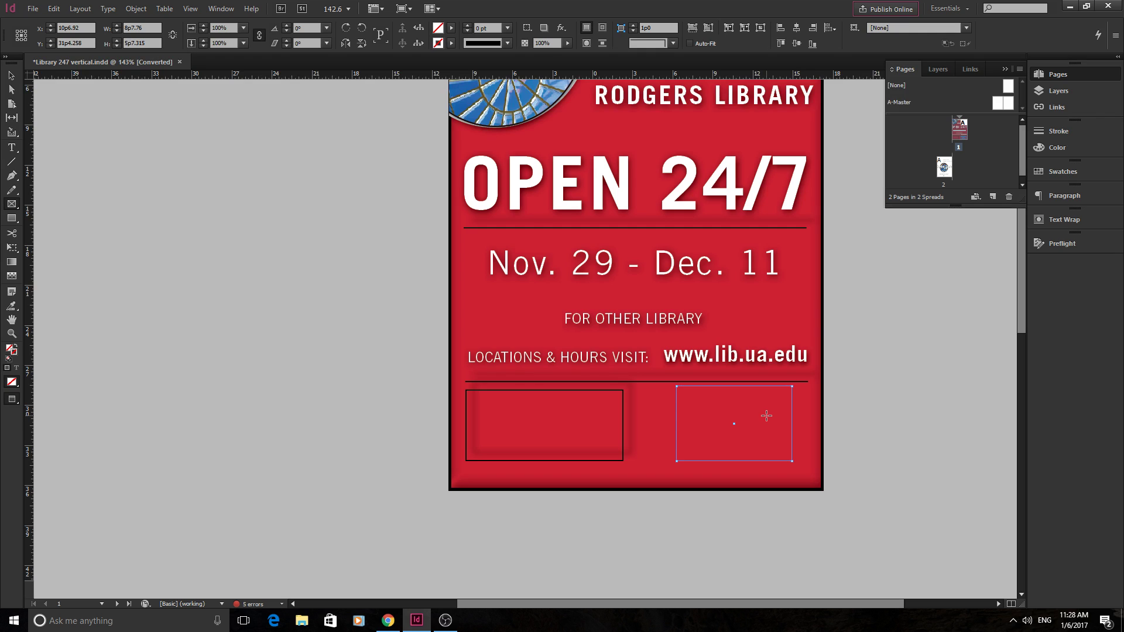
- Delete the rectangle and the rectangular frames drawn below the poster's lower line
{"action": "left_click", "coordinate": [14, 221]}
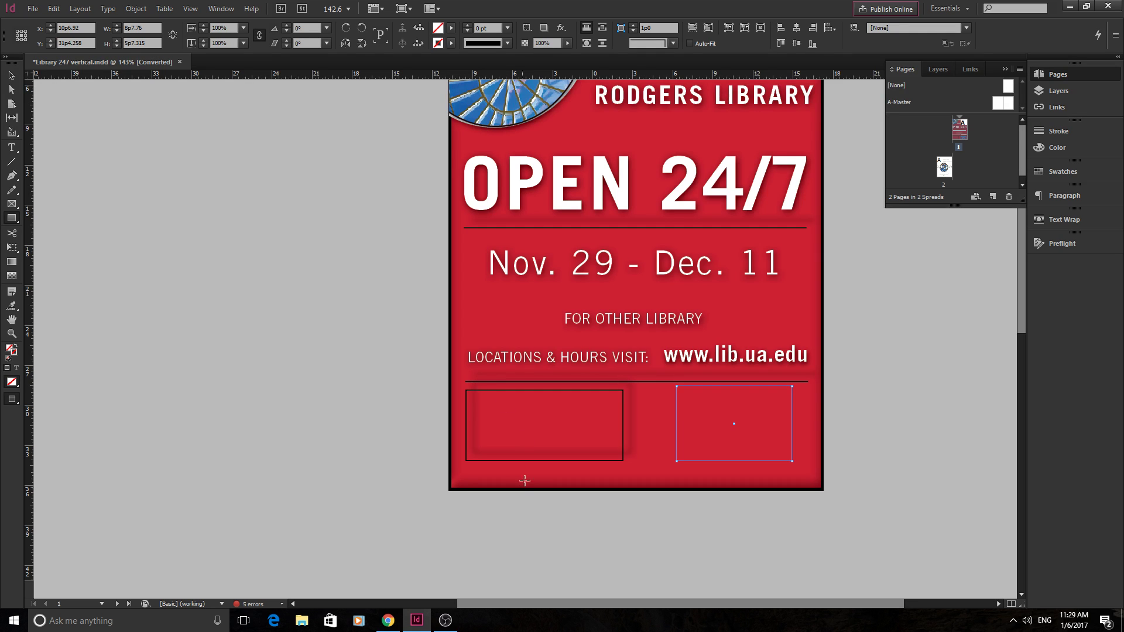
{"action": "left_click", "coordinate": [11, 76]}
{"action": "key", "text": "Delete"}
{"action": "left_click", "coordinate": [620, 436]}
{"action": "key", "text": "ctrl+z"}
{"action": "key", "text": "ctrl+z"}
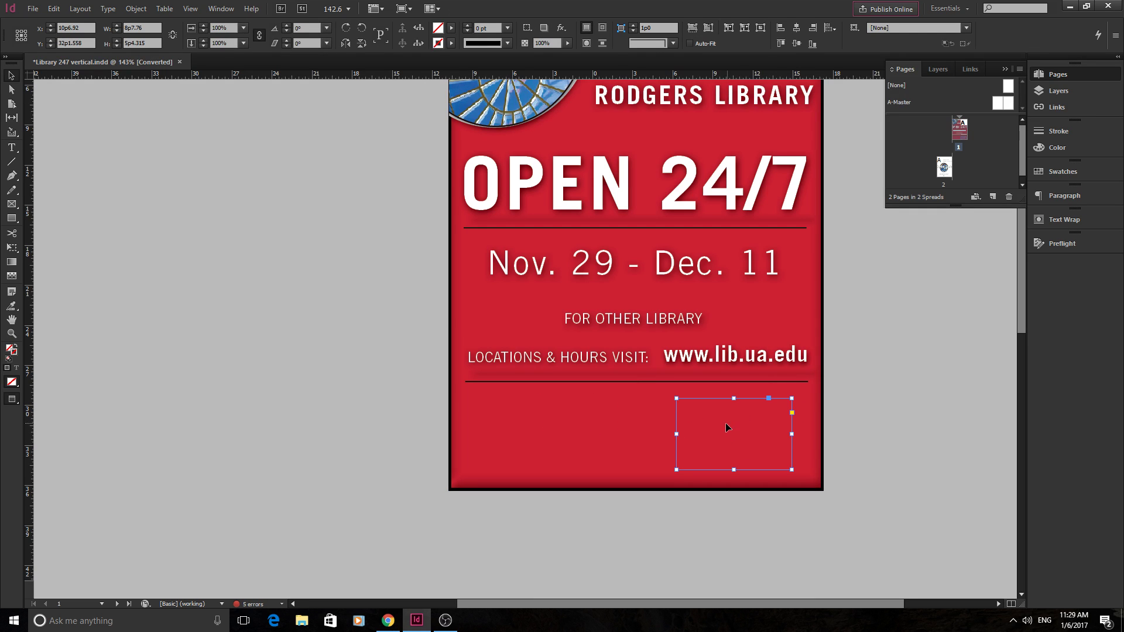
{"action": "key", "text": "ctrl+z"}
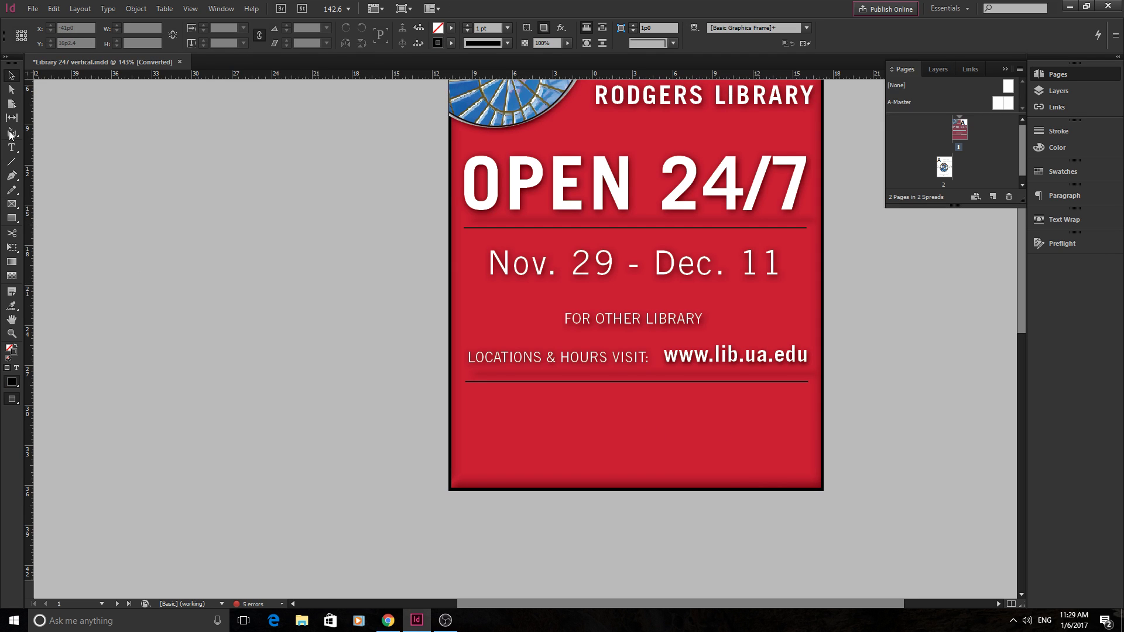
- Examine the whole poster in Preview mode and in Normal mode with its frame edges, guides and bleed shown
{"action": "scroll", "coordinate": [598, 360], "scroll_direction": "up", "scroll_amount": 3}
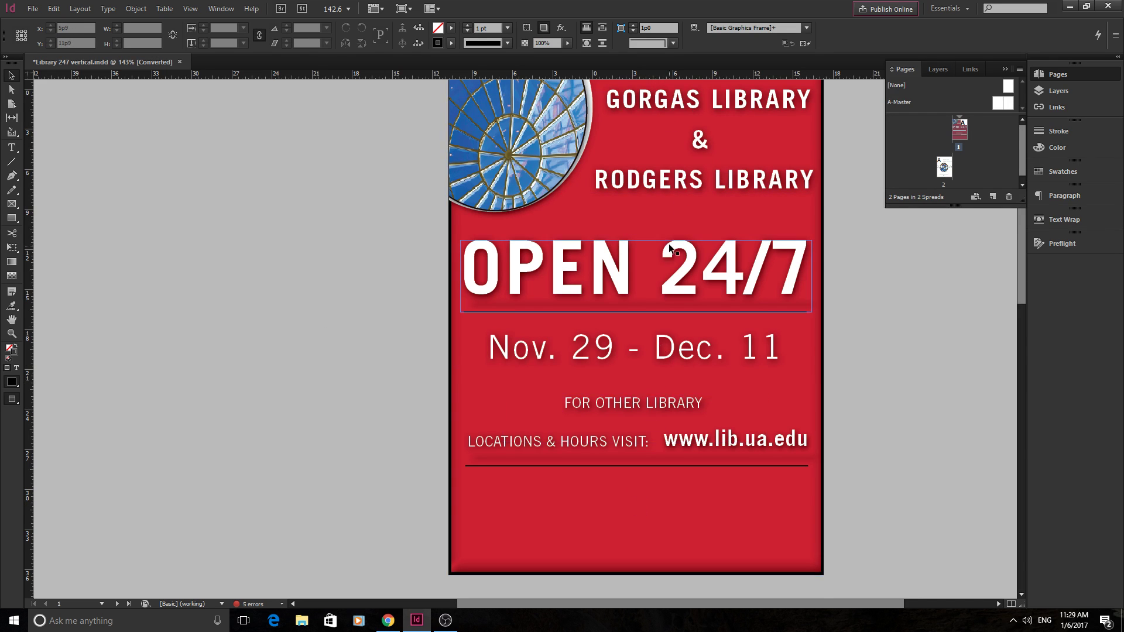
{"action": "scroll", "coordinate": [624, 147], "scroll_direction": "up", "scroll_amount": 3}
{"action": "scroll", "coordinate": [625, 147], "scroll_direction": "down", "scroll_amount": 1}
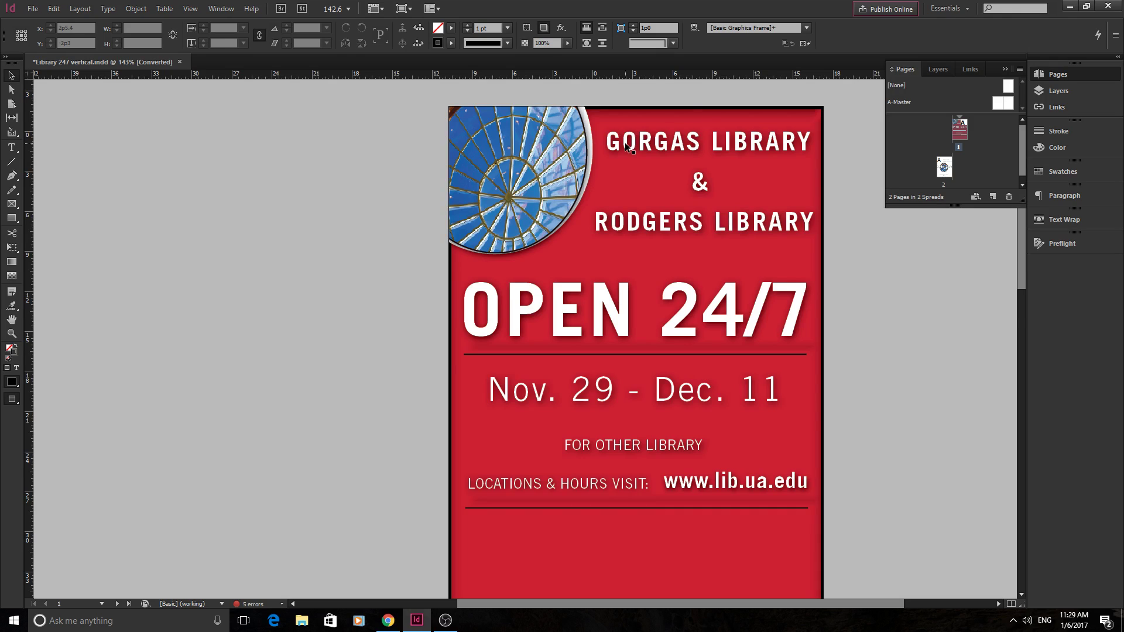
{"action": "scroll", "coordinate": [624, 142], "scroll_direction": "down", "scroll_amount": 2}
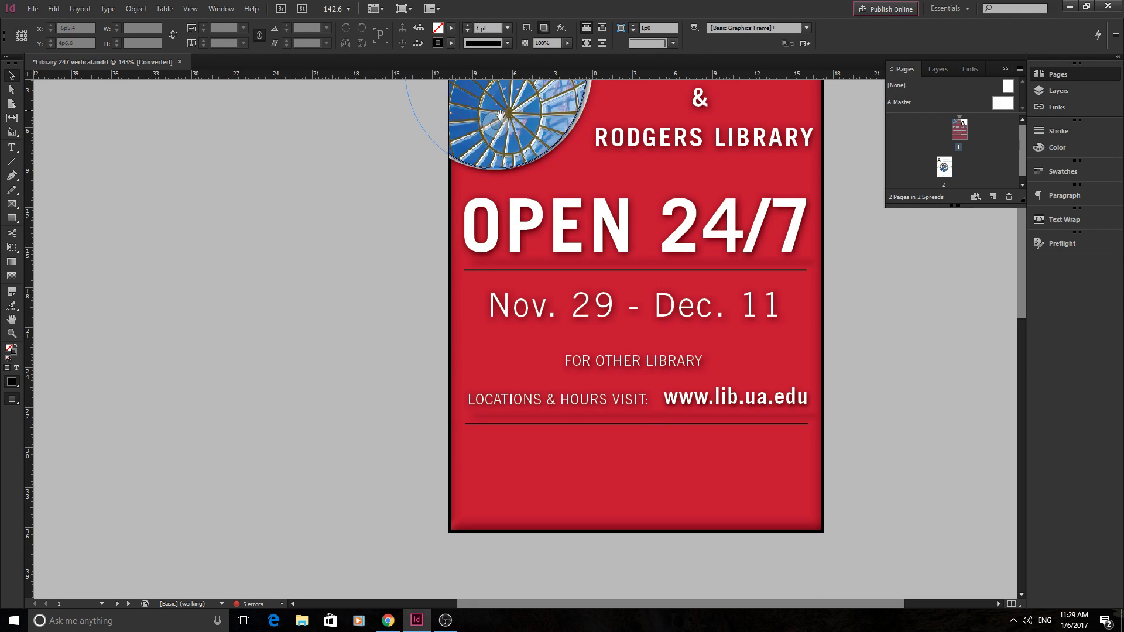
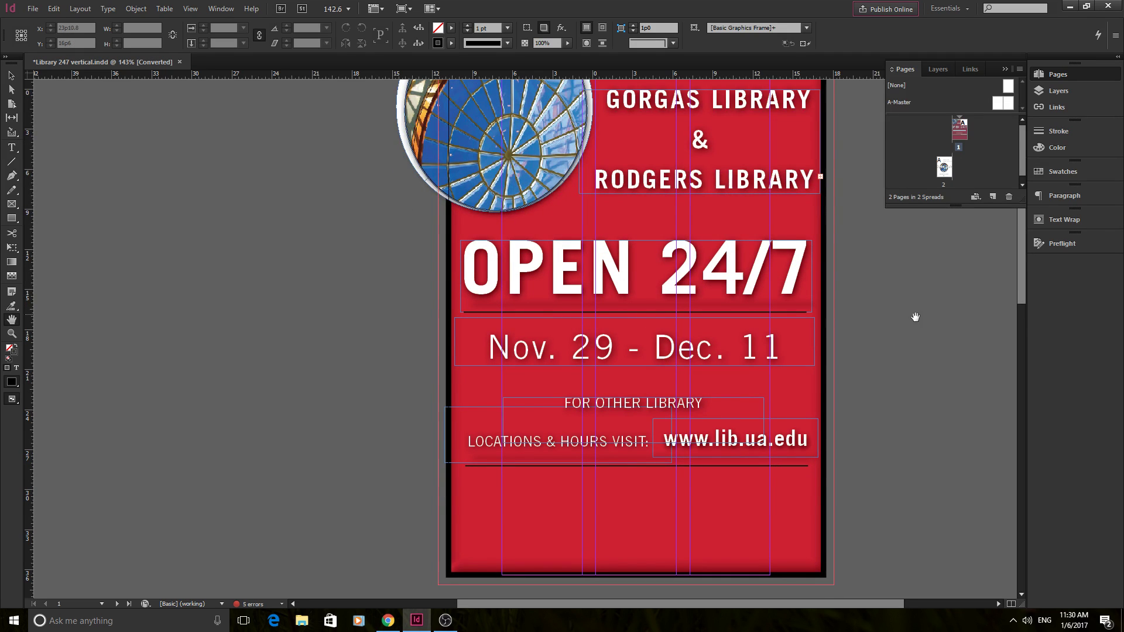
{"action": "scroll", "coordinate": [913, 319], "scroll_direction": "up", "scroll_amount": 2}
{"action": "scroll", "coordinate": [857, 301], "scroll_direction": "up", "scroll_amount": 2}
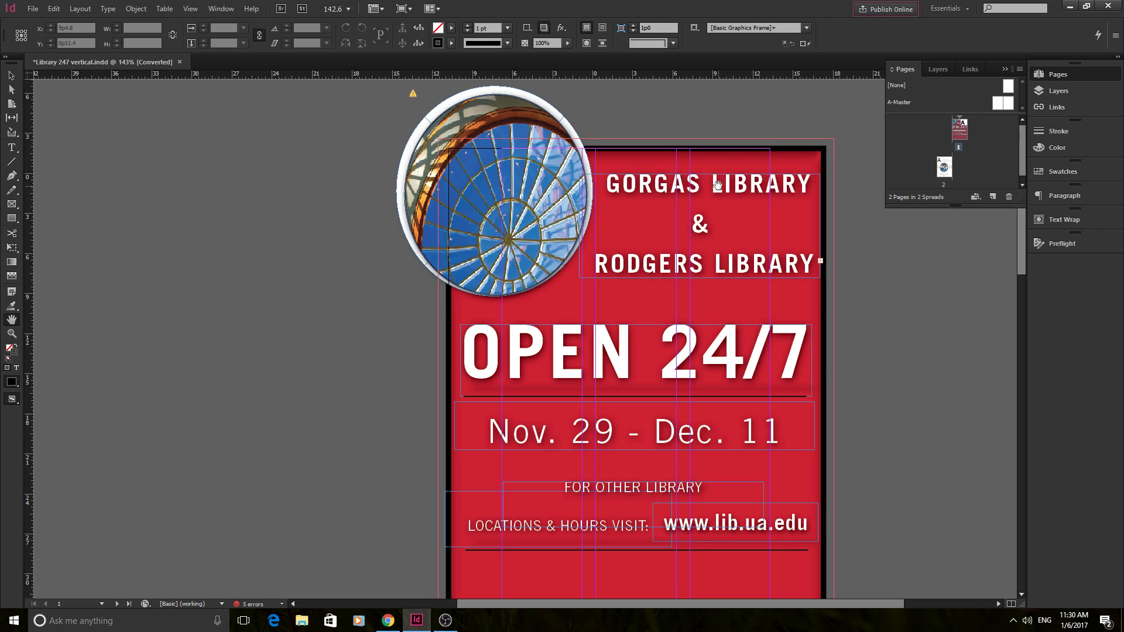
{"action": "scroll", "coordinate": [731, 234], "scroll_direction": "down", "scroll_amount": 6}
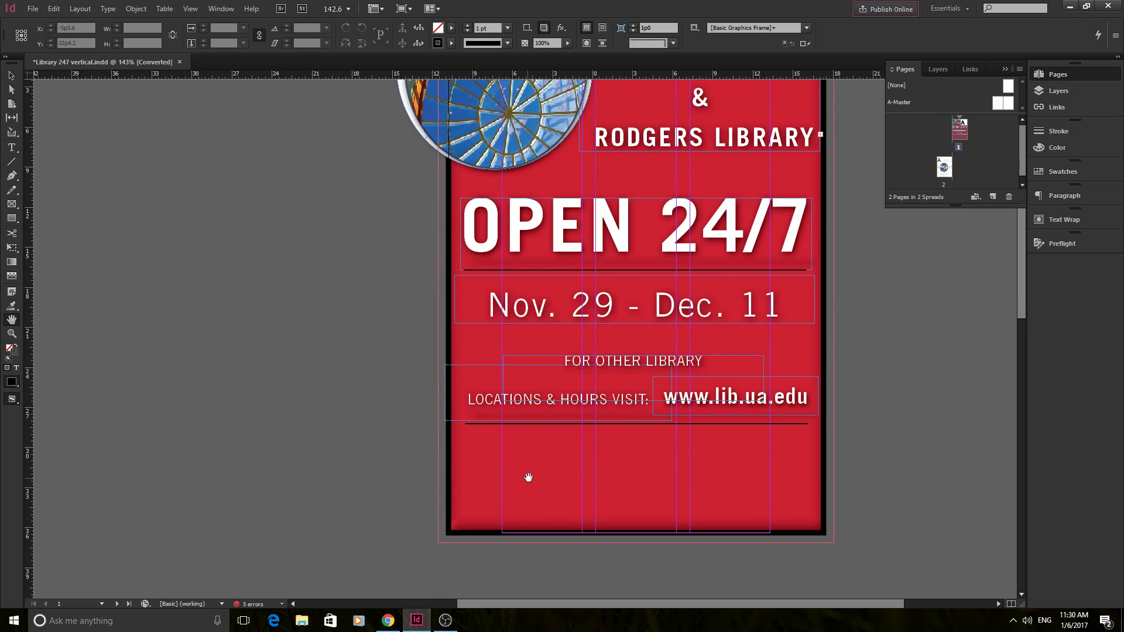
{"action": "scroll", "coordinate": [526, 474], "scroll_direction": "up", "scroll_amount": 6}
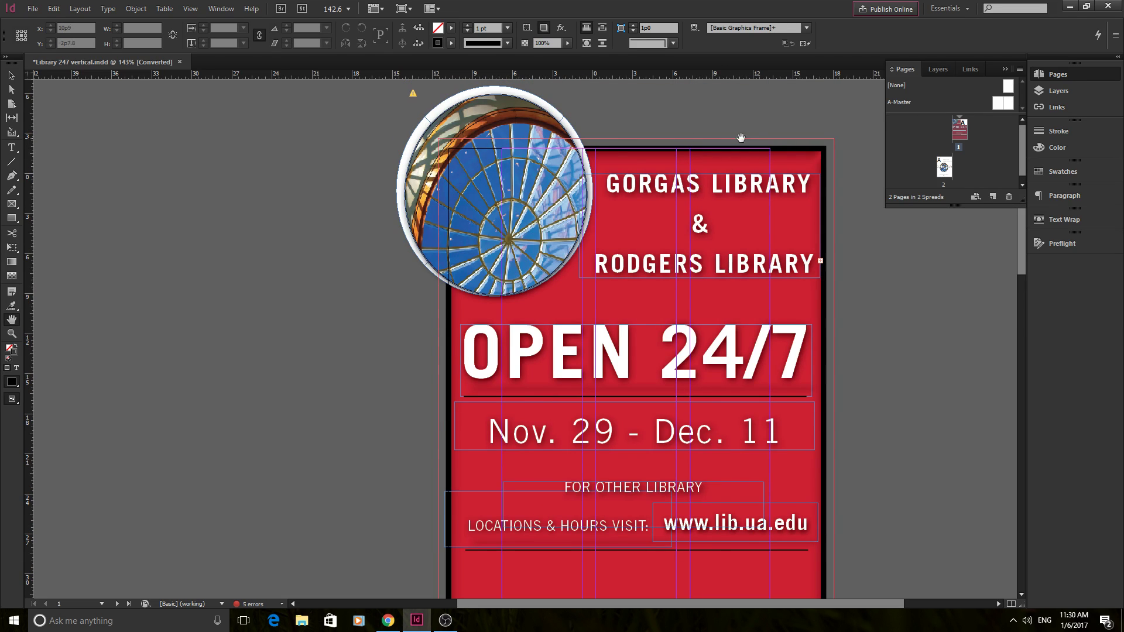
{"action": "scroll", "coordinate": [767, 160], "scroll_direction": "down", "scroll_amount": 6}
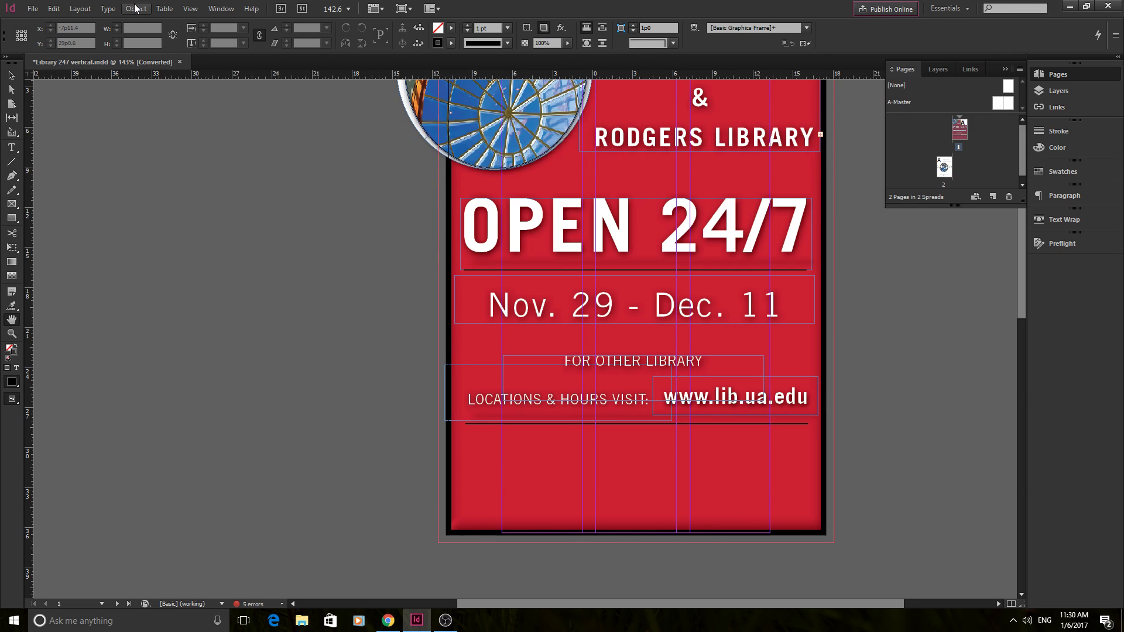
- Set up page guides with 4 rows and 4 columns using Create Guides and preview them on the poster
{"action": "left_click", "coordinate": [53, 9]}
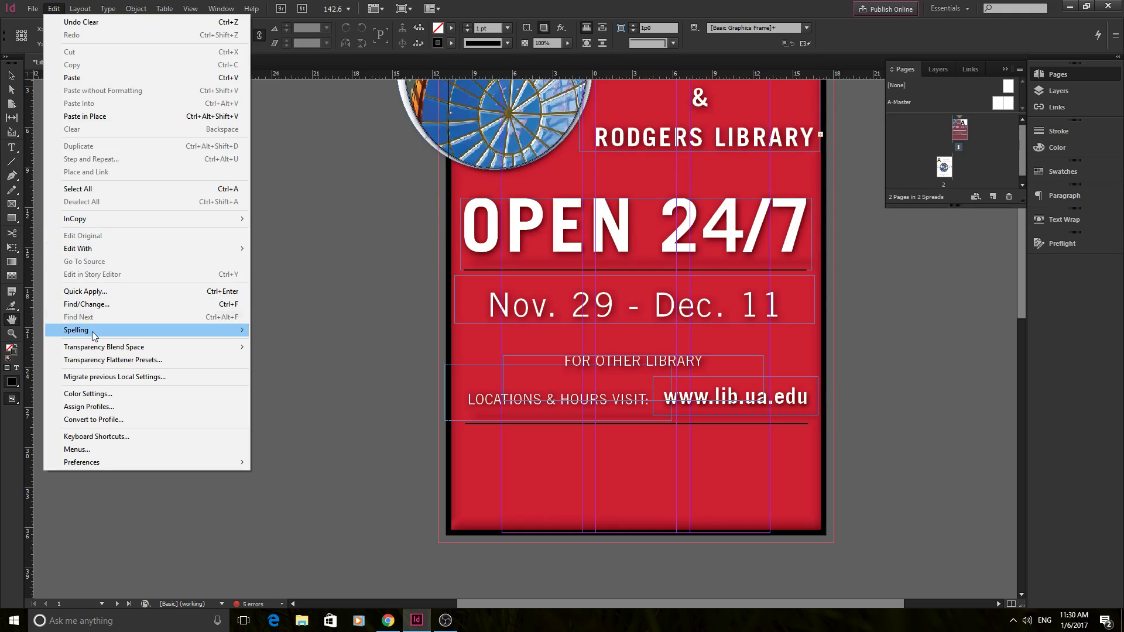
{"action": "left_click", "coordinate": [80, 8]}
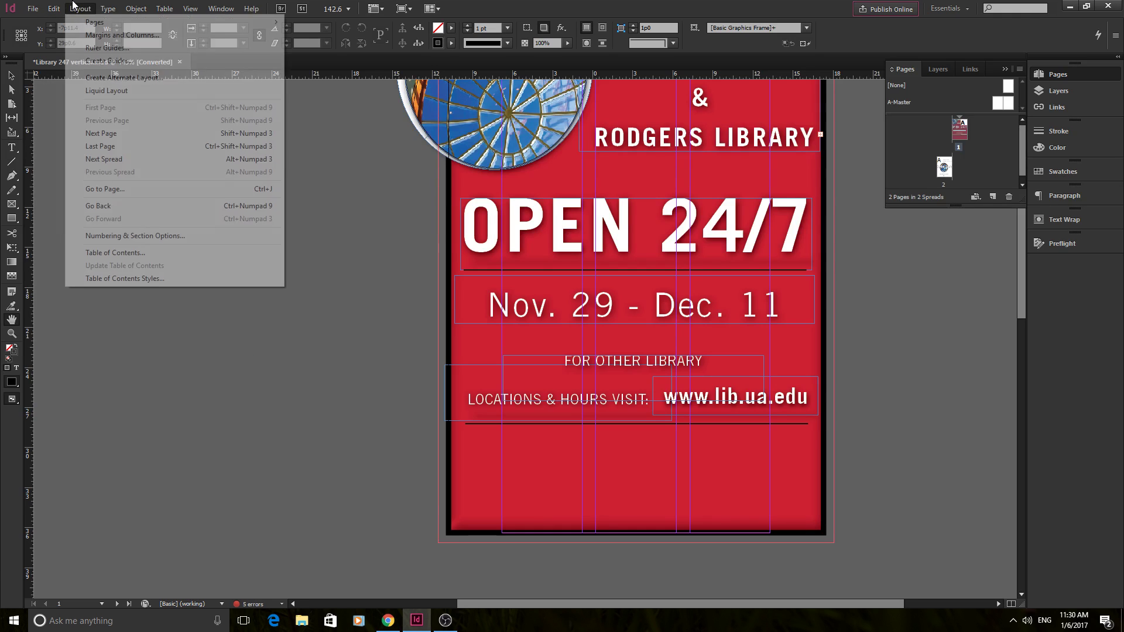
{"action": "left_click", "coordinate": [107, 61]}
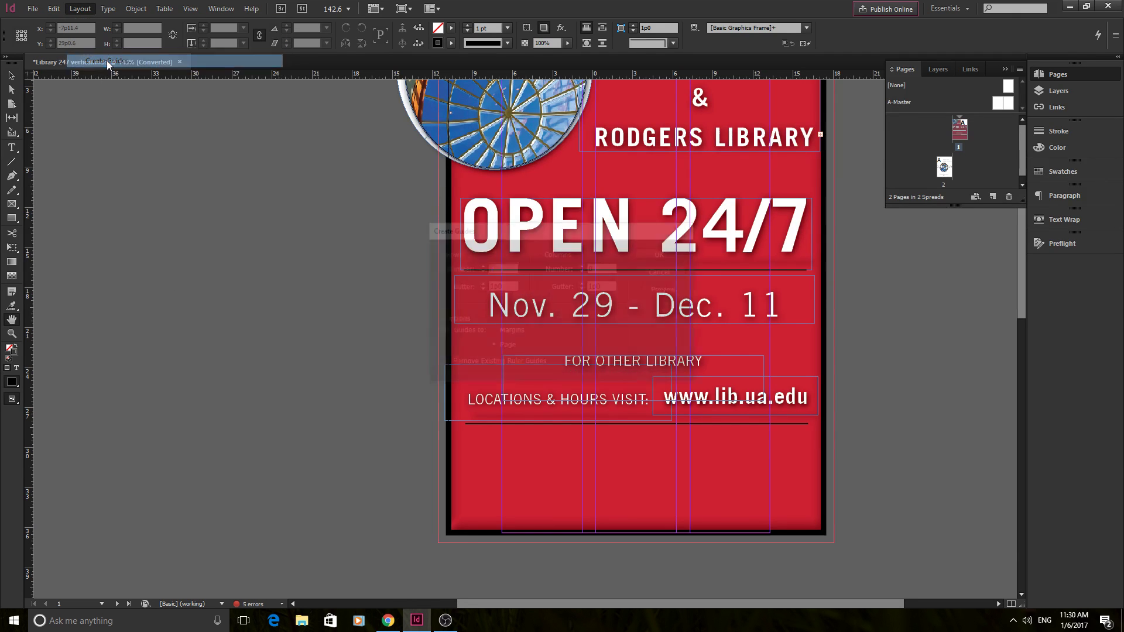
{"action": "left_click_drag", "start_coordinate": [533, 228], "coordinate": [267, 166]}
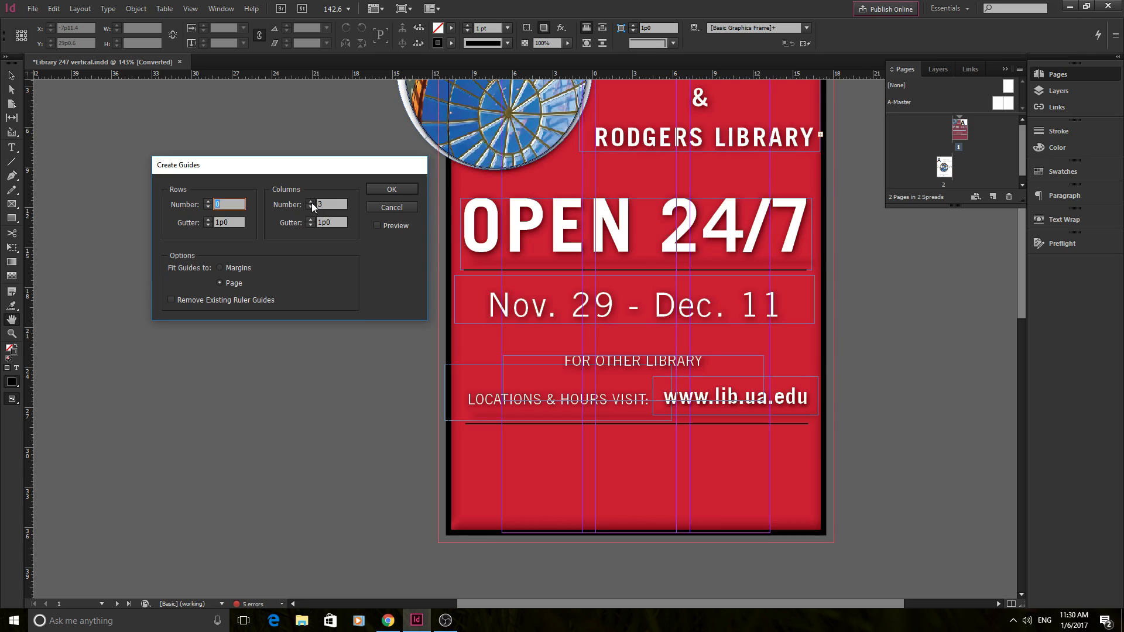
{"action": "left_click", "coordinate": [207, 201]}
{"action": "left_click", "coordinate": [207, 202]}
{"action": "left_click", "coordinate": [377, 225]}
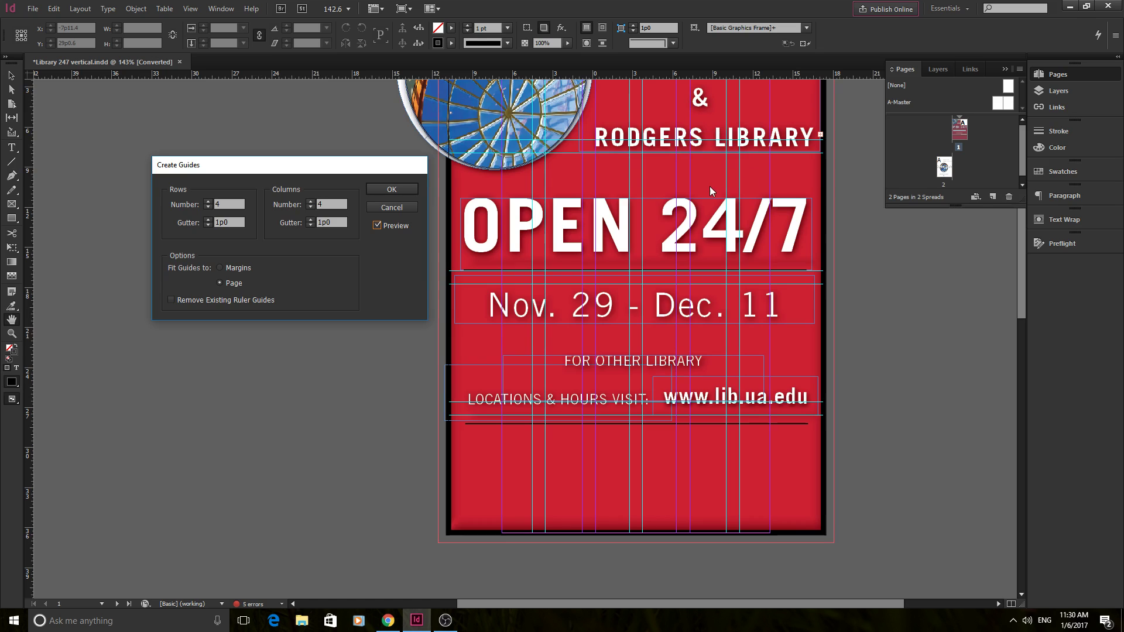
- Reduce the column gutter of the new guides to 0p3
{"action": "left_click", "coordinate": [312, 226]}
{"action": "left_click", "coordinate": [311, 225]}
{"action": "left_click", "coordinate": [311, 226]}
{"action": "left_click", "coordinate": [312, 226]}
{"action": "left_click", "coordinate": [311, 226]}
{"action": "left_click", "coordinate": [311, 226]}
{"action": "left_click", "coordinate": [311, 226]}
{"action": "left_click", "coordinate": [312, 226]}
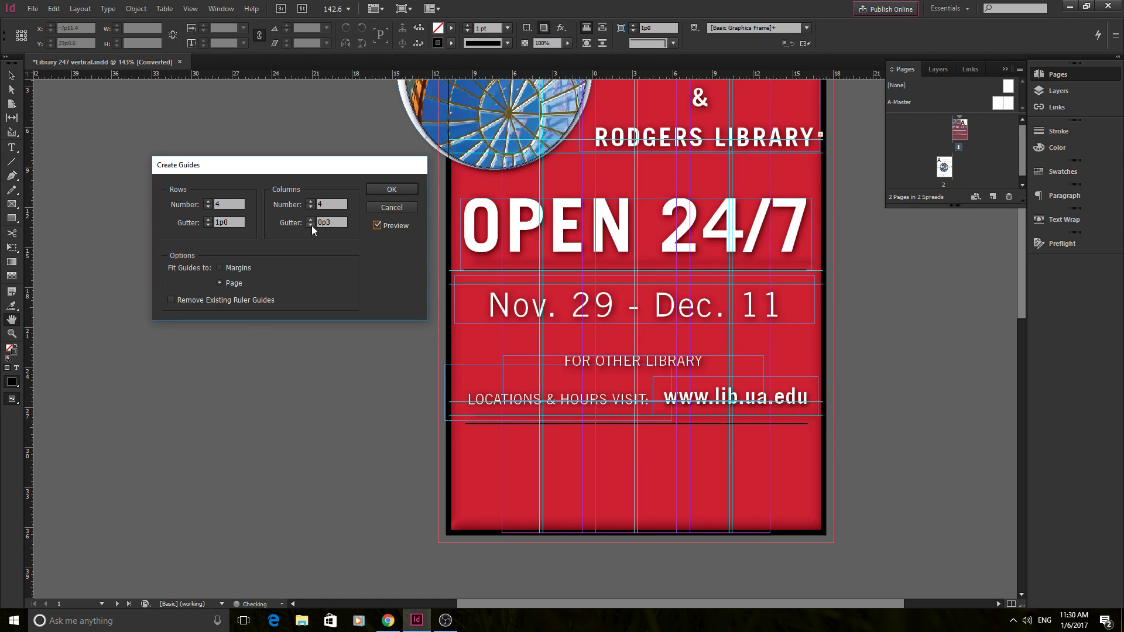
- Reduce the row gutter to 0p3 and create the guides
{"action": "left_click", "coordinate": [209, 226]}
{"action": "left_click", "coordinate": [208, 225]}
{"action": "left_click", "coordinate": [209, 226]}
{"action": "left_click", "coordinate": [208, 225]}
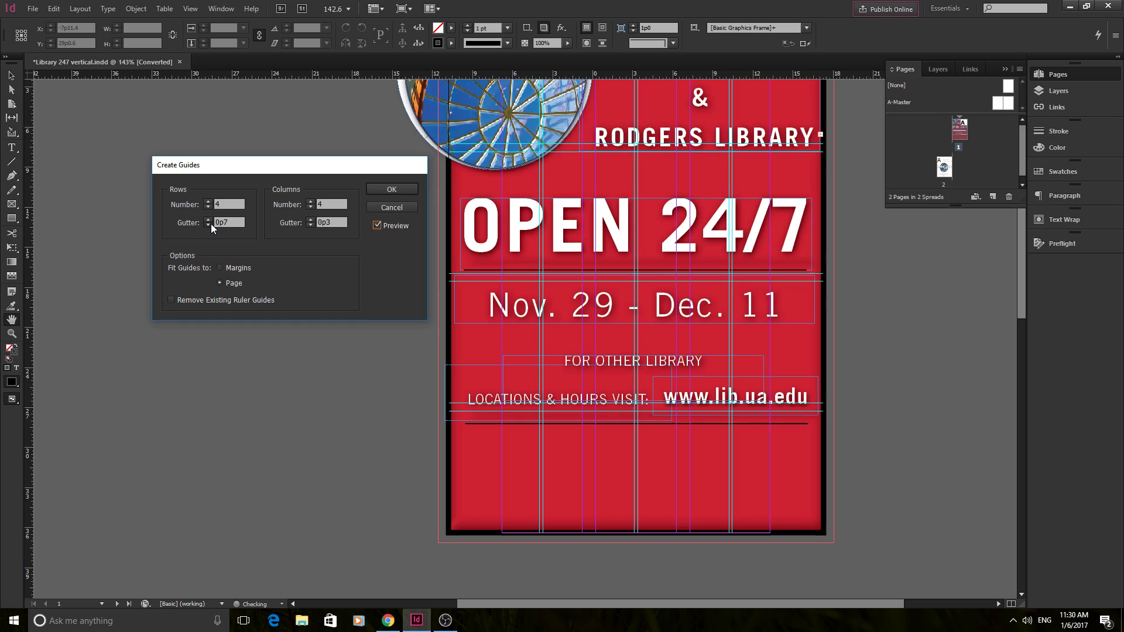
{"action": "left_click", "coordinate": [209, 225]}
{"action": "left_click", "coordinate": [208, 225]}
{"action": "left_click", "coordinate": [208, 226]}
{"action": "left_click", "coordinate": [208, 225]}
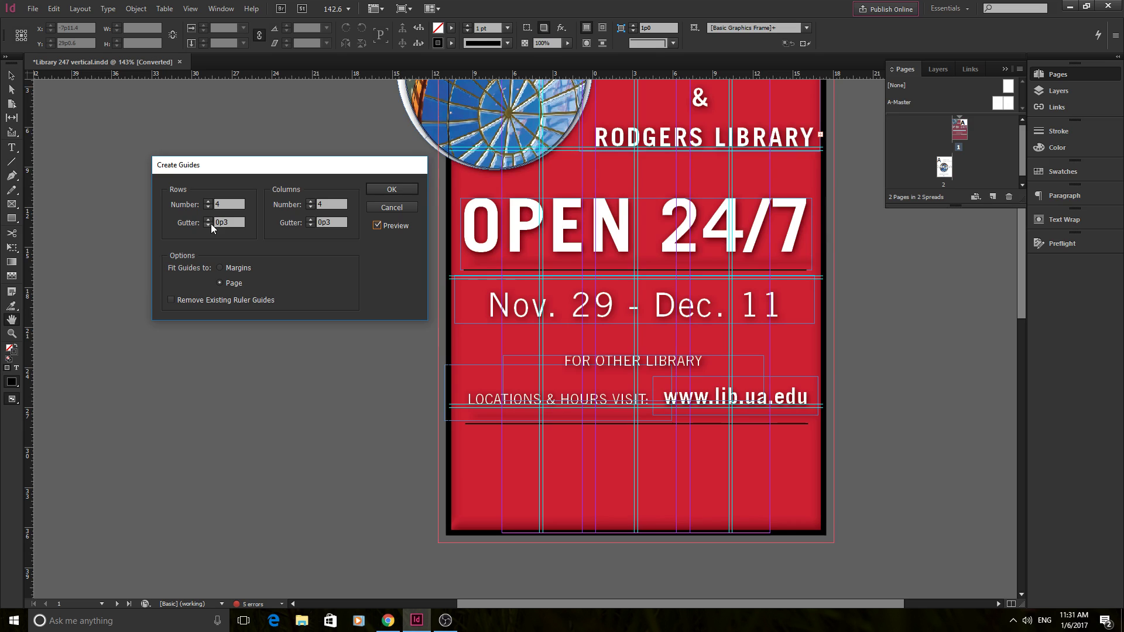
{"action": "left_click", "coordinate": [406, 184]}
- Examine how the poster's image and text blocks line up with the new row and column guides
{"action": "scroll", "coordinate": [404, 237], "scroll_direction": "up", "scroll_amount": 2}
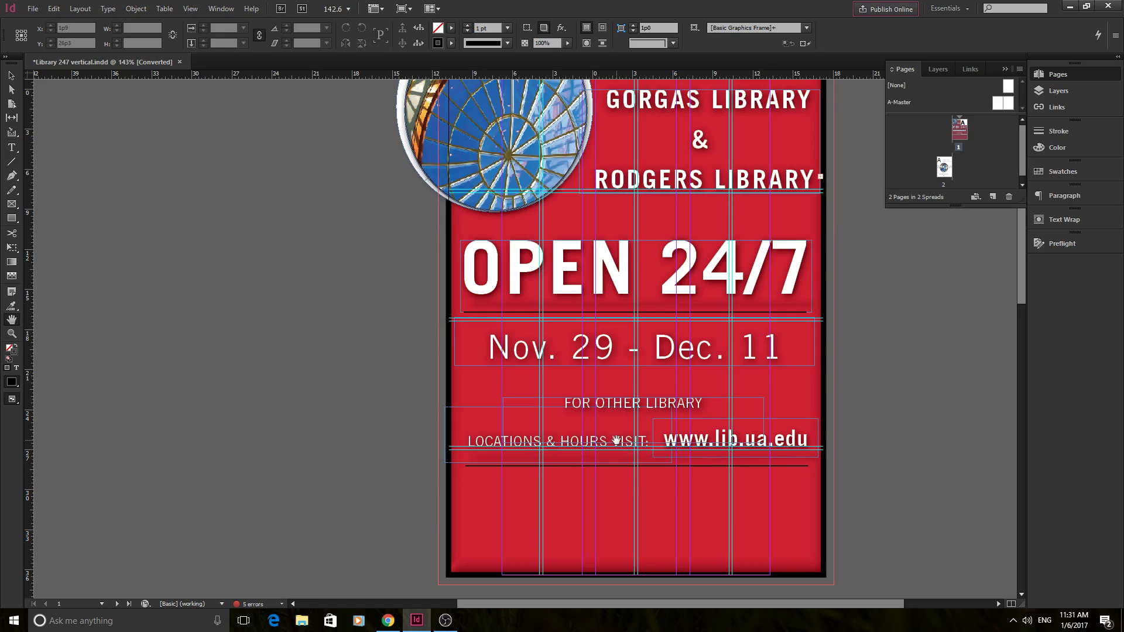
{"action": "scroll", "coordinate": [630, 470], "scroll_direction": "up", "scroll_amount": 1}
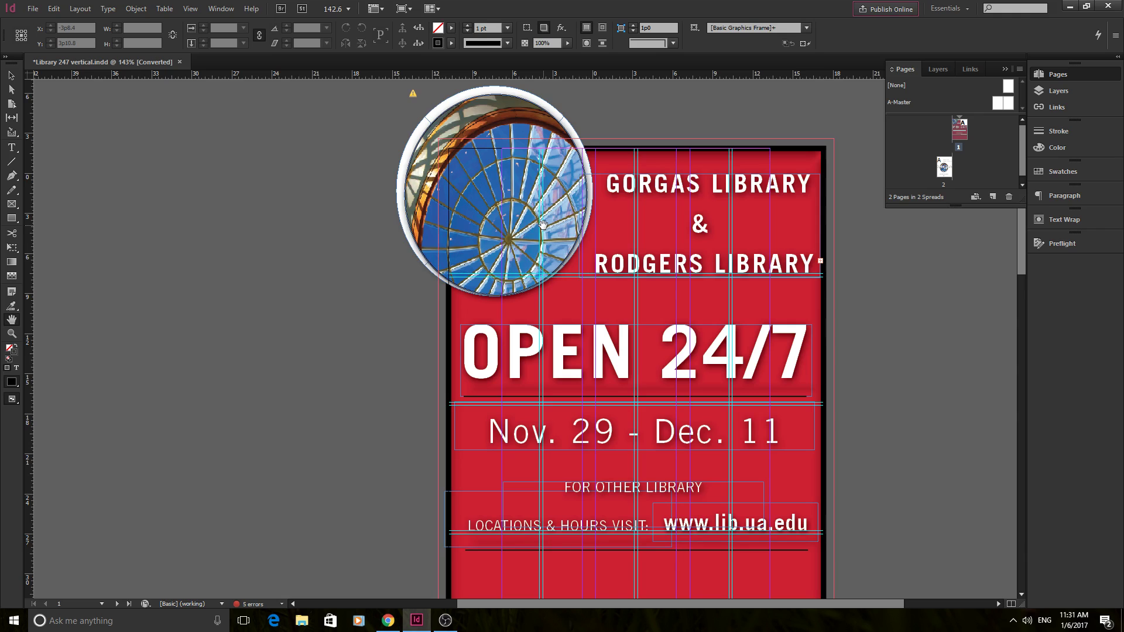
{"action": "scroll", "coordinate": [543, 224], "scroll_direction": "down", "scroll_amount": 1}
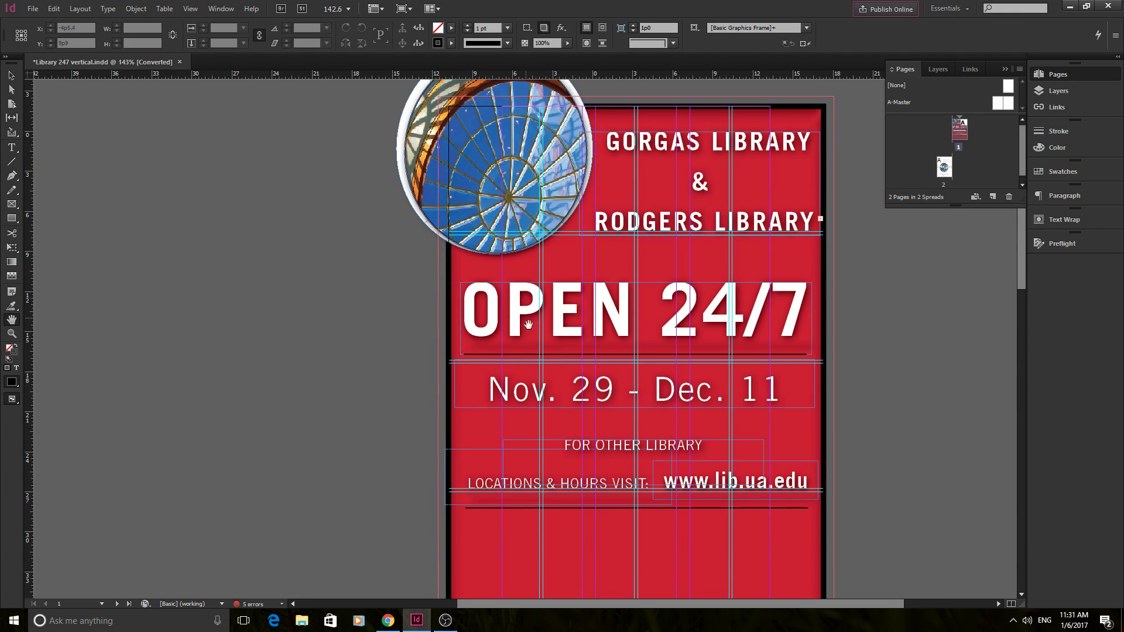
{"action": "scroll", "coordinate": [720, 324], "scroll_direction": "down", "scroll_amount": 1}
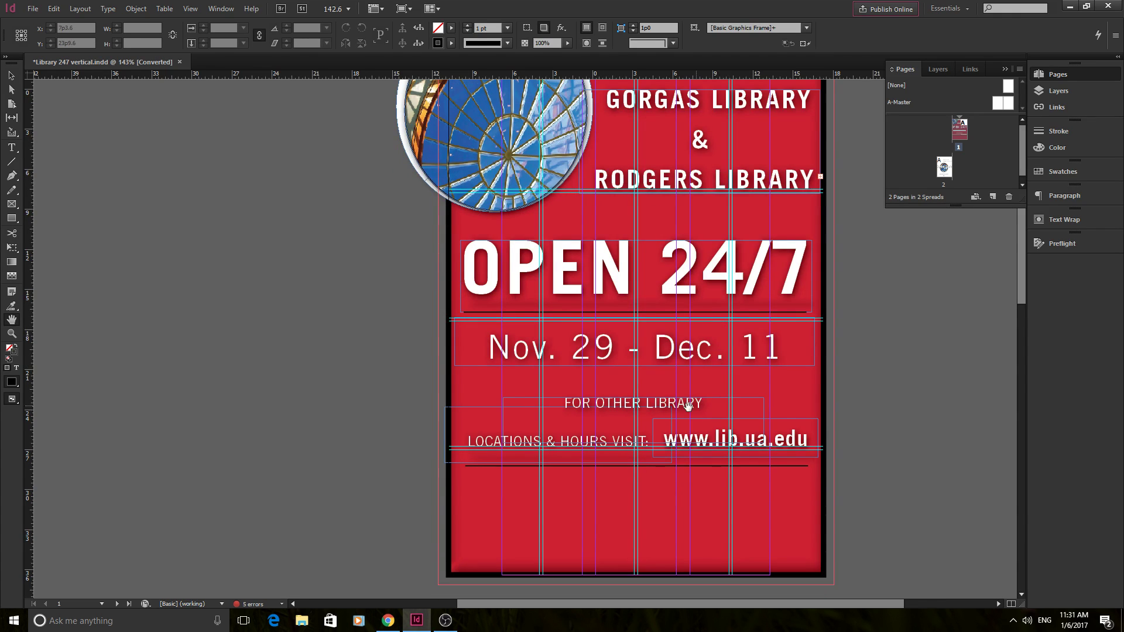
{"action": "scroll", "coordinate": [685, 401], "scroll_direction": "up", "scroll_amount": 1}
{"action": "scroll", "coordinate": [673, 395], "scroll_direction": "down", "scroll_amount": 1}
{"action": "scroll", "coordinate": [577, 288], "scroll_direction": "up", "scroll_amount": 2}
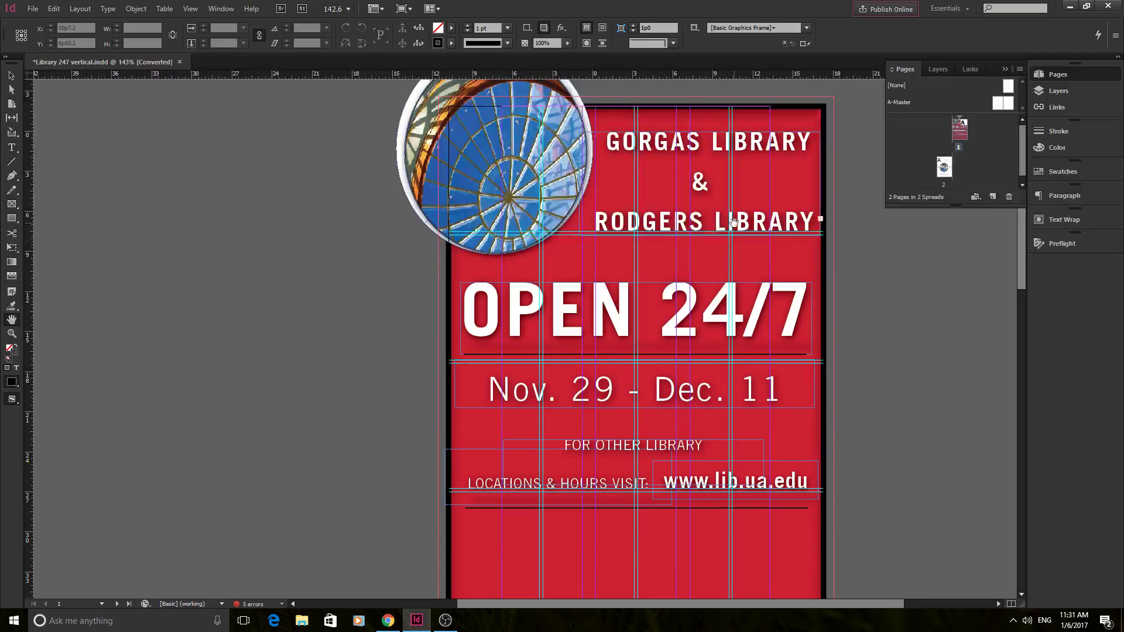
{"action": "scroll", "coordinate": [720, 221], "scroll_direction": "down", "scroll_amount": 1}
{"action": "scroll", "coordinate": [585, 220], "scroll_direction": "up", "scroll_amount": 1}
{"action": "scroll", "coordinate": [673, 255], "scroll_direction": "down", "scroll_amount": 2}
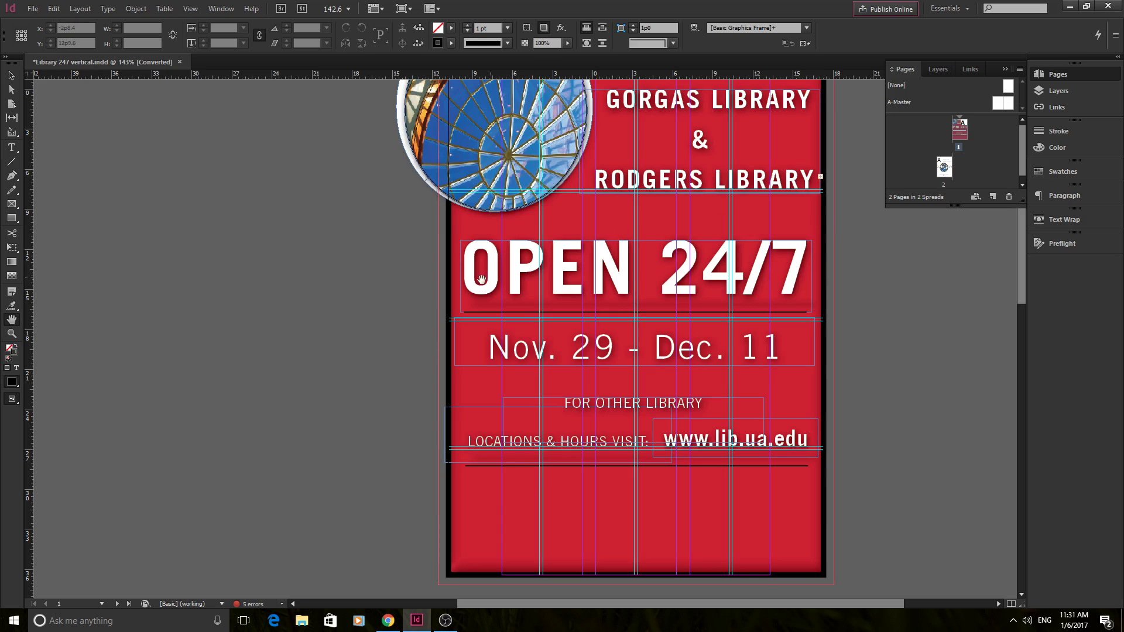
{"action": "scroll", "coordinate": [560, 258], "scroll_direction": "down", "scroll_amount": 2}
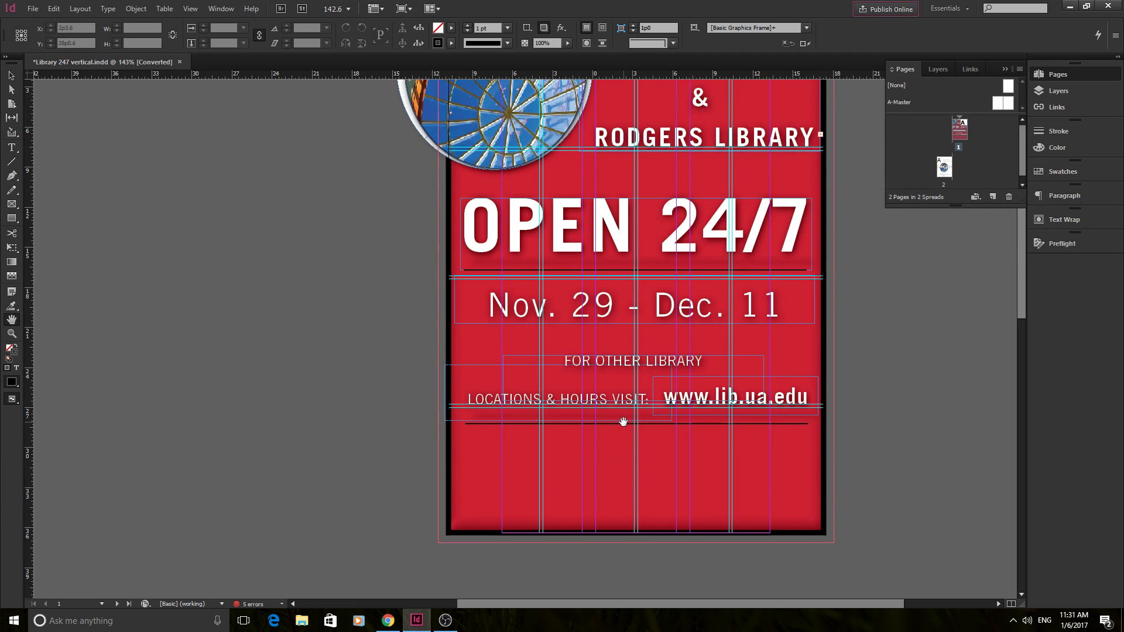
{"action": "scroll", "coordinate": [630, 357], "scroll_direction": "up", "scroll_amount": 2}
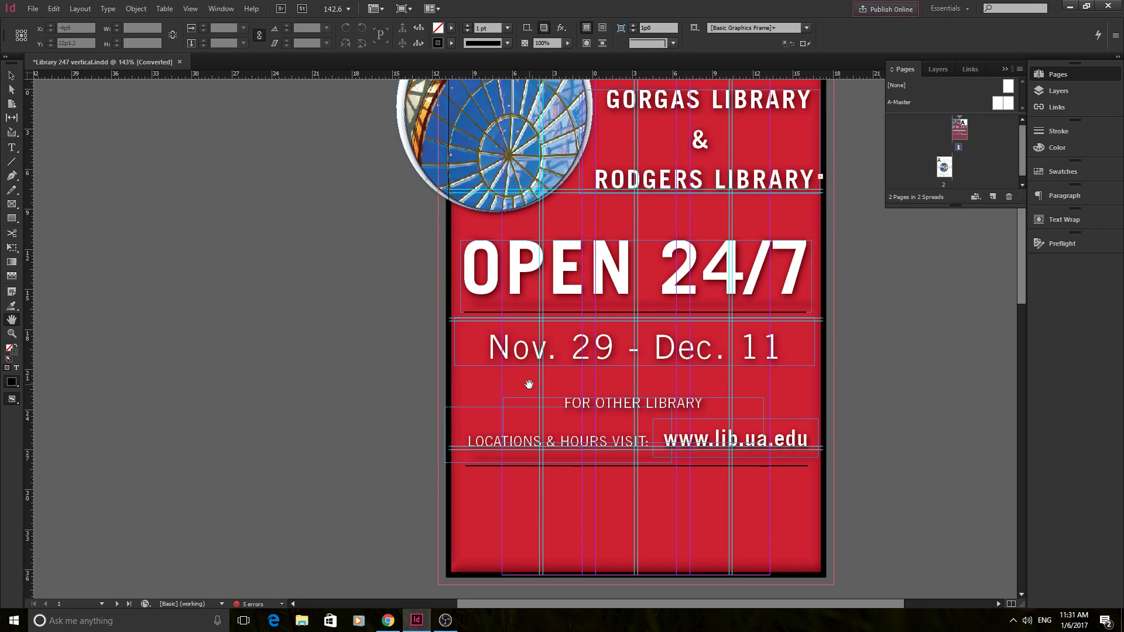
{"action": "scroll", "coordinate": [551, 334], "scroll_direction": "up", "scroll_amount": 4}
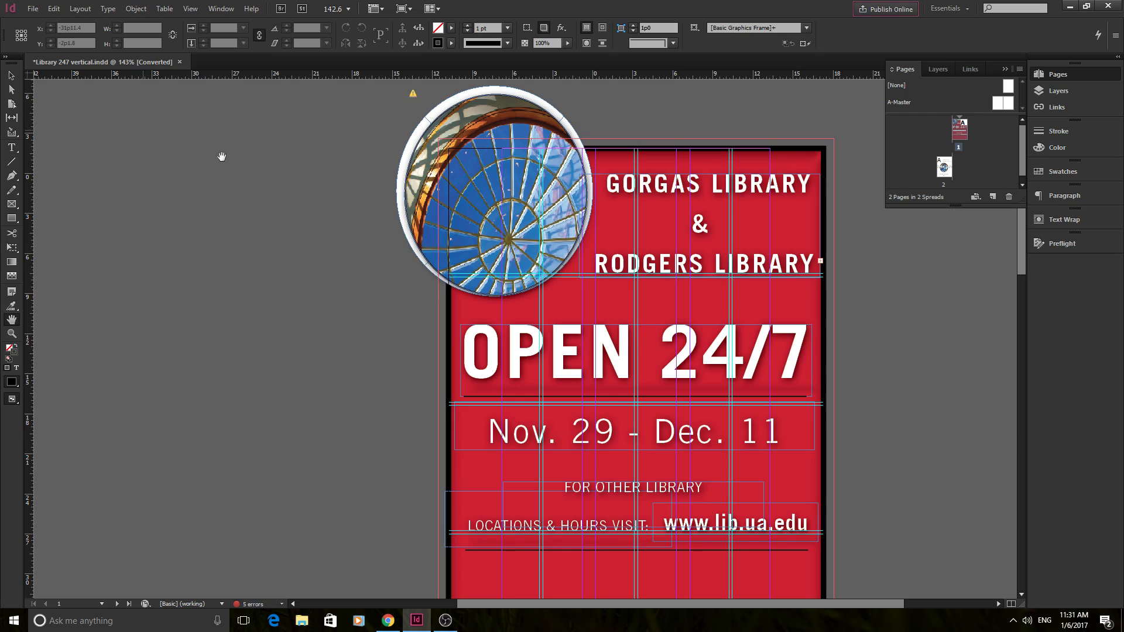
- Nudge the GORGAS LIBRARY & RODGERS LIBRARY text frame up toward the poster's top edge
{"action": "left_click", "coordinate": [12, 76]}
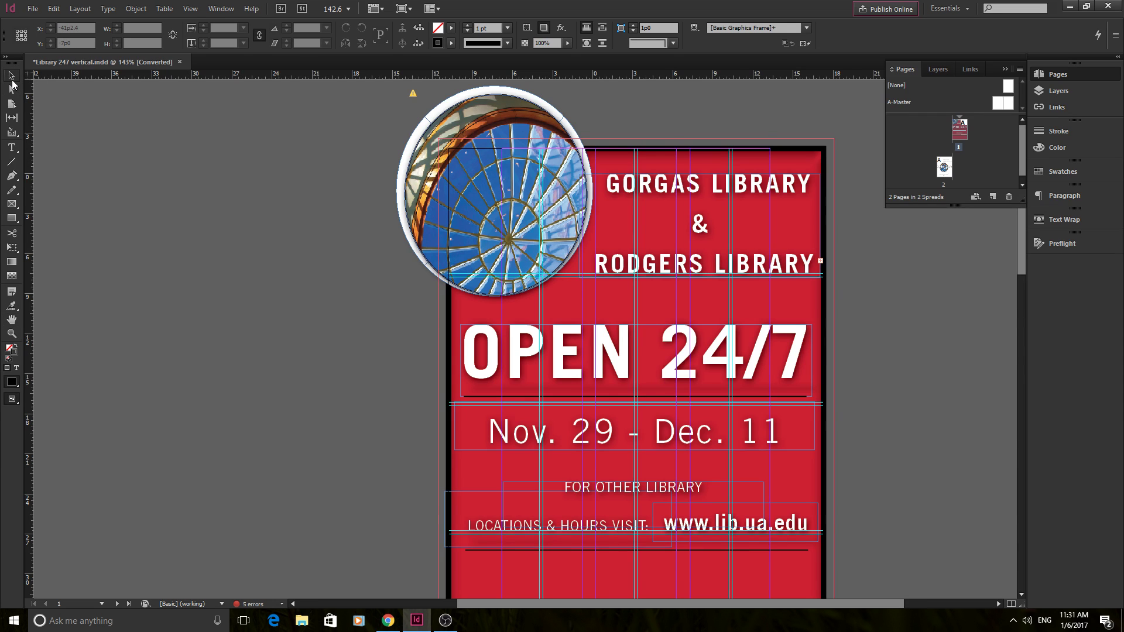
{"action": "left_click", "coordinate": [815, 169]}
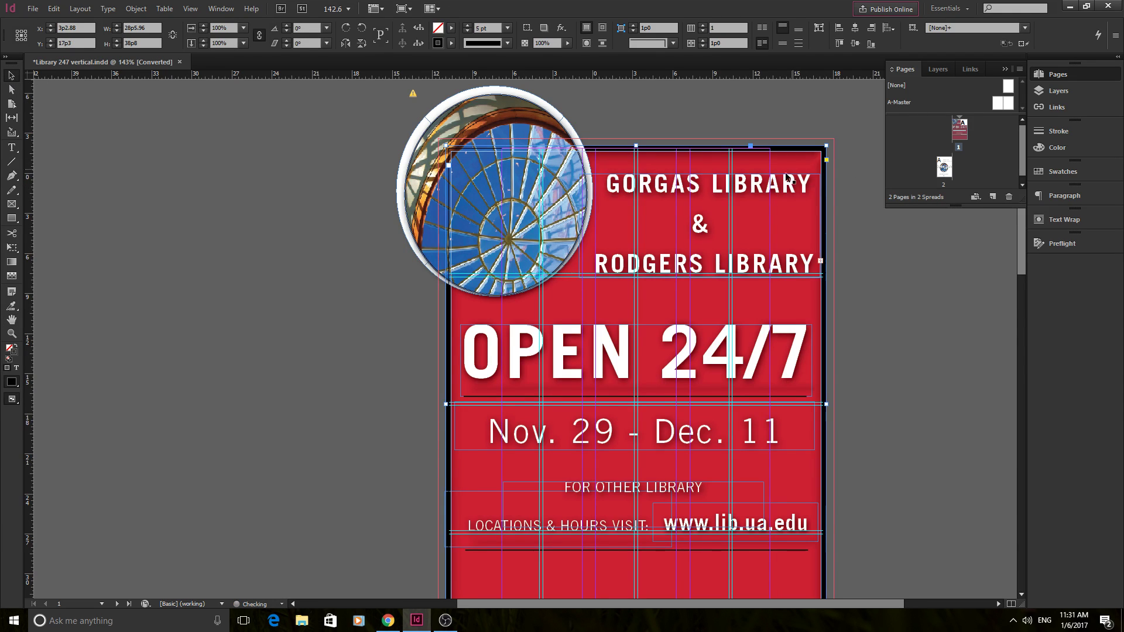
{"action": "left_click", "coordinate": [786, 177]}
{"action": "key", "text": "shift+Up"}
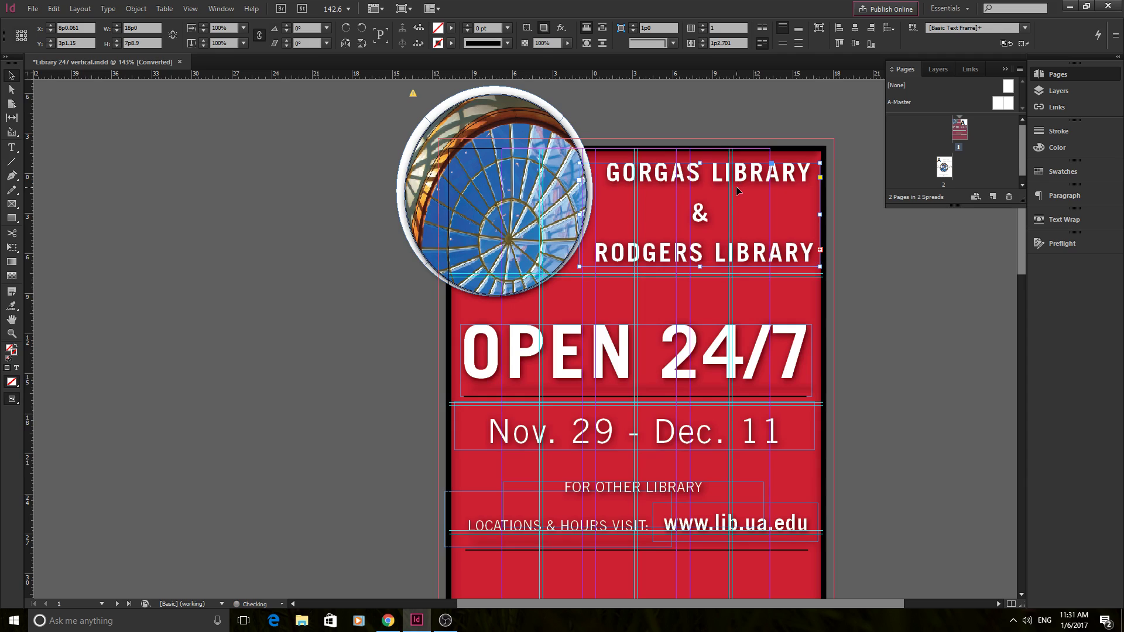
{"action": "key", "text": "shift+Up"}
{"action": "key", "text": "shift+Down"}
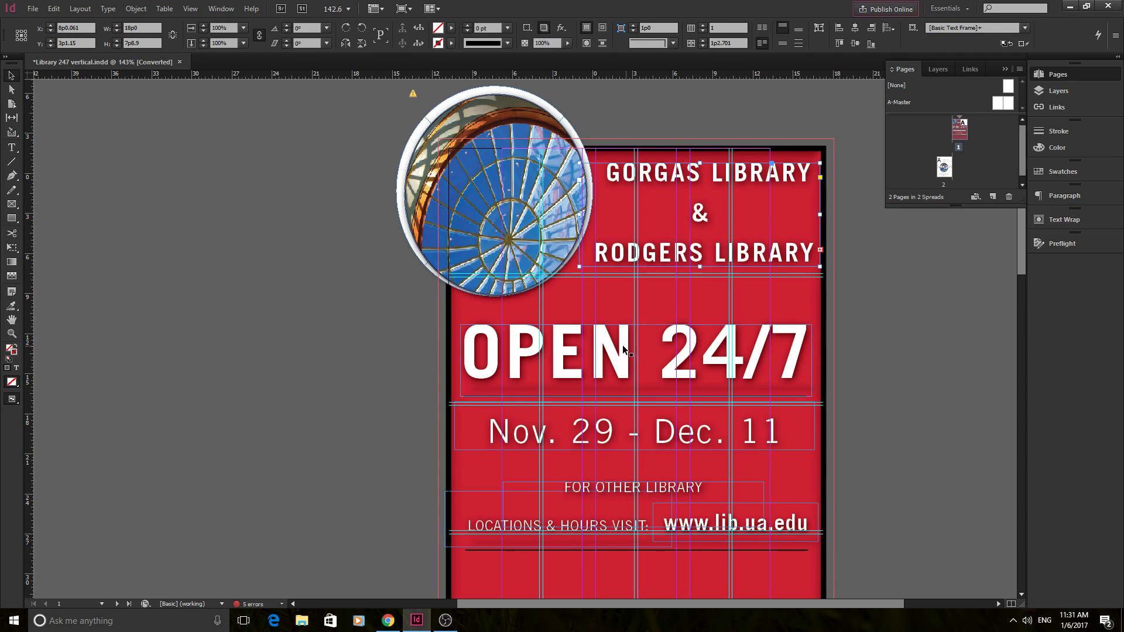
- Nudge the OPEN 24/7 text frame and the black line beneath it up to tighten the layout
{"action": "left_click", "coordinate": [621, 348]}
{"action": "key", "text": "shift+Up"}
{"action": "key", "text": "shift+Up"}
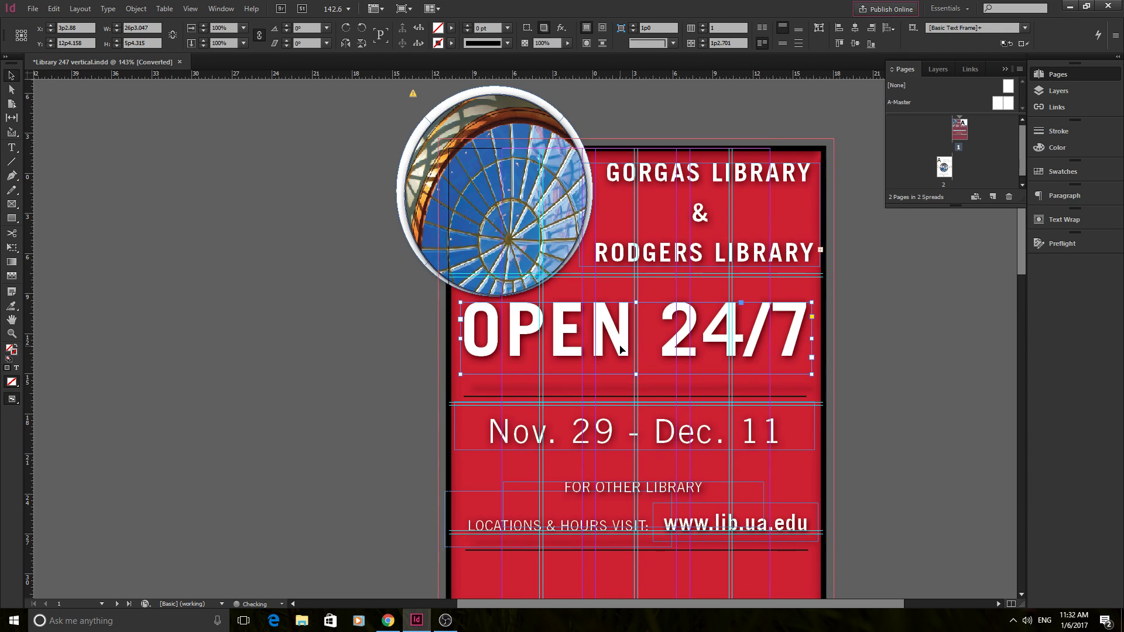
{"action": "left_click", "coordinate": [608, 399]}
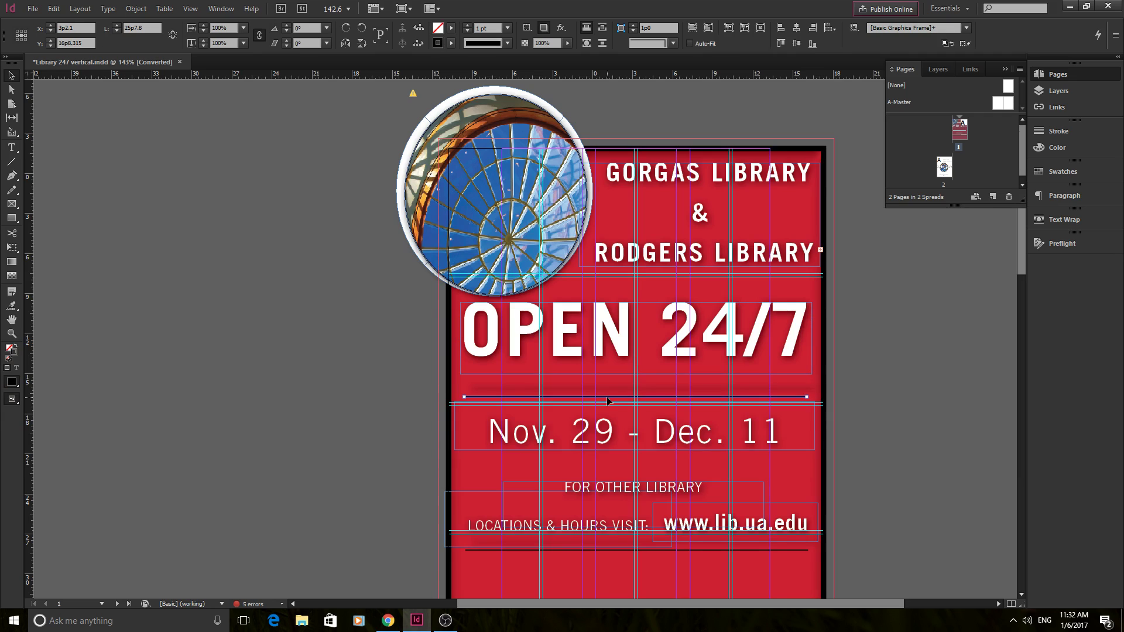
{"action": "key", "text": "shift+Up"}
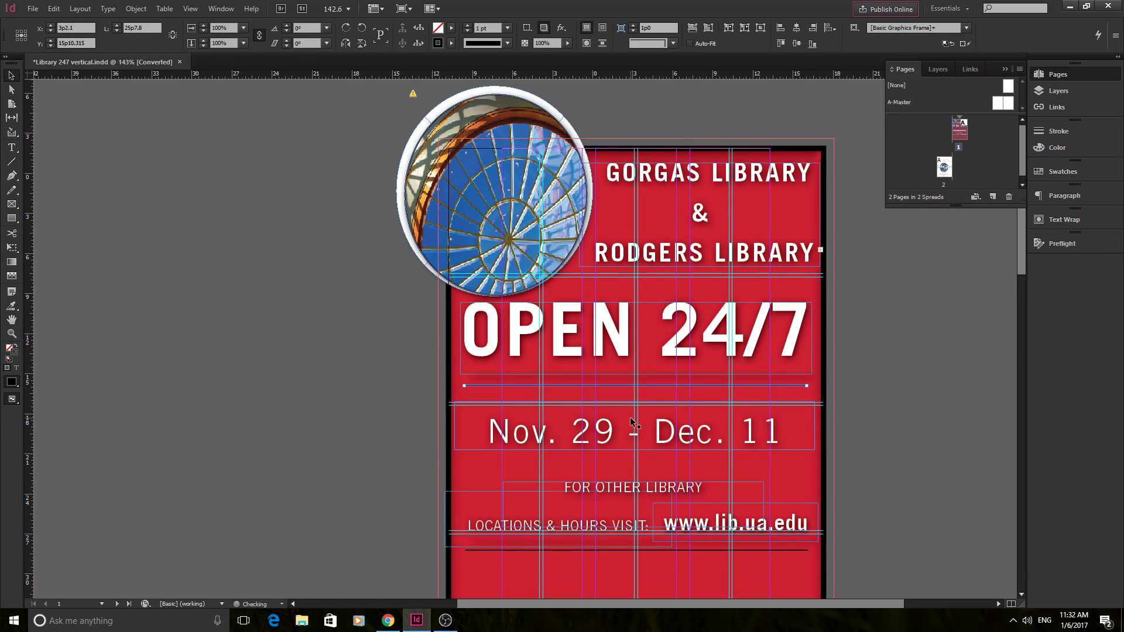
- Nudge the FOR OTHER LIBRARY and LOCATIONS & HOURS VISIT text frames up closer to the date
{"action": "scroll", "coordinate": [632, 395], "scroll_direction": "down", "scroll_amount": 1}
{"action": "scroll", "coordinate": [633, 394], "scroll_direction": "down", "scroll_amount": 1}
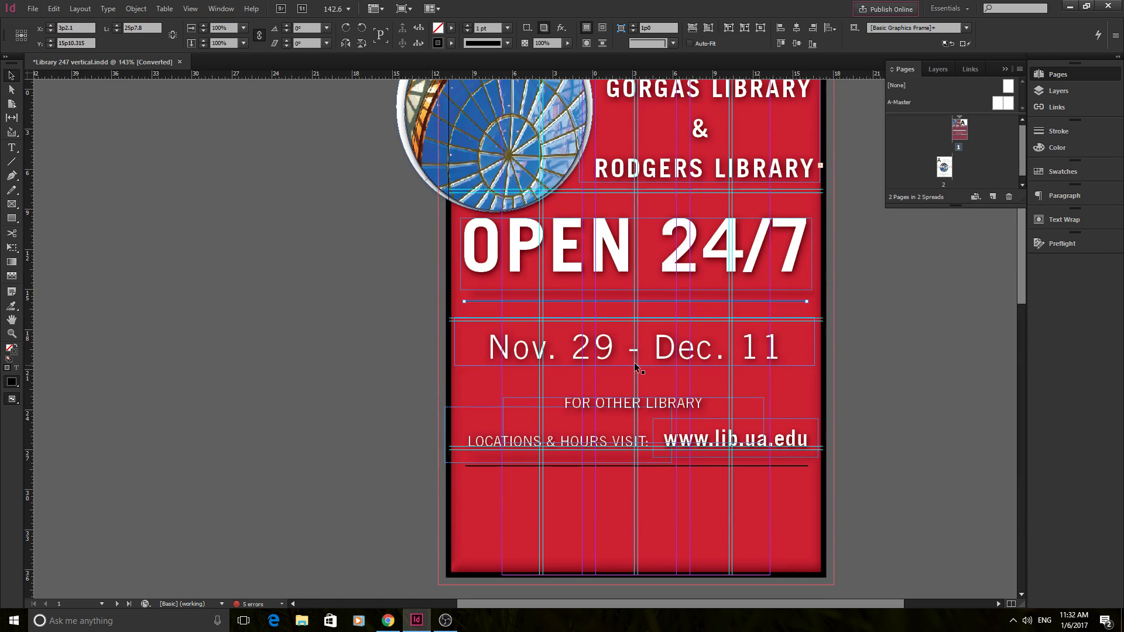
{"action": "left_click", "coordinate": [618, 405]}
{"action": "key", "text": "shift+Up"}
{"action": "key", "text": "shift+Up"}
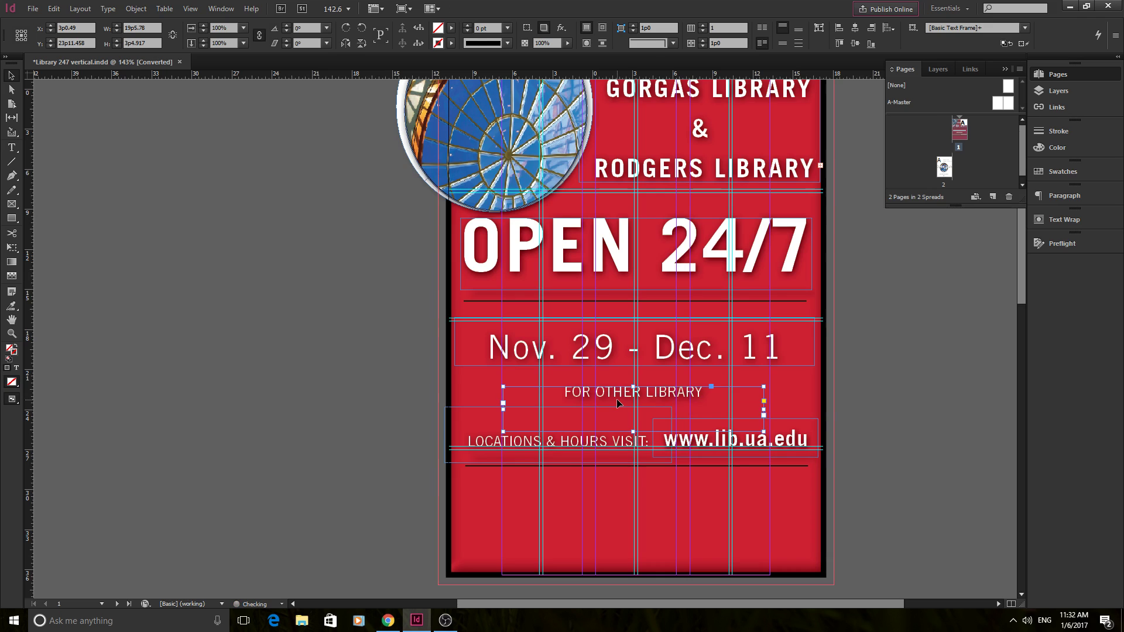
{"action": "left_click", "coordinate": [606, 443]}
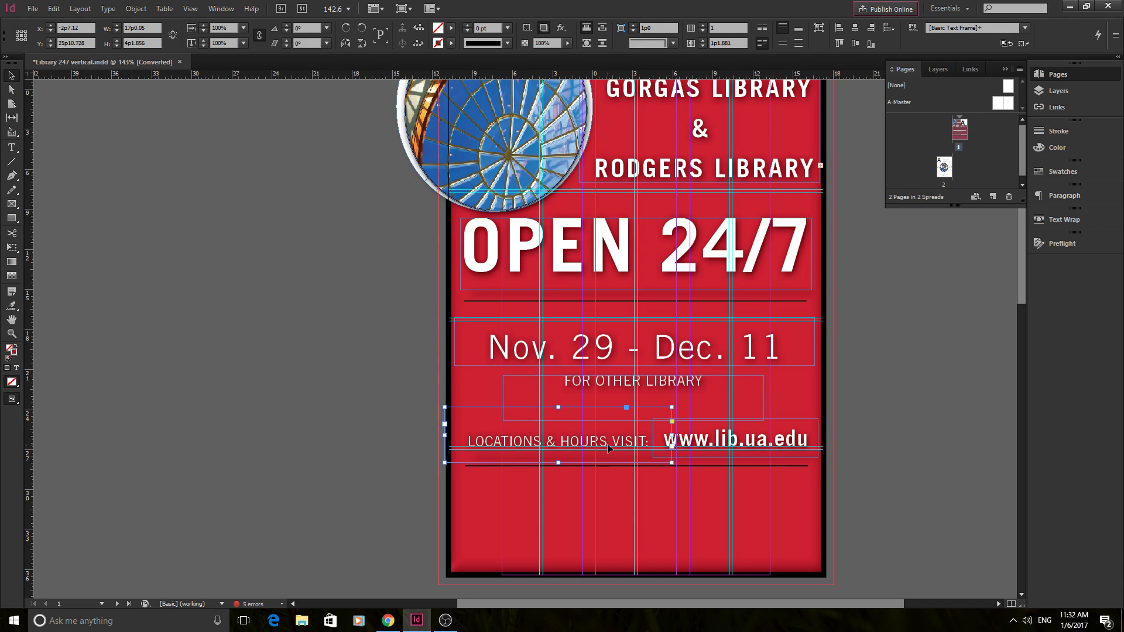
{"action": "key", "text": "shift+Up"}
{"action": "key", "text": "shift+Up"}
{"action": "key", "text": "shift+Up"}
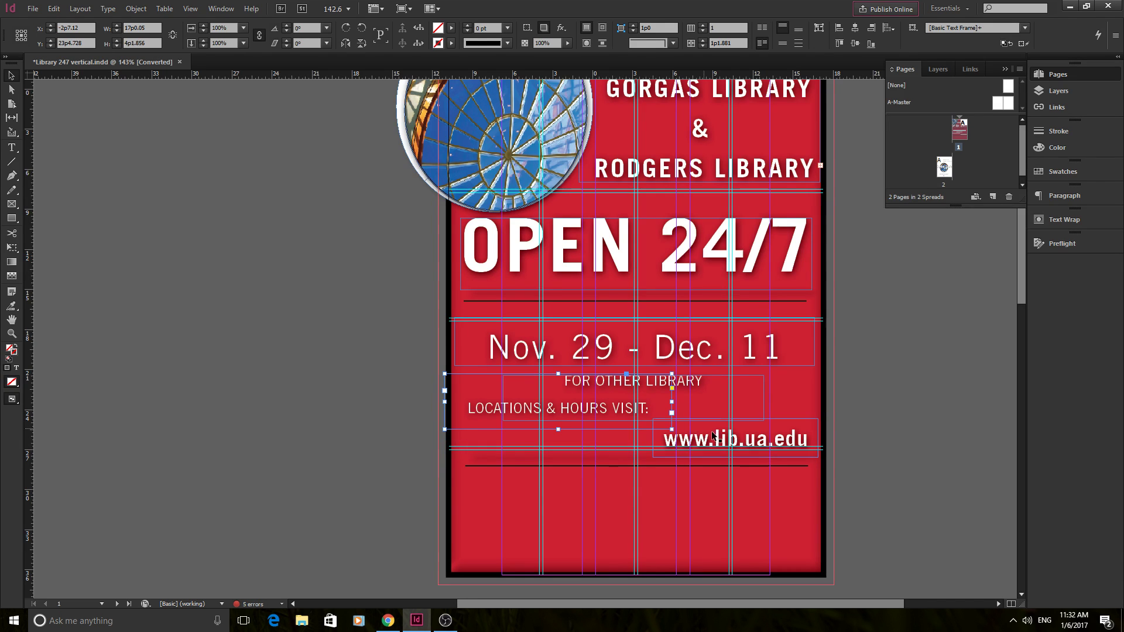
{"action": "left_click", "coordinate": [716, 447]}
{"action": "left_click", "coordinate": [717, 442]}
{"action": "key", "text": "shift+Up"}
{"action": "key", "text": "shift+Up"}
{"action": "key", "text": "shift+Up"}
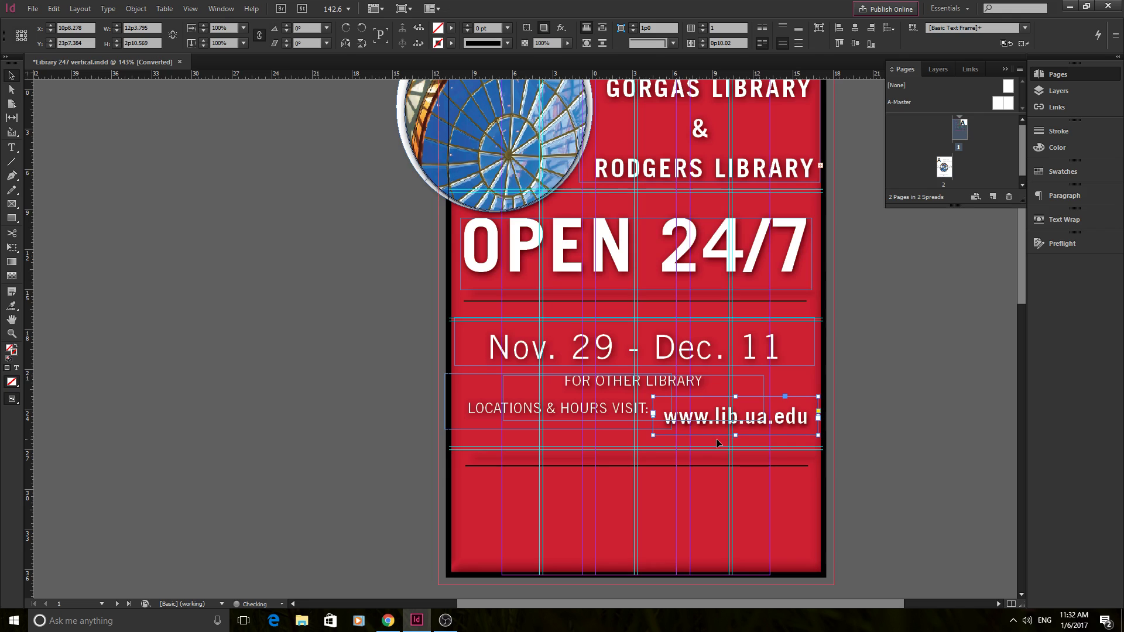
{"action": "left_click", "coordinate": [664, 466]}
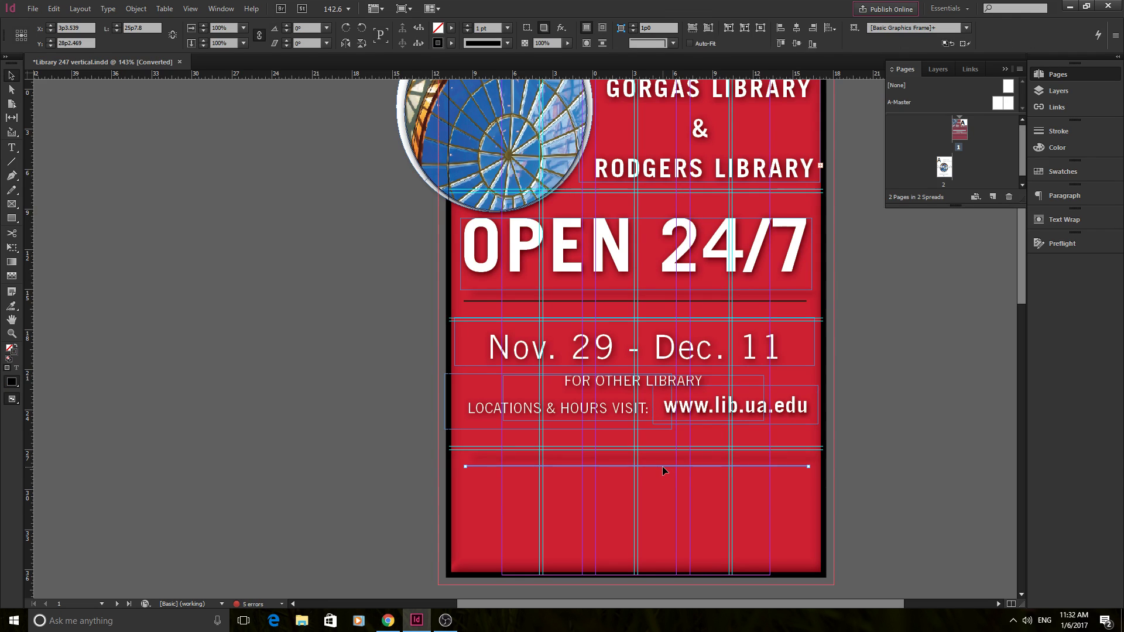
{"action": "key", "text": "shift+Up"}
{"action": "key", "text": "shift+Up"}
{"action": "key", "text": "shift+Up"}
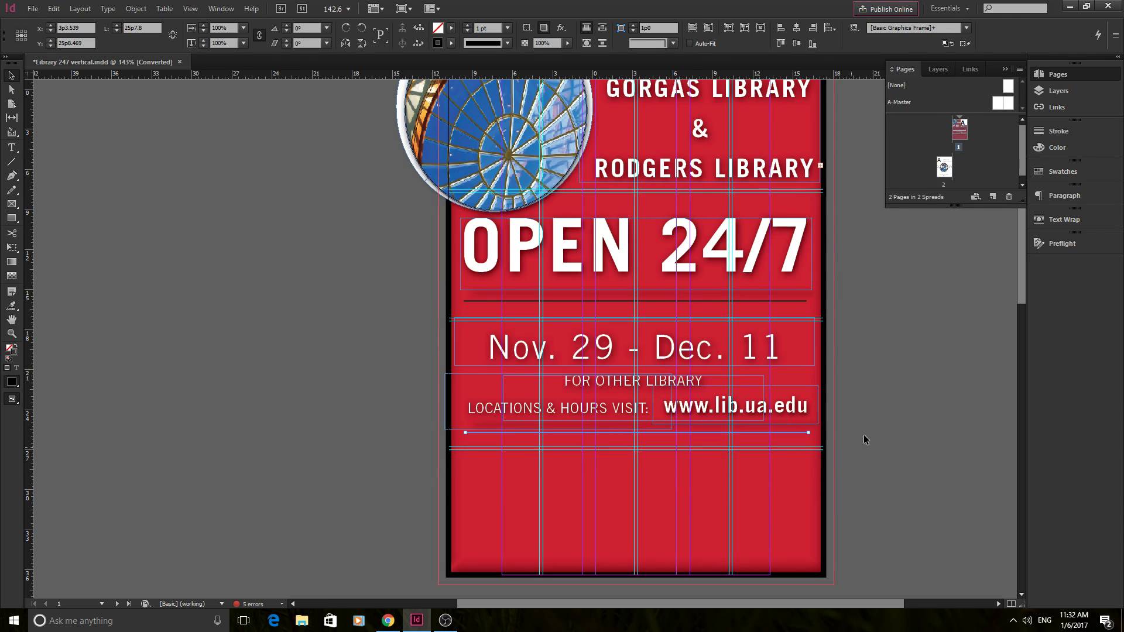
- Preview the poster without guides and nudge the Nov. 29 - Dec. 11 date up slightly
{"action": "left_click", "coordinate": [863, 433]}
{"action": "scroll", "coordinate": [858, 431], "scroll_direction": "up", "scroll_amount": 2}
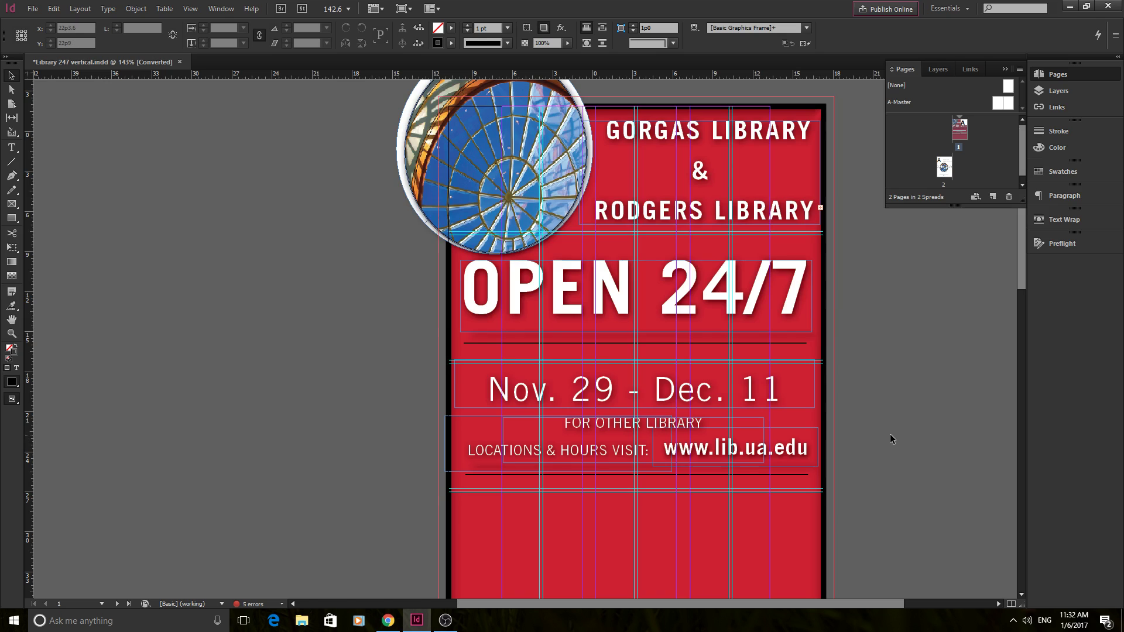
{"action": "key", "text": "w"}
{"action": "scroll", "coordinate": [858, 415], "scroll_direction": "down", "scroll_amount": 2}
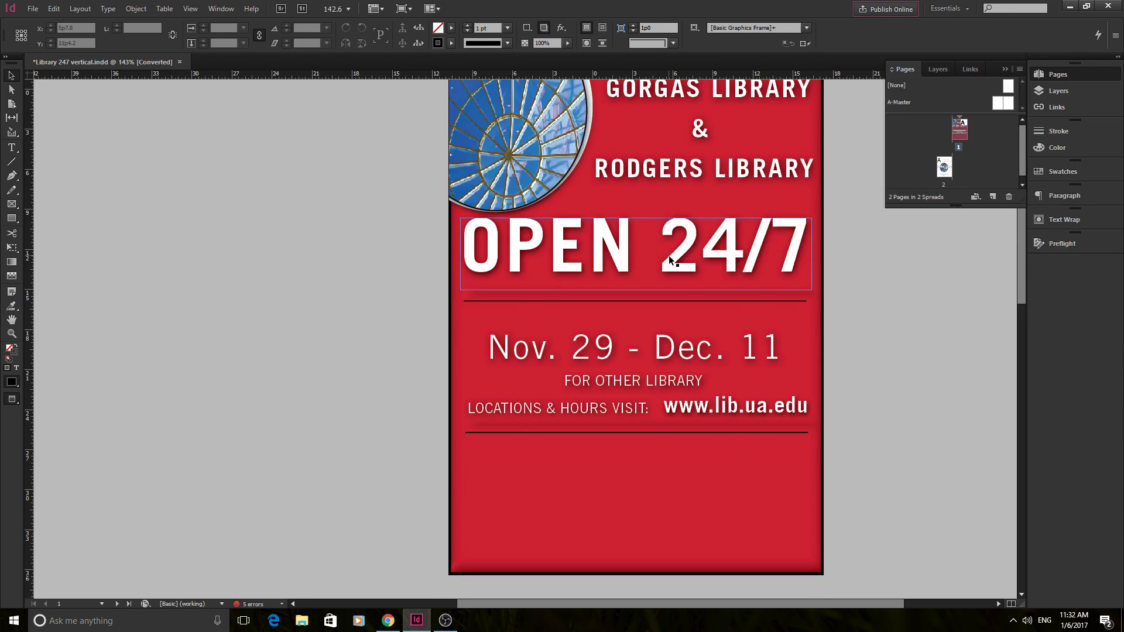
{"action": "scroll", "coordinate": [669, 316], "scroll_direction": "up", "scroll_amount": 2}
{"action": "left_click", "coordinate": [669, 372]}
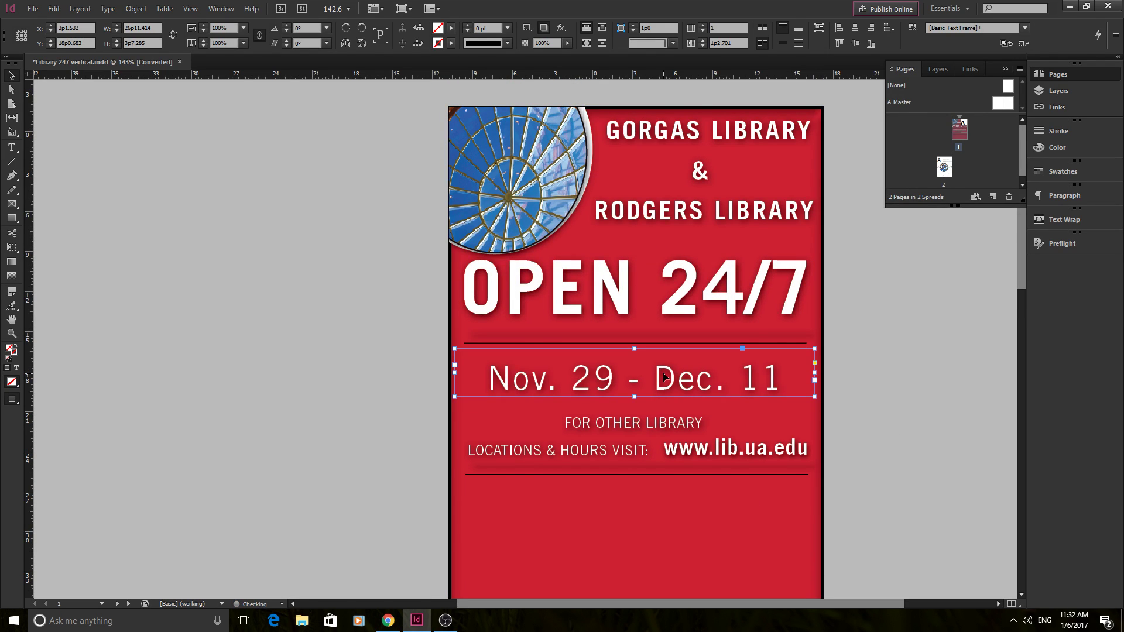
- Nudge the FOR OTHER LIBRARY text up to space it between the date and the locations line, and deselect it
{"action": "left_click", "coordinate": [651, 422]}
{"action": "key", "text": "w"}
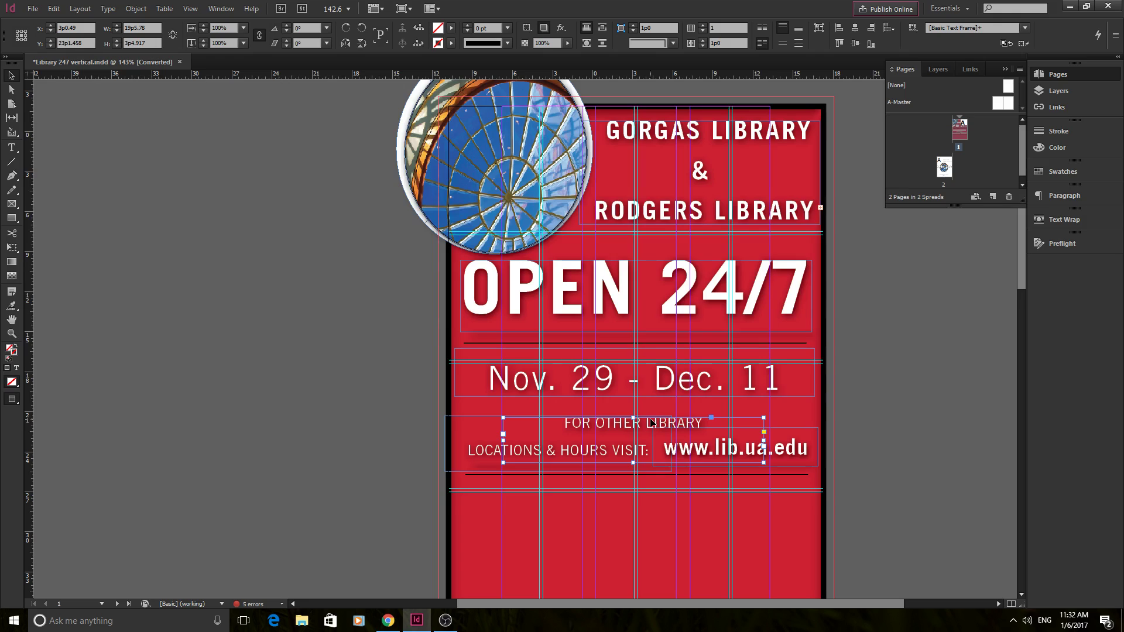
{"action": "key", "text": "w"}
{"action": "key", "text": "shift+Up"}
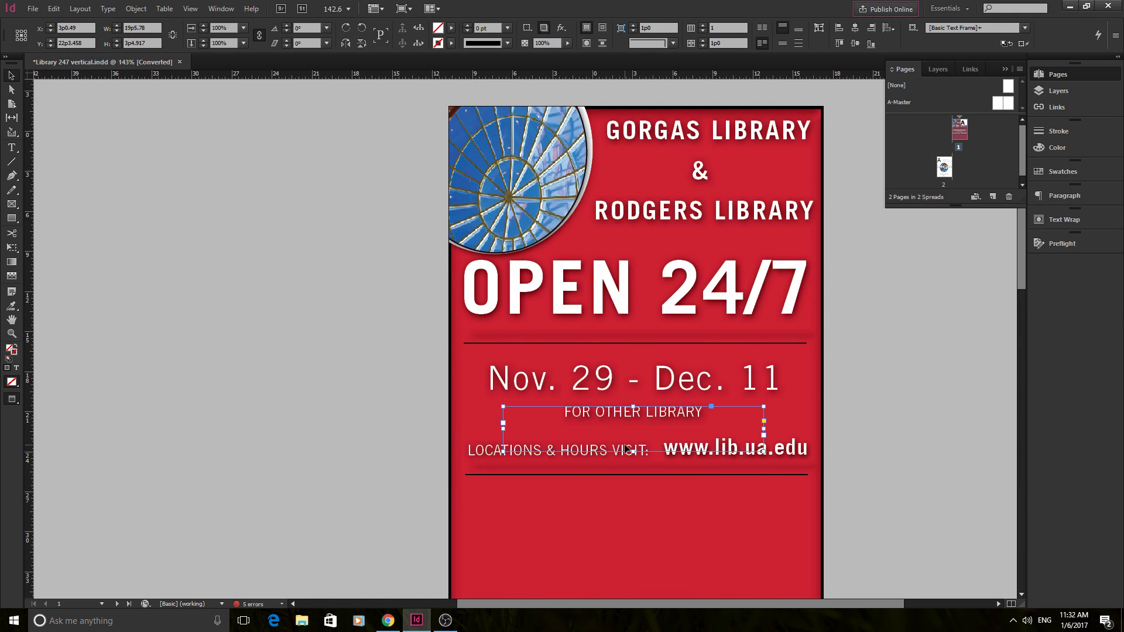
{"action": "left_click", "coordinate": [431, 367]}
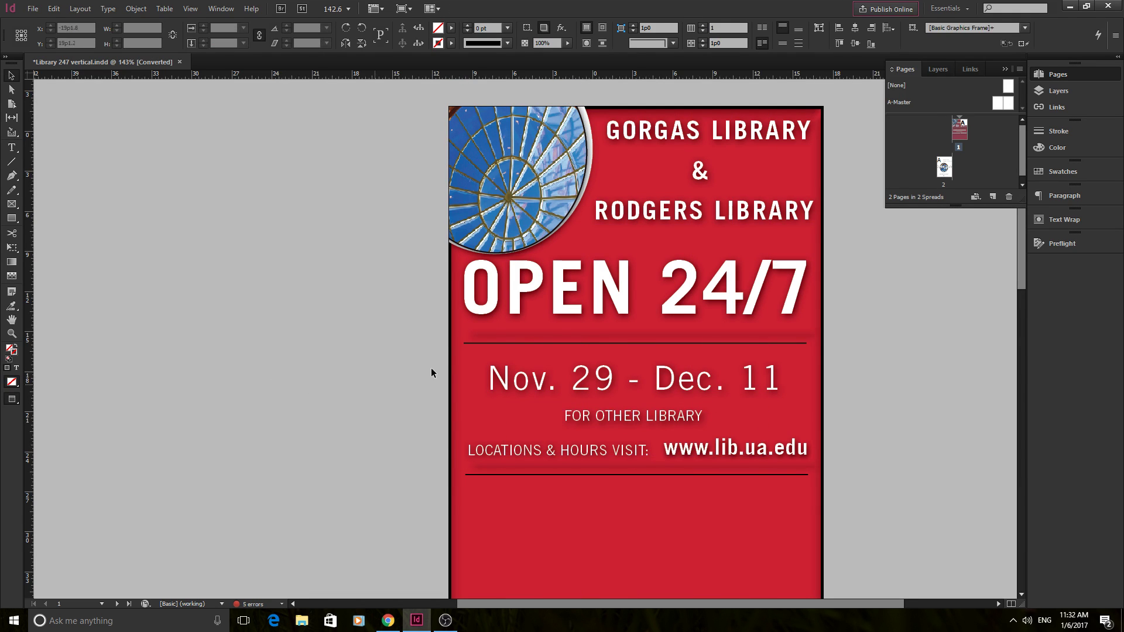
{"action": "scroll", "coordinate": [537, 356], "scroll_direction": "down", "scroll_amount": 2}
{"action": "scroll", "coordinate": [537, 358], "scroll_direction": "up", "scroll_amount": 2}
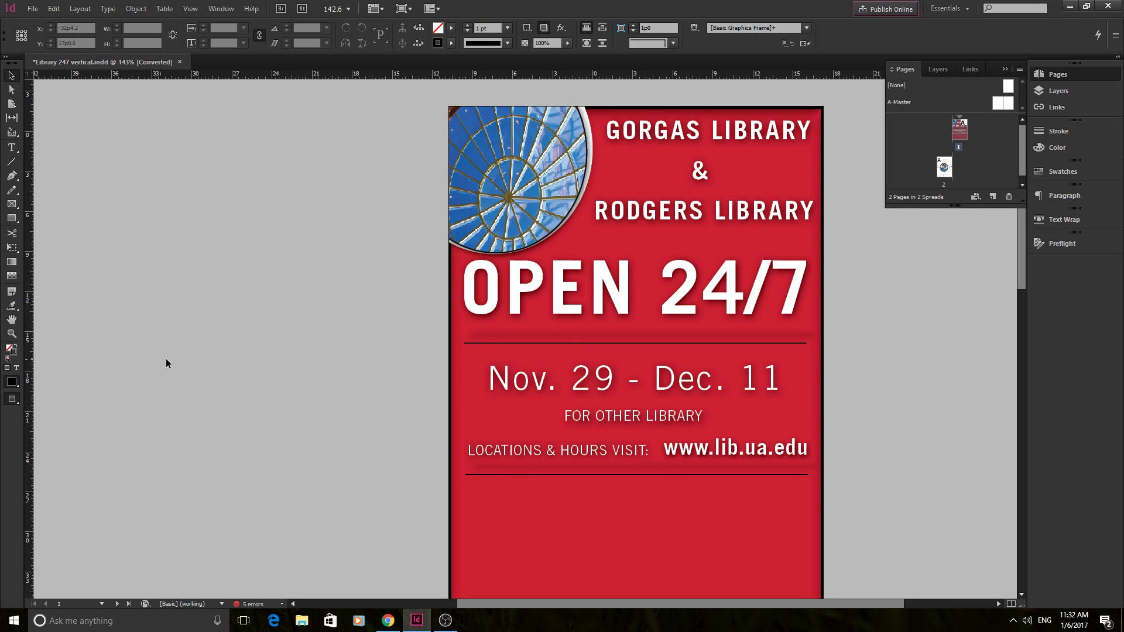
- Show the guides again and add a horizontal ruler guide above OPEN 24/7 and a vertical one at that frame's left edge
{"action": "key", "text": "w"}
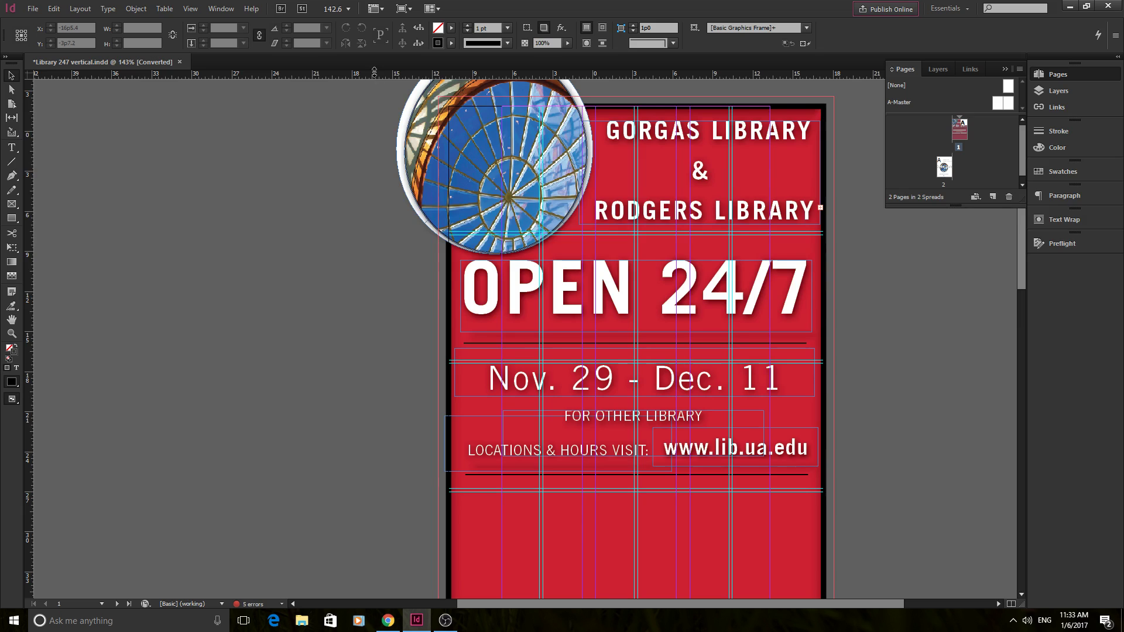
{"action": "left_click_drag", "start_coordinate": [374, 77], "coordinate": [375, 261]}
{"action": "left_click_drag", "start_coordinate": [28, 189], "coordinate": [459, 211]}
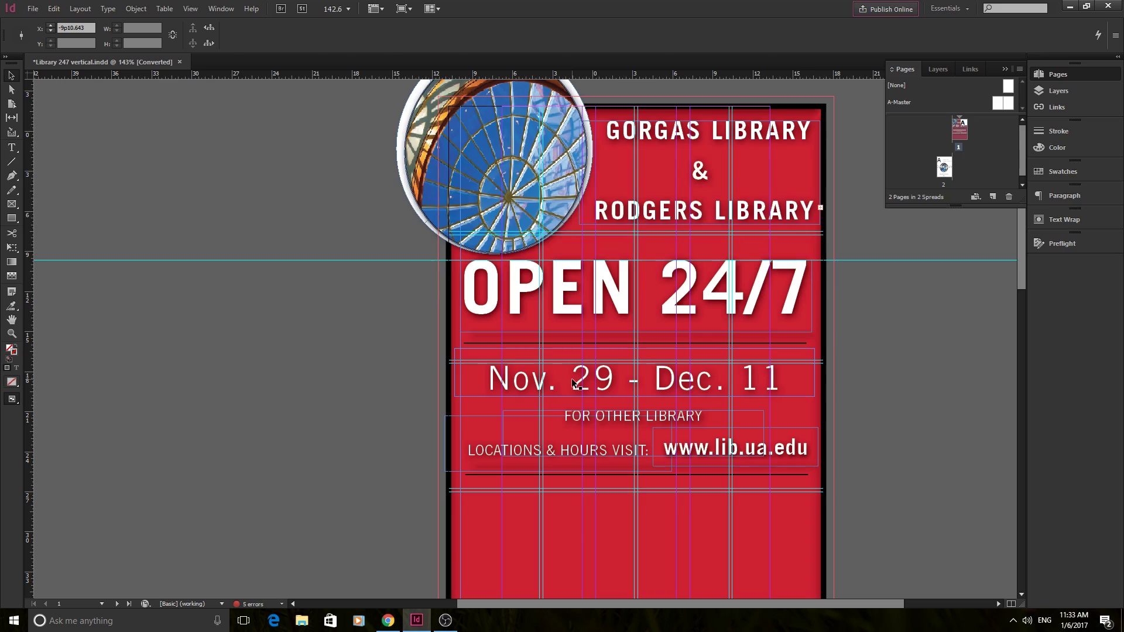
- Move the date text frame so its left edge snaps to the new vertical guide, and preview the poster without guides
{"action": "left_click_drag", "start_coordinate": [573, 380], "coordinate": [526, 378]}
{"action": "left_click_drag", "start_coordinate": [521, 381], "coordinate": [579, 381]}
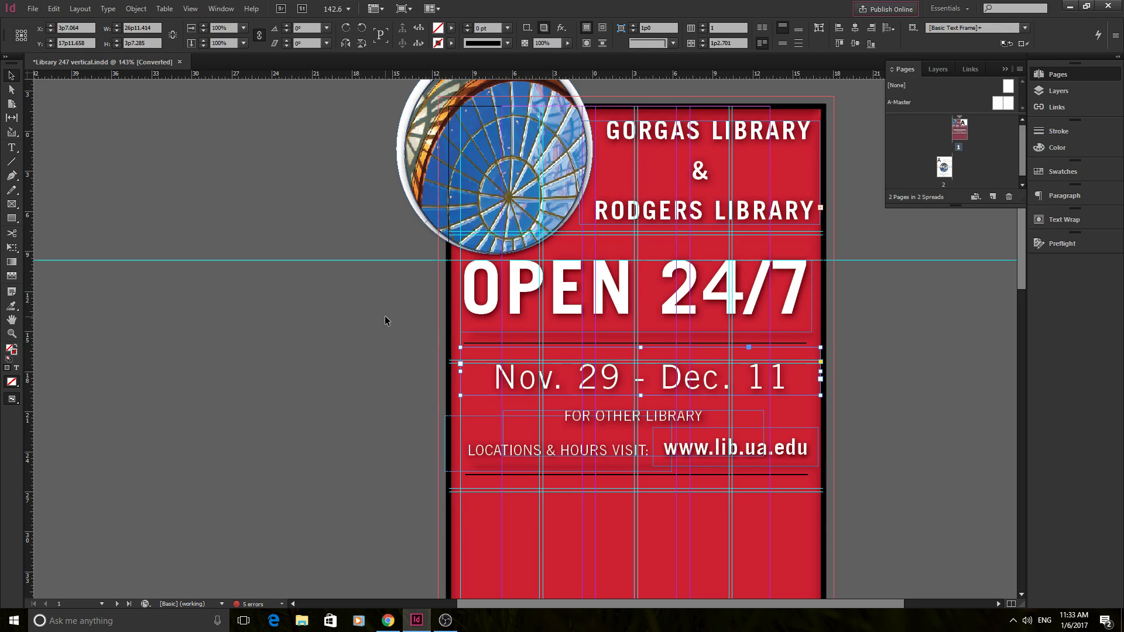
{"action": "scroll", "coordinate": [382, 319], "scroll_direction": "down", "scroll_amount": 15}
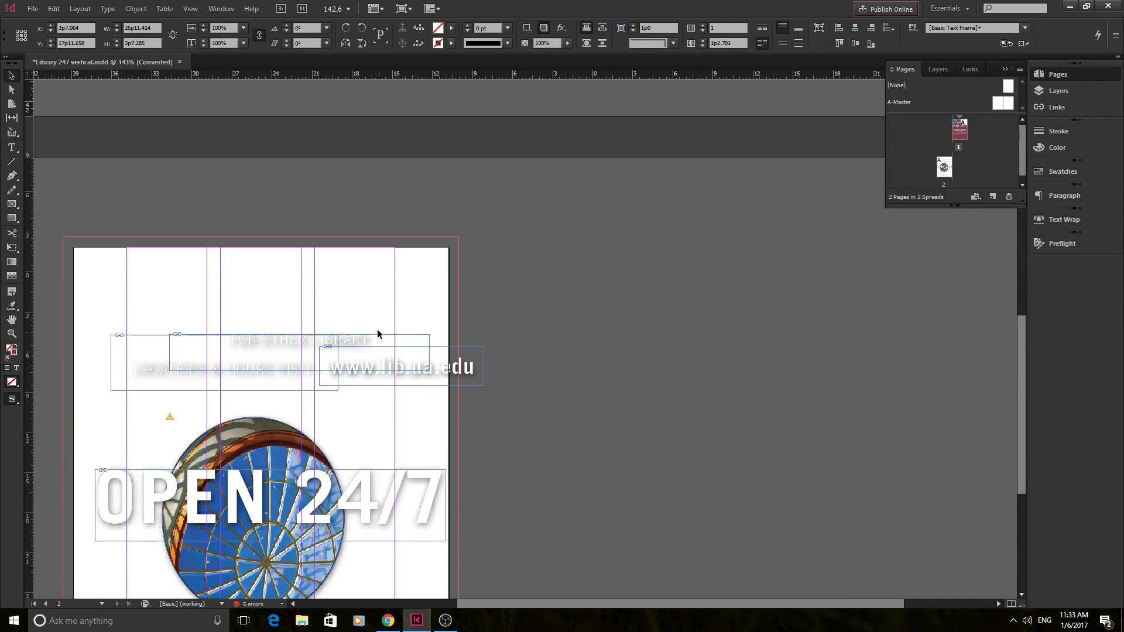
{"action": "scroll", "coordinate": [399, 357], "scroll_direction": "up", "scroll_amount": 15}
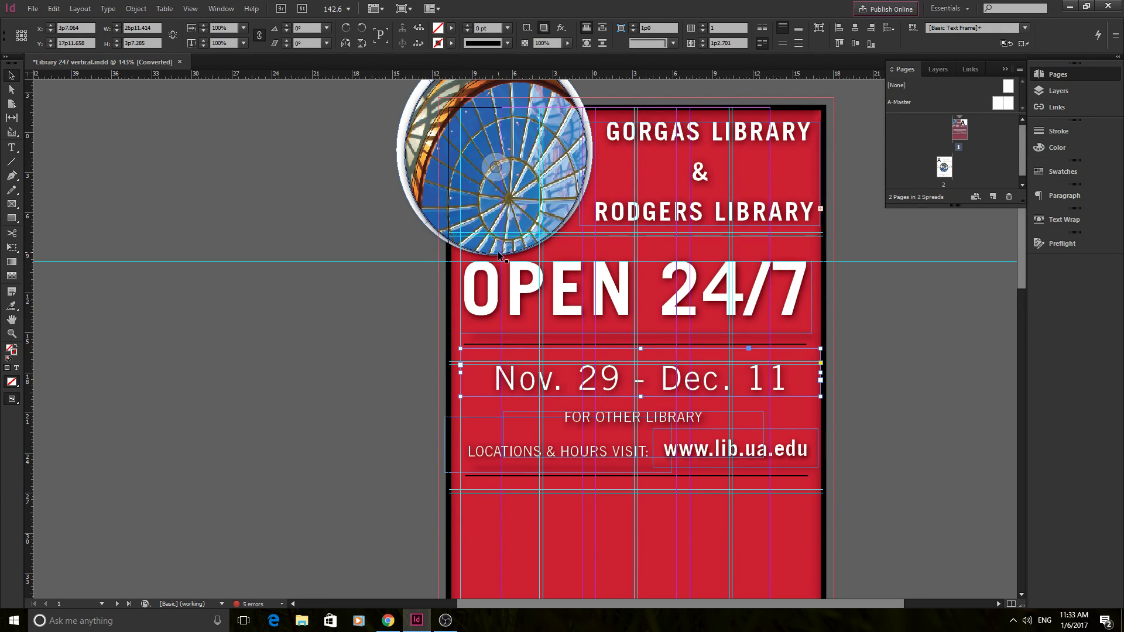
{"action": "key", "text": "w"}
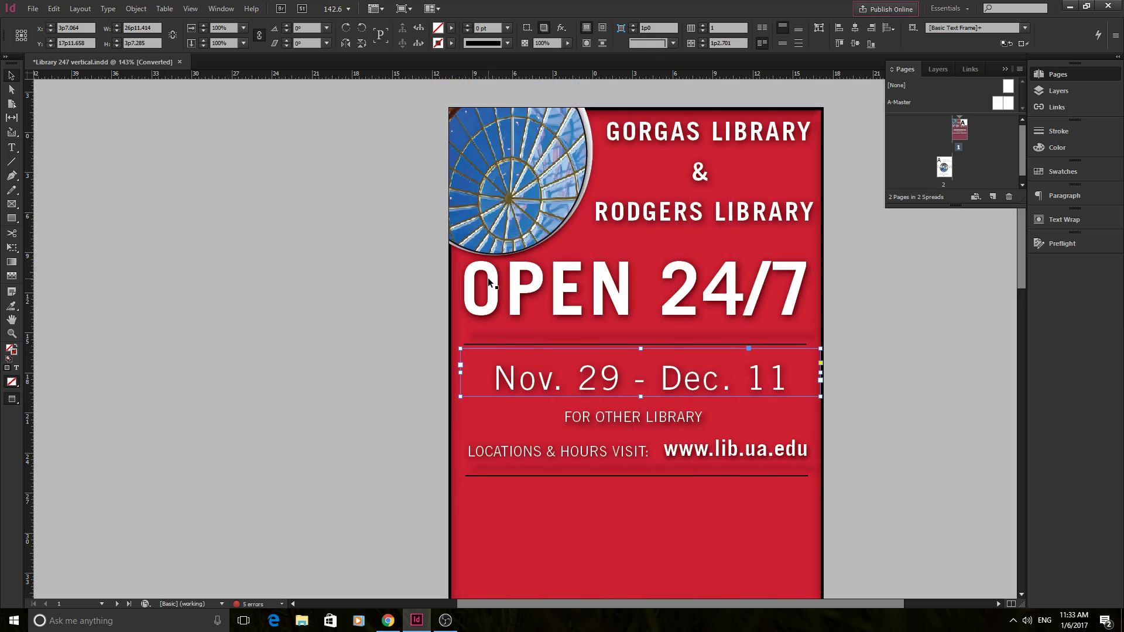
- Open Preflight and expand its text errors alongside the modified link errors
{"action": "left_click", "coordinate": [1057, 249]}
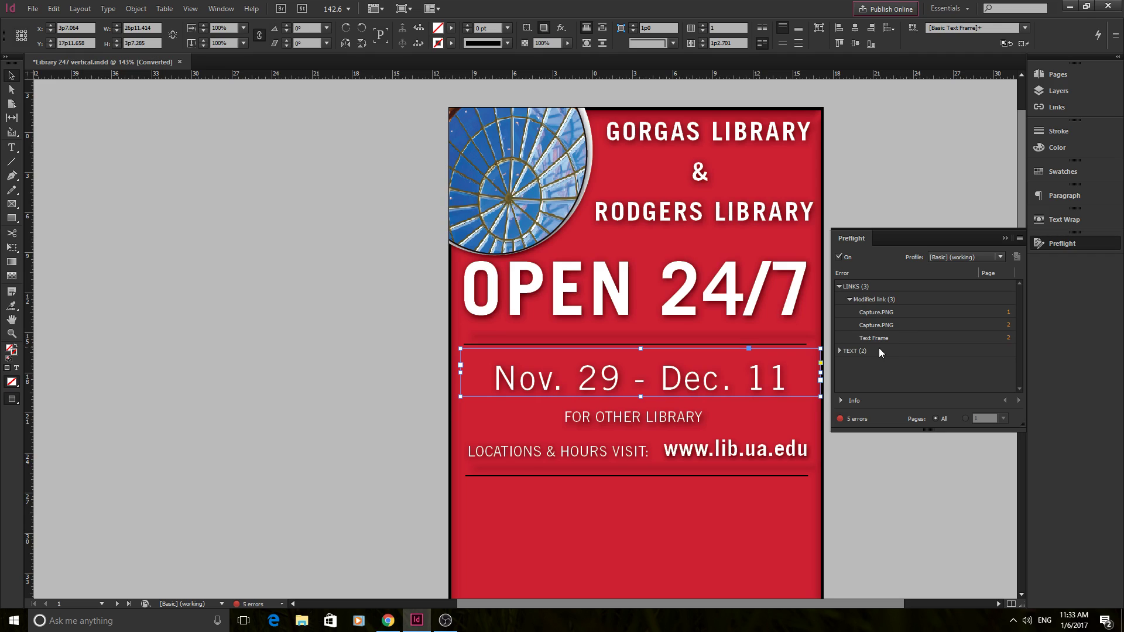
{"action": "left_click", "coordinate": [850, 352]}
{"action": "scroll", "coordinate": [772, 364], "scroll_direction": "down", "scroll_amount": 3}
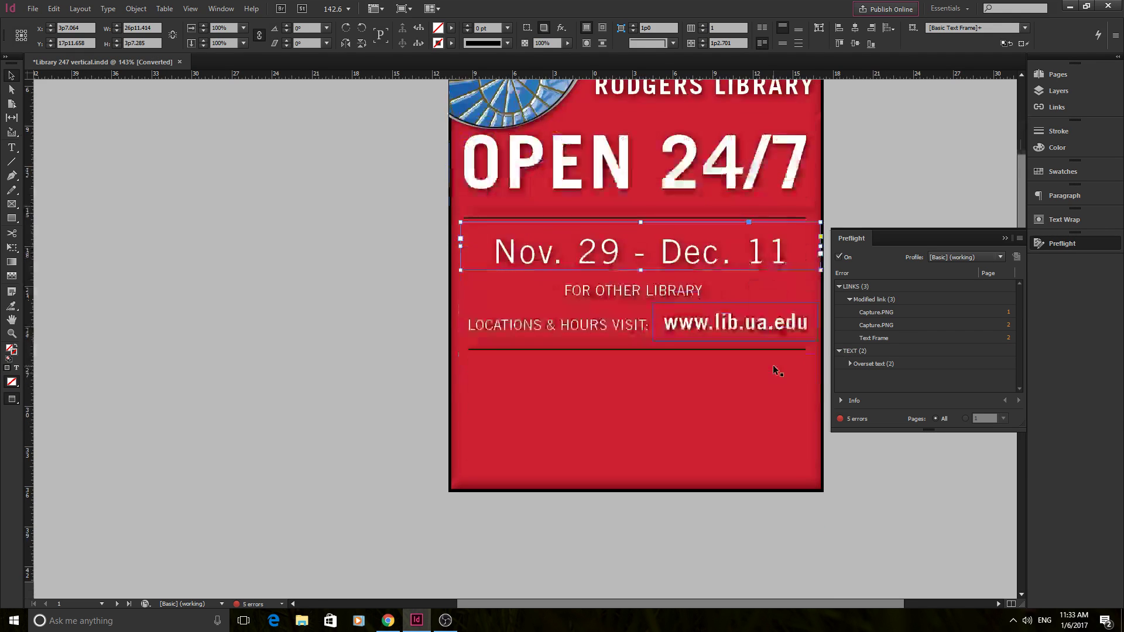
{"action": "scroll", "coordinate": [772, 366], "scroll_direction": "up", "scroll_amount": 3}
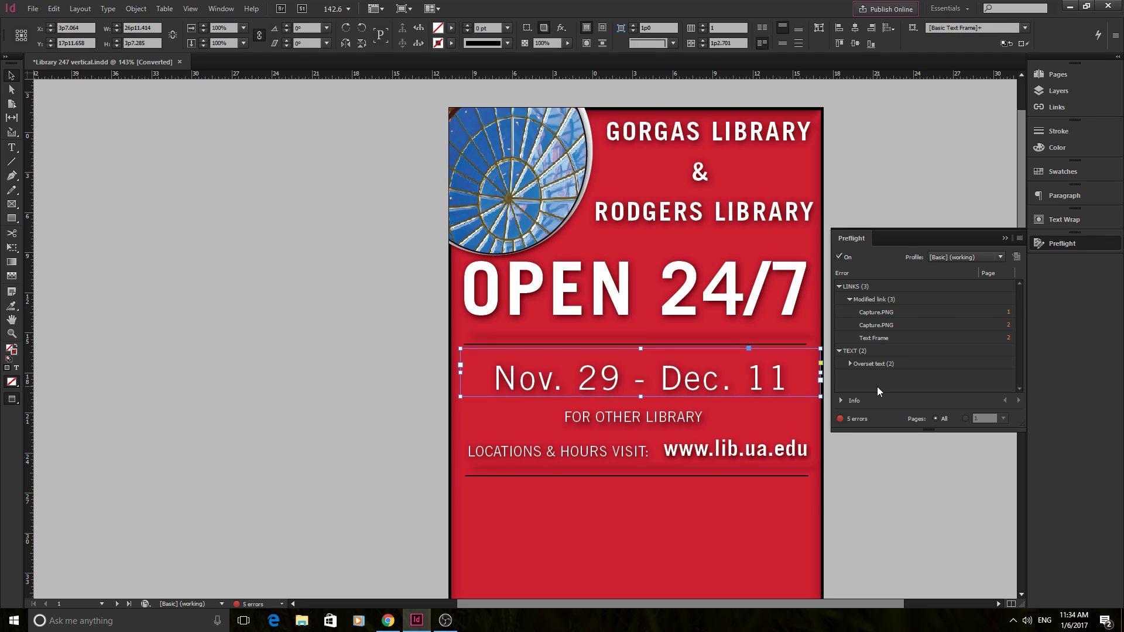
- Locate page 1's overset text frame through the Preflight errors and extend its bottom edge to a height of 8p11.1
{"action": "left_click", "coordinate": [849, 363]}
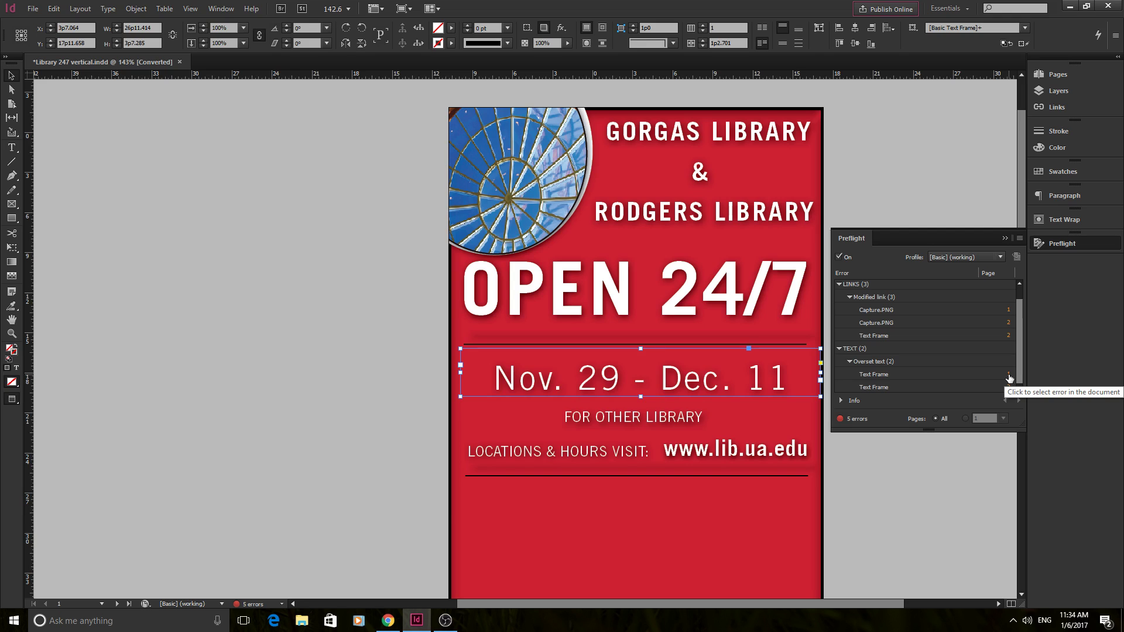
{"action": "left_click", "coordinate": [1009, 376]}
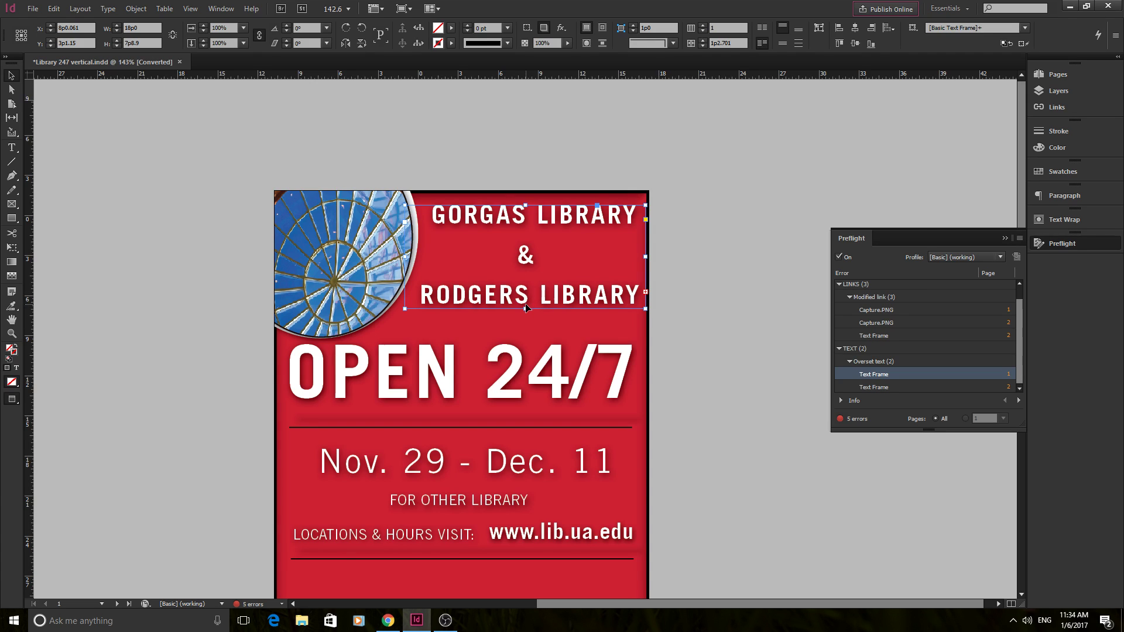
{"action": "left_click_drag", "start_coordinate": [526, 308], "coordinate": [529, 323]}
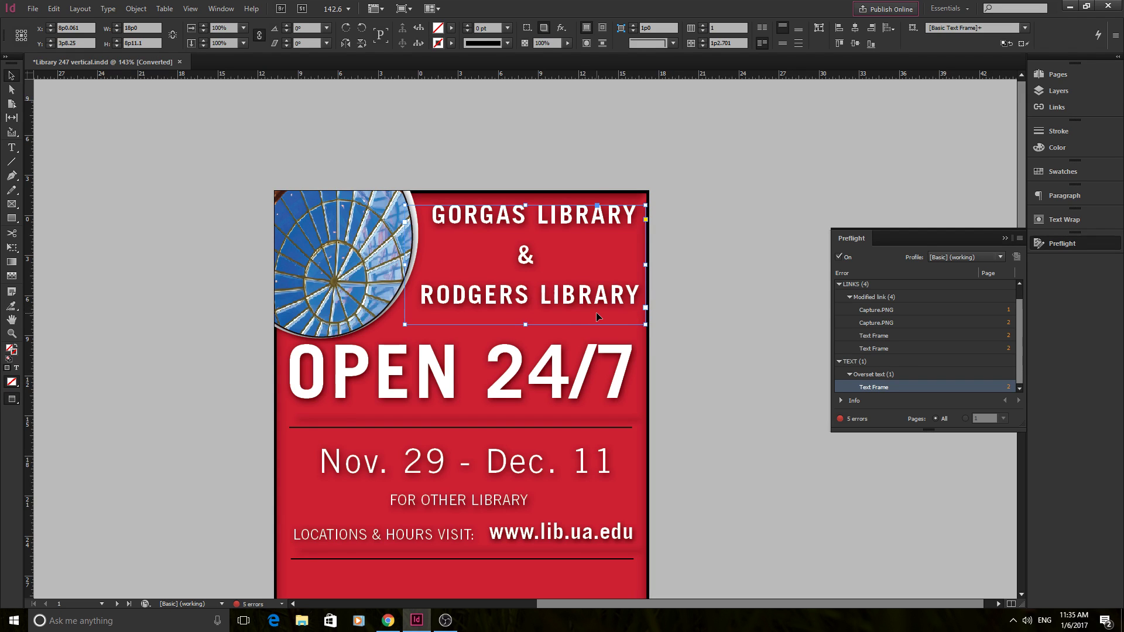
- Extend page 2's overset text frame to a height of 8p4.8 and thread its overflow into a new frame beside it
{"action": "scroll", "coordinate": [762, 379], "scroll_direction": "down", "scroll_amount": 5}
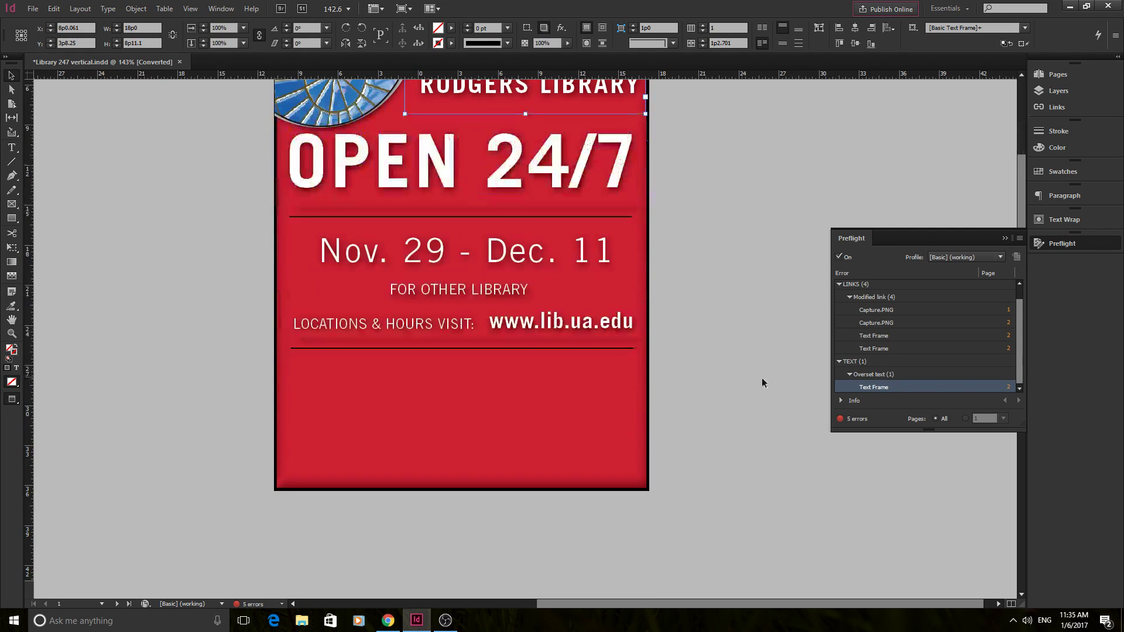
{"action": "left_click", "coordinate": [1008, 388]}
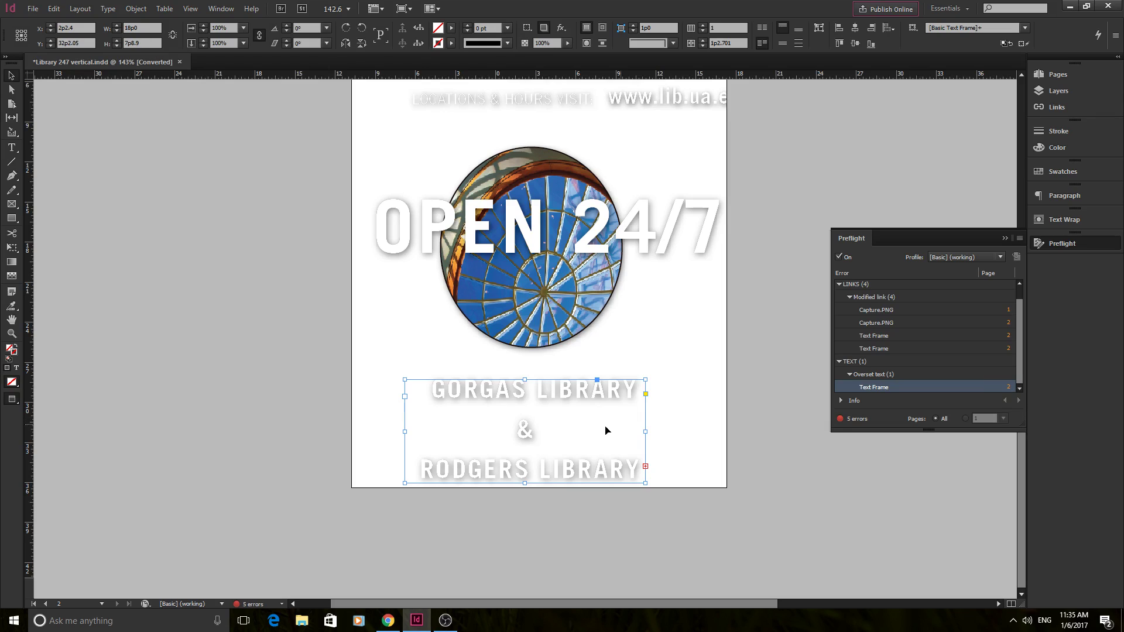
{"action": "left_click_drag", "start_coordinate": [524, 483], "coordinate": [525, 493]}
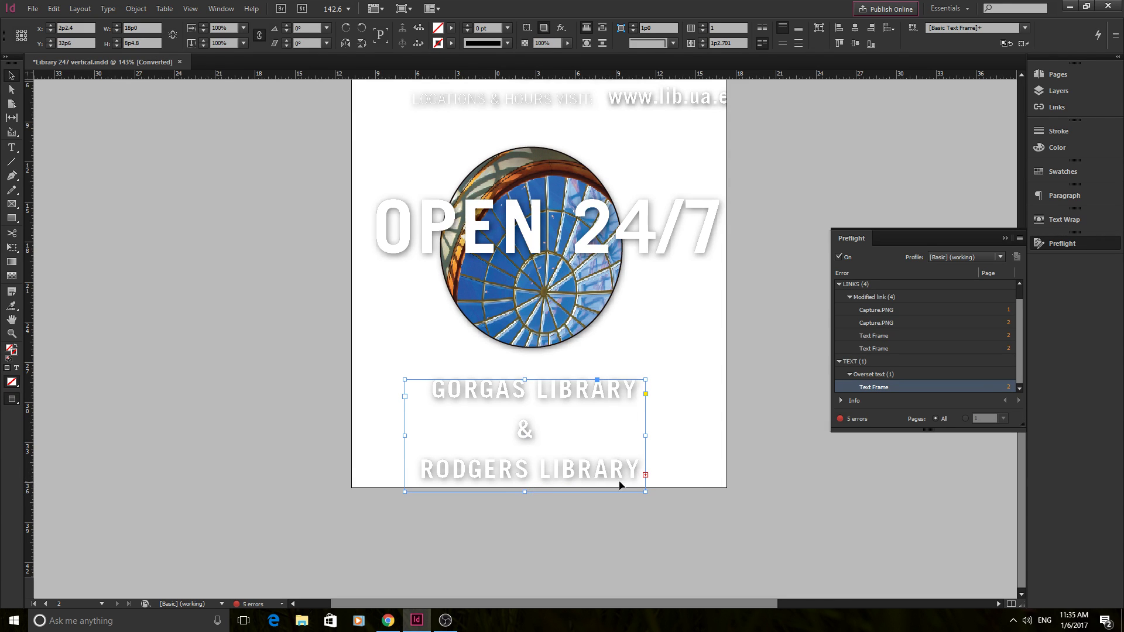
{"action": "left_click", "coordinate": [645, 475]}
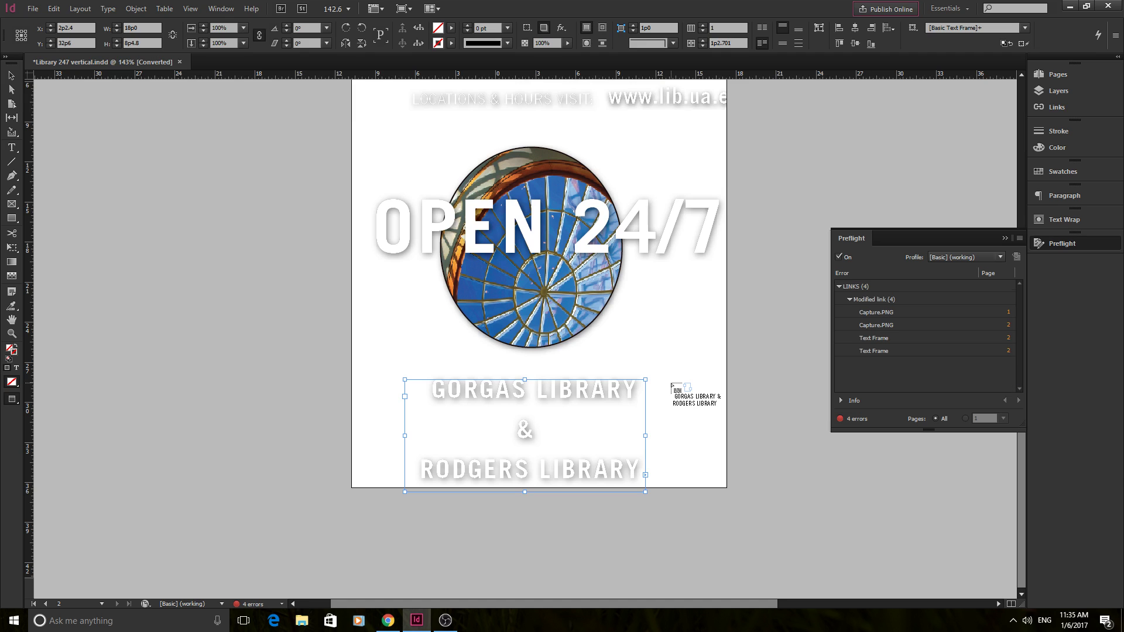
{"action": "left_click", "coordinate": [683, 349]}
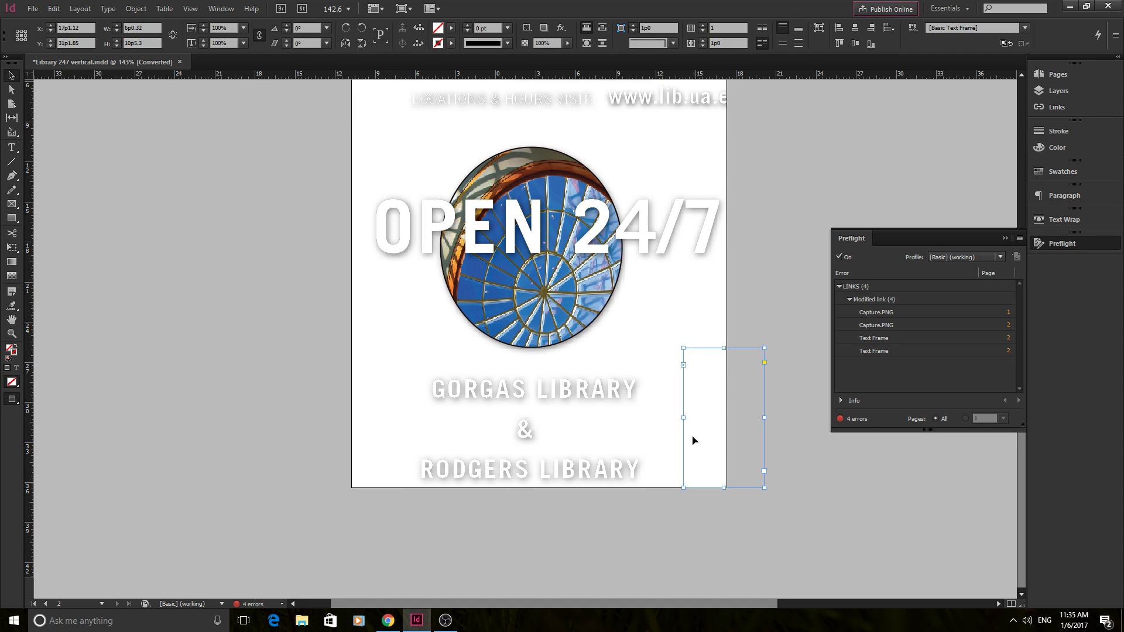
- Return to the page 1 poster, close the Preflight panel, and show the guides and frame edges again
{"action": "scroll", "coordinate": [767, 476], "scroll_direction": "up", "scroll_amount": 10}
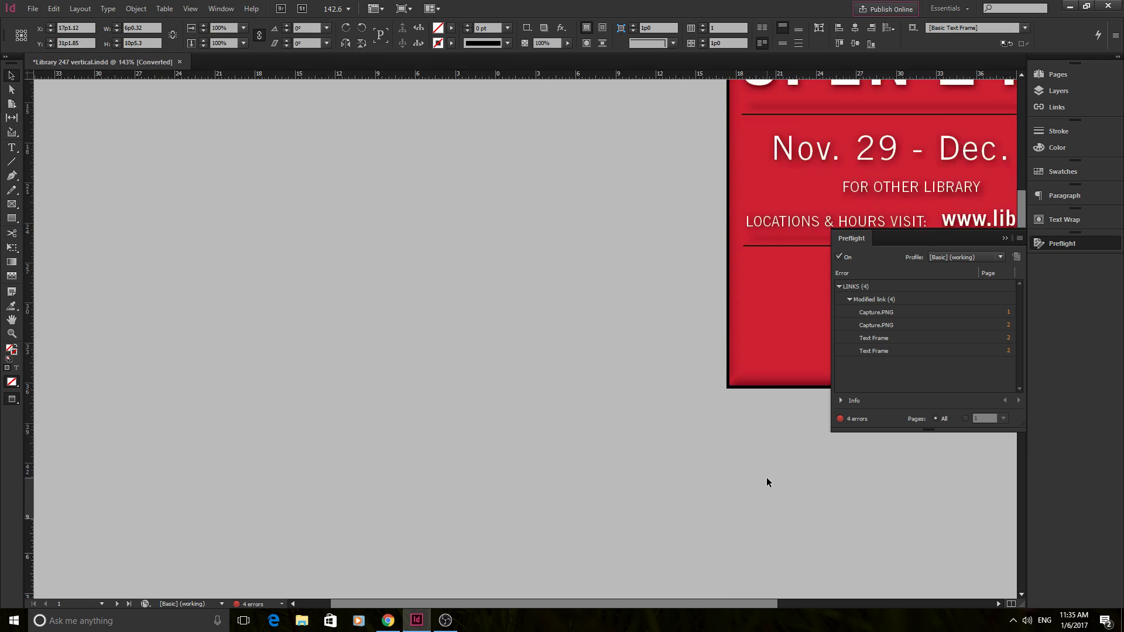
{"action": "left_click_drag", "start_coordinate": [750, 602], "coordinate": [843, 602]}
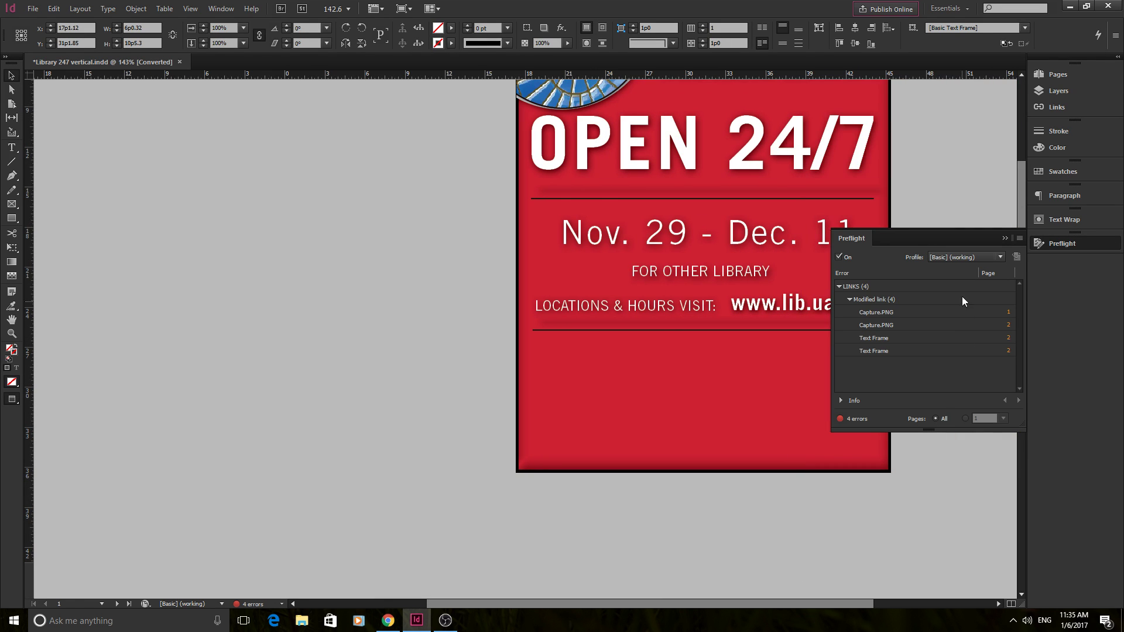
{"action": "left_click", "coordinate": [1005, 237]}
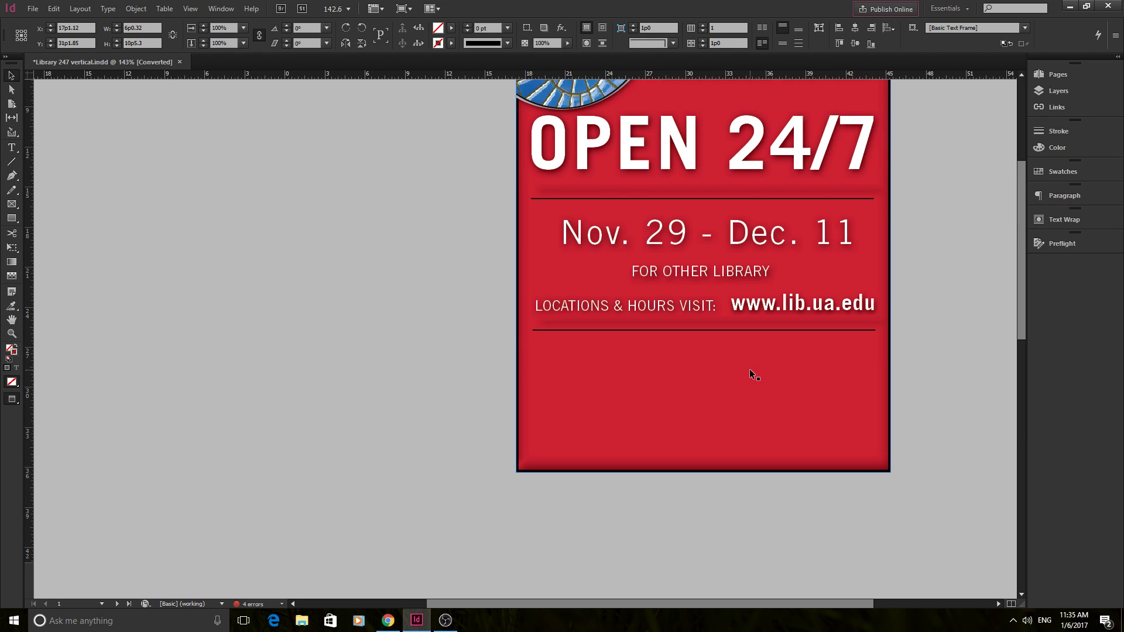
{"action": "scroll", "coordinate": [749, 374], "scroll_direction": "up", "scroll_amount": 3}
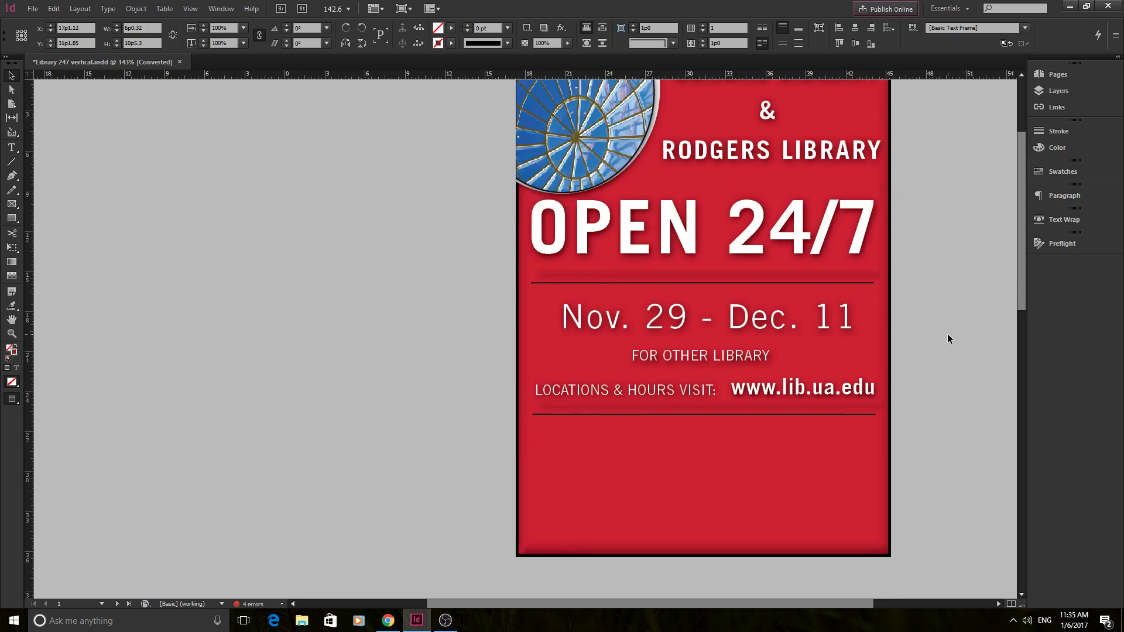
{"action": "scroll", "coordinate": [948, 338], "scroll_direction": "up", "scroll_amount": 2}
{"action": "key", "text": "w"}
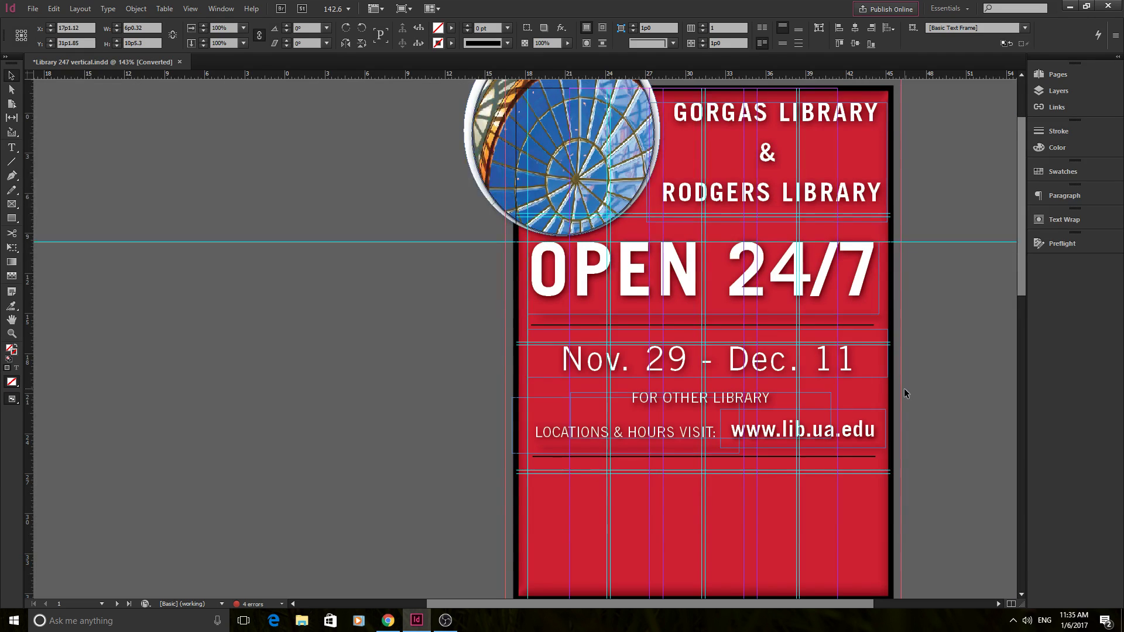
- Draw a rectangular placeholder frame about 12p7 by 7p6 in the left half of the empty area below the poster's lower rule
{"action": "scroll", "coordinate": [904, 388], "scroll_direction": "down", "scroll_amount": 2}
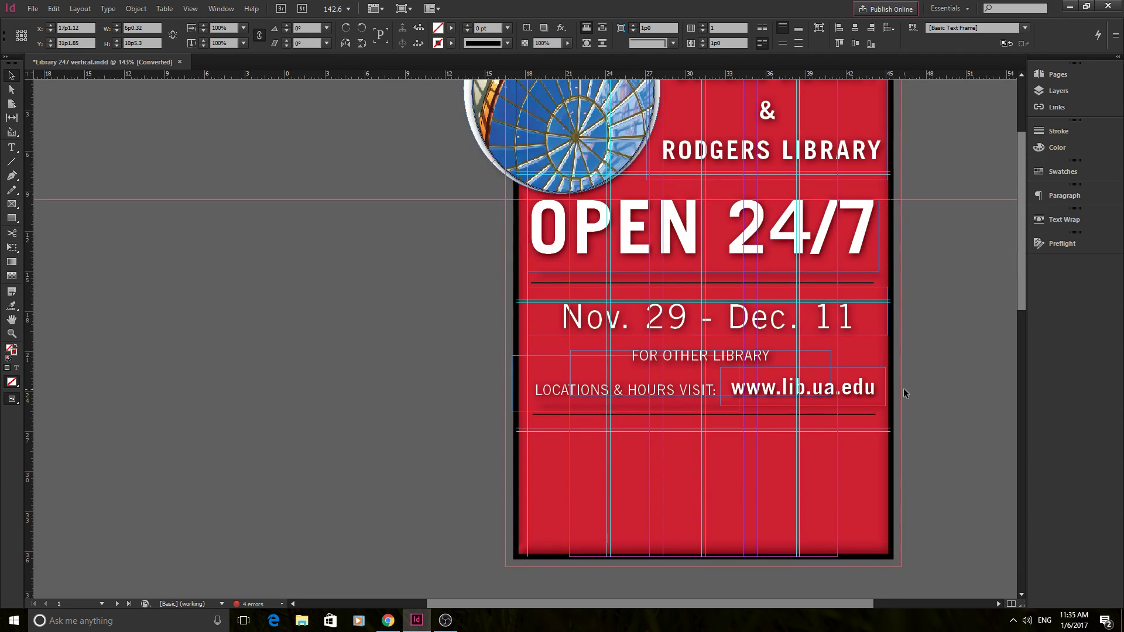
{"action": "left_click", "coordinate": [506, 390]}
{"action": "scroll", "coordinate": [507, 391], "scroll_direction": "up", "scroll_amount": 4}
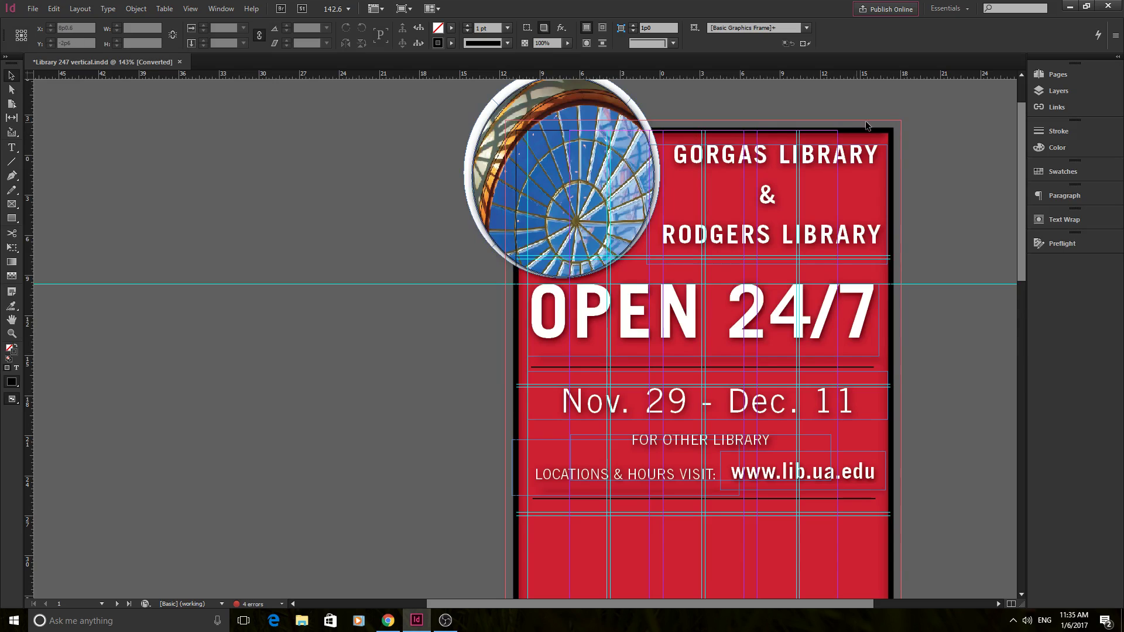
{"action": "scroll", "coordinate": [917, 276], "scroll_direction": "down", "scroll_amount": 8}
{"action": "scroll", "coordinate": [916, 286], "scroll_direction": "up", "scroll_amount": 2}
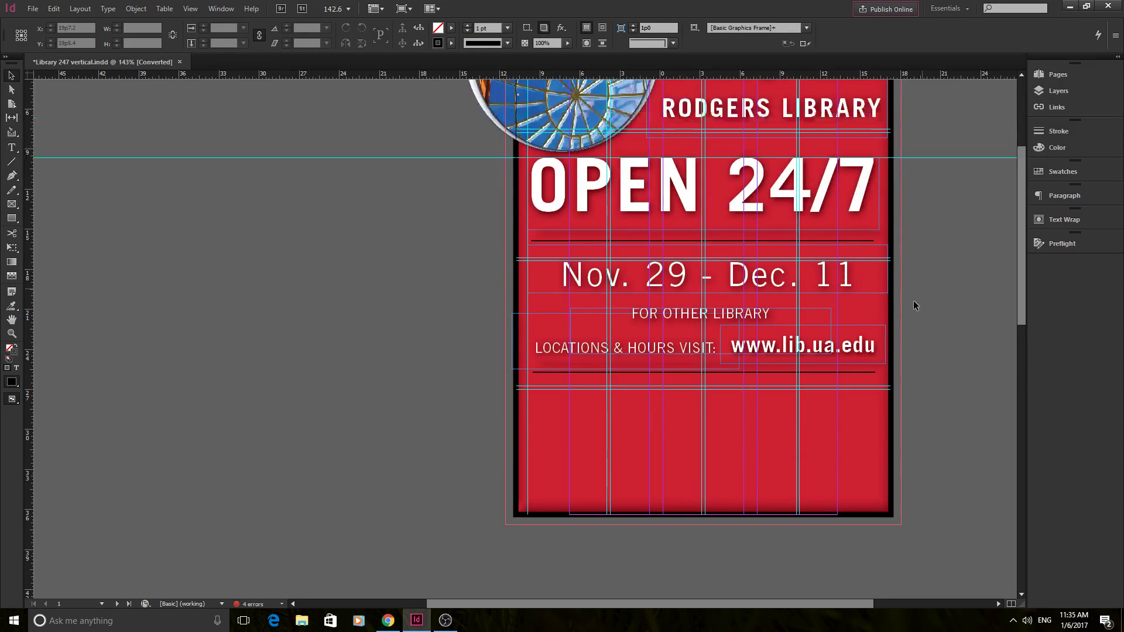
{"action": "left_click", "coordinate": [13, 204]}
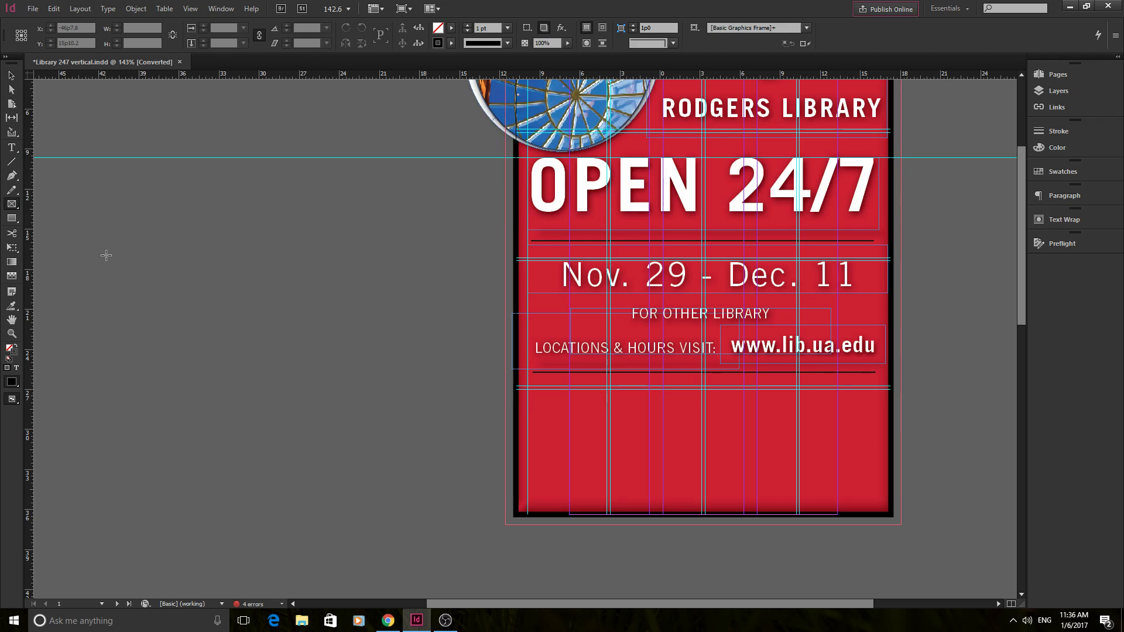
{"action": "mouse_move", "coordinate": [533, 399]}
{"action": "left_mouse_down"}
{"action": "mouse_move", "coordinate": [644, 482]}
{"action": "mouse_move", "coordinate": [717, 504]}
{"action": "mouse_move", "coordinate": [700, 499]}
{"action": "left_mouse_up"}
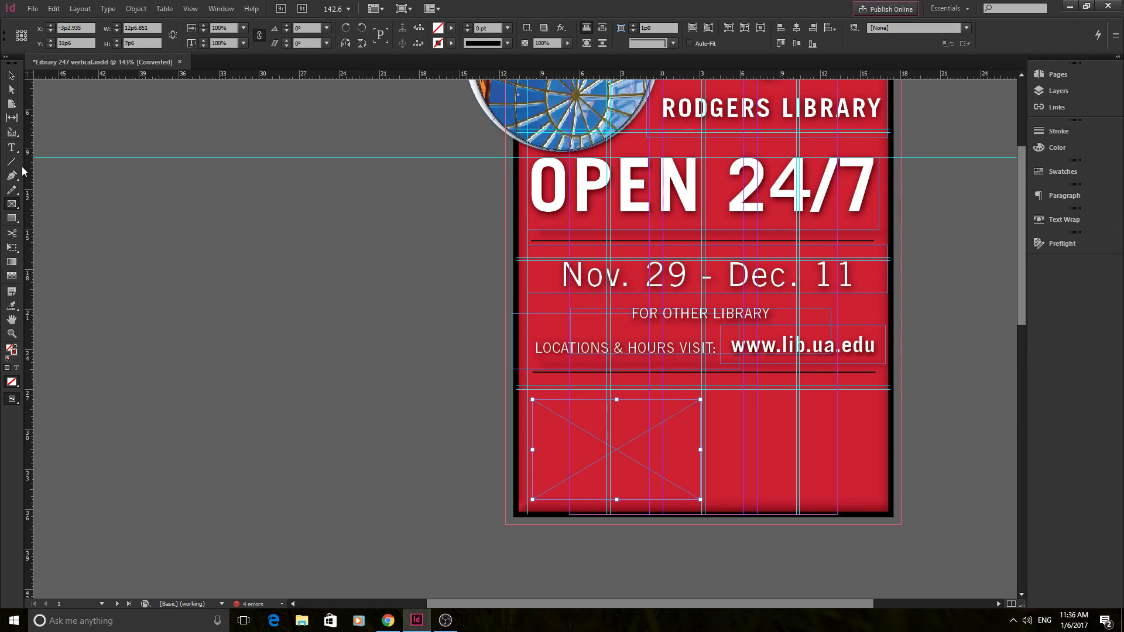
- Create a text frame about 11p5 by 7p10 on the pasteboard reading SOME TEXT, and move it onto the placeholder frame's upper-left corner
{"action": "left_click", "coordinate": [11, 147]}
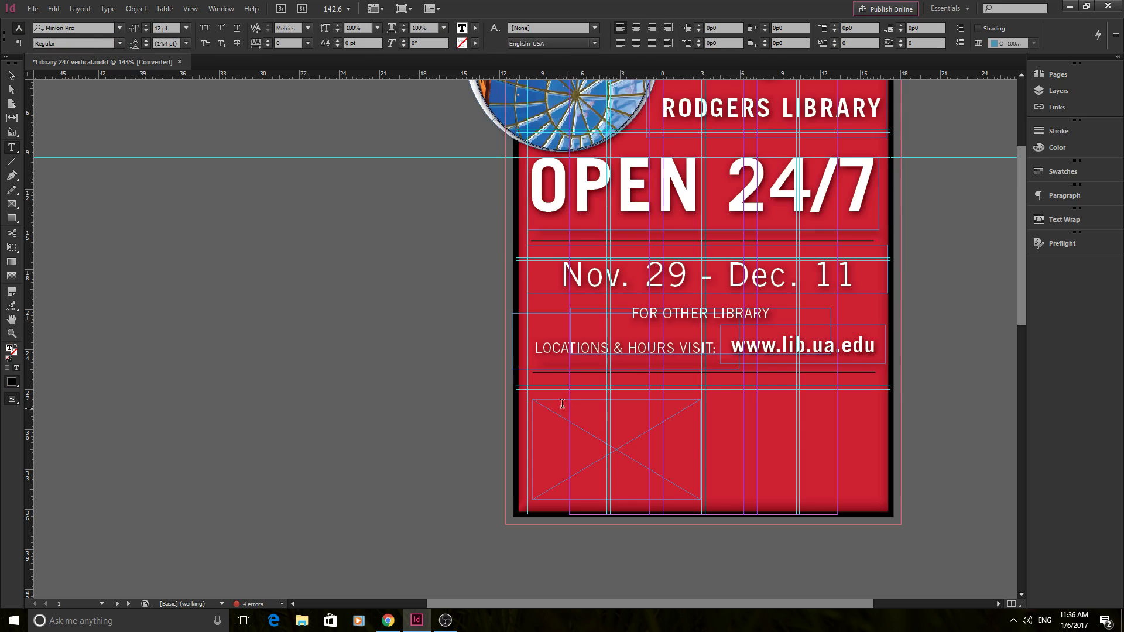
{"action": "scroll", "coordinate": [557, 402], "scroll_direction": "up", "scroll_amount": 3}
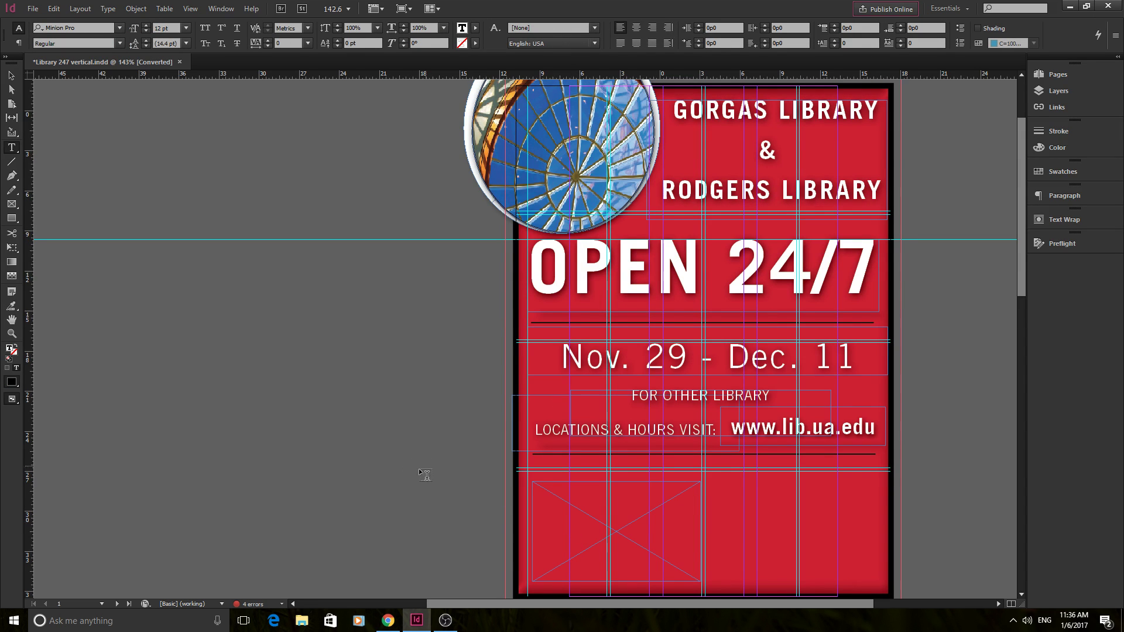
{"action": "scroll", "coordinate": [483, 190], "scroll_direction": "up", "scroll_amount": 2}
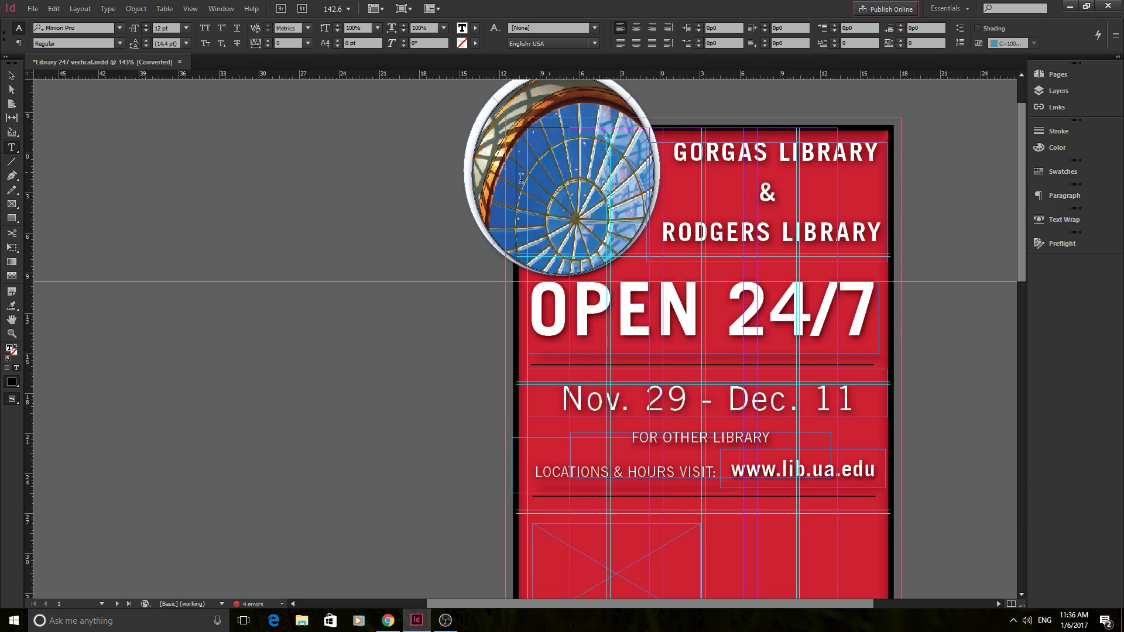
{"action": "scroll", "coordinate": [521, 179], "scroll_direction": "down", "scroll_amount": 4}
{"action": "left_click_drag", "start_coordinate": [301, 431], "coordinate": [452, 534]}
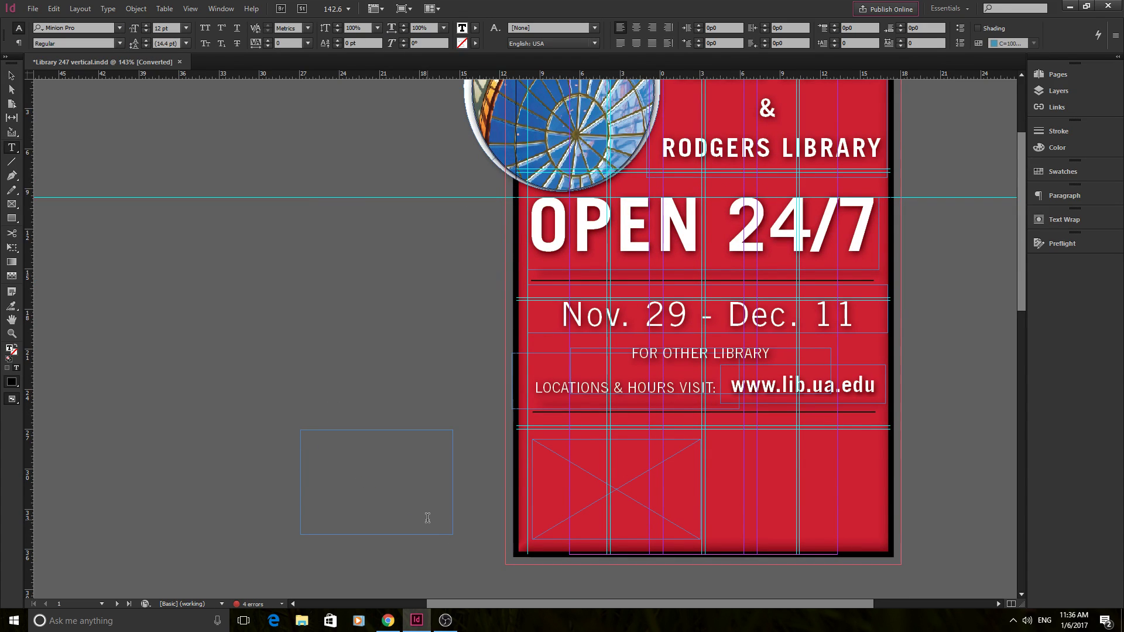
{"action": "type", "text": "SOME TEXT"}
{"action": "key", "text": "Escape"}
{"action": "left_click_drag", "start_coordinate": [340, 451], "coordinate": [573, 461]}
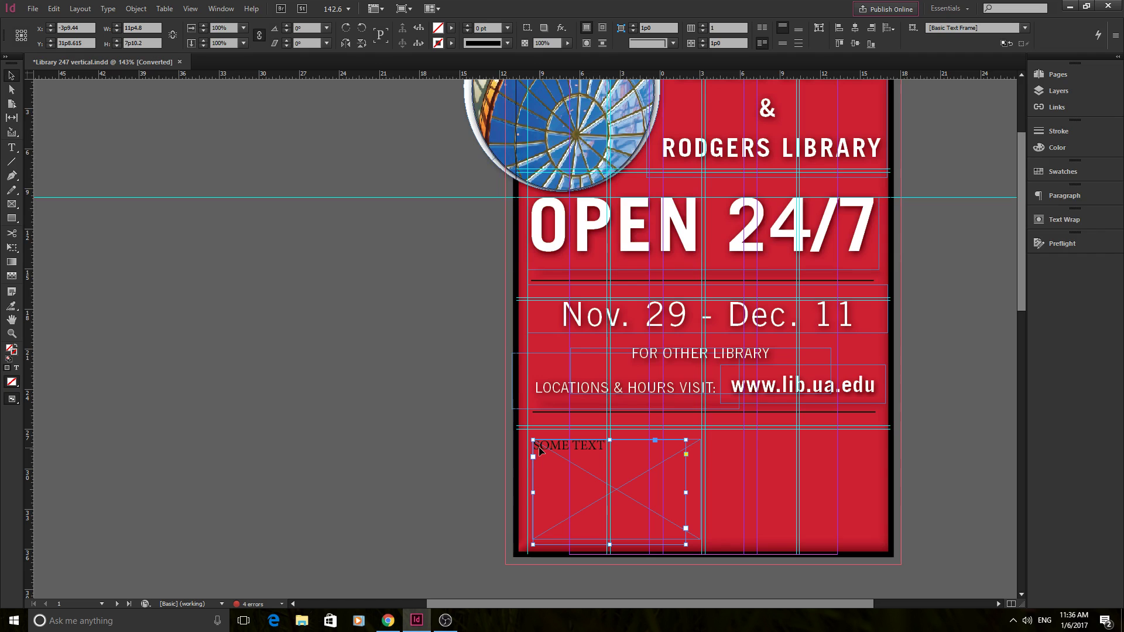
- Place the Word document "Remember to study for your exams.docx" from the Desktop, replacing the selected text frame's content
{"action": "left_click", "coordinate": [32, 8]}
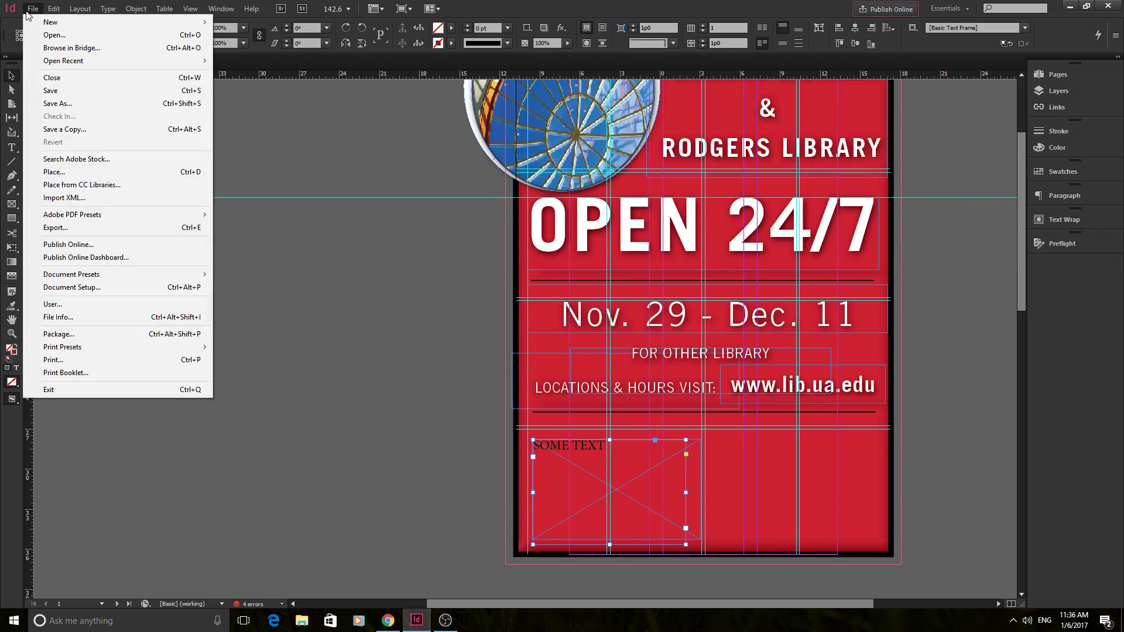
{"action": "left_click", "coordinate": [108, 177]}
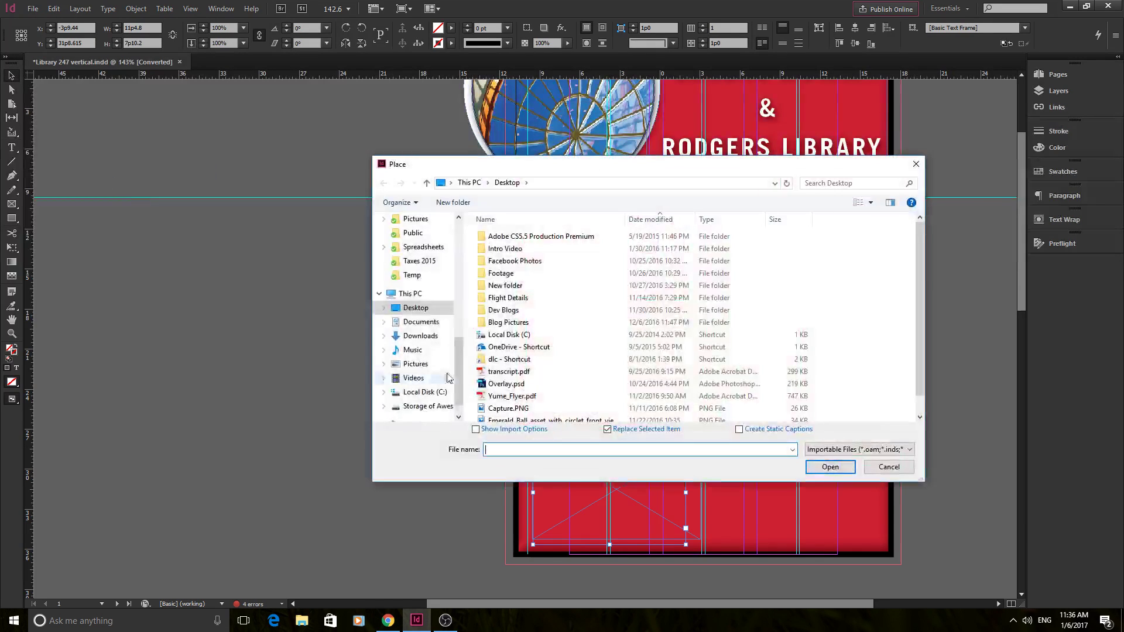
{"action": "mouse_move", "coordinate": [584, 161]}
{"action": "left_mouse_down"}
{"action": "mouse_move", "coordinate": [583, 568]}
{"action": "mouse_move", "coordinate": [582, 170]}
{"action": "left_mouse_up"}
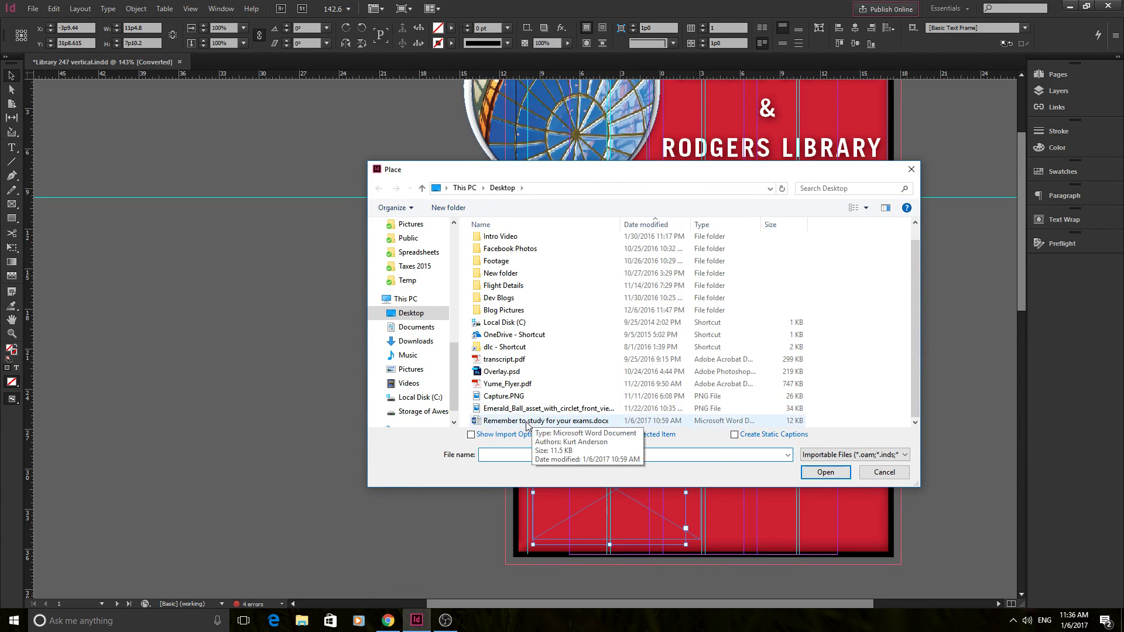
{"action": "left_click", "coordinate": [503, 420]}
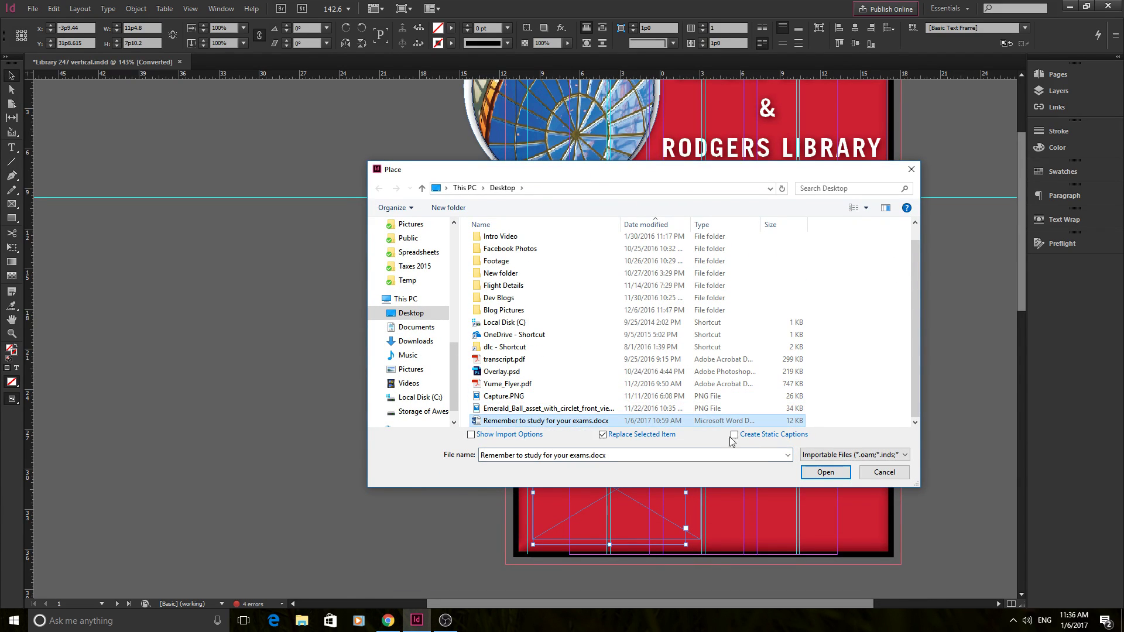
{"action": "left_click", "coordinate": [811, 476]}
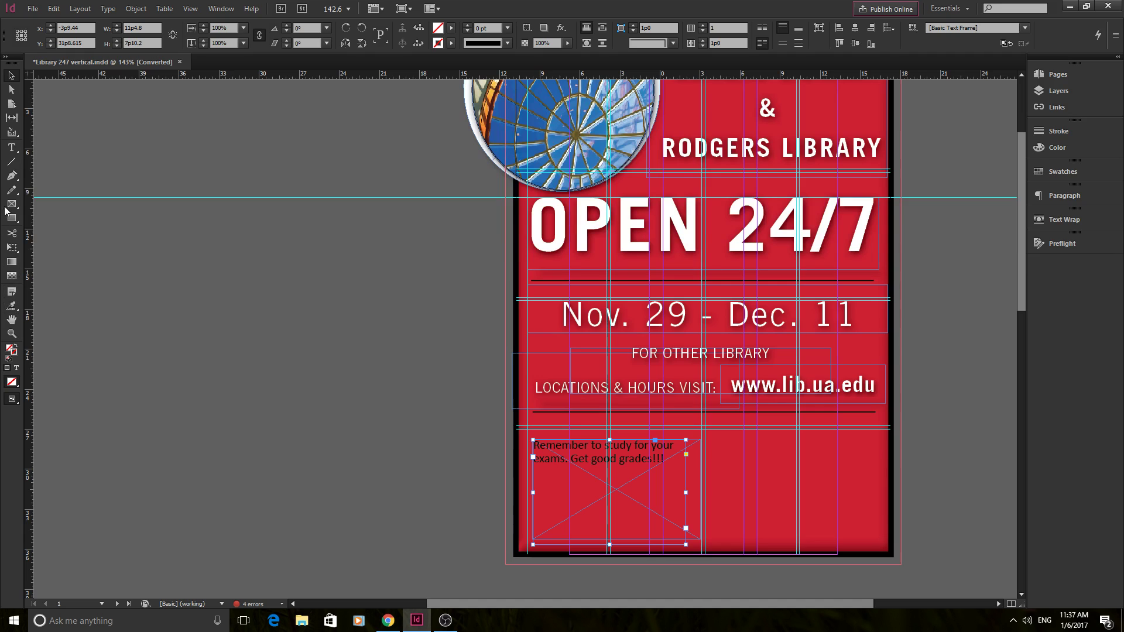
- Draw an empty text frame about 11p5 by 7p0 on the pasteboard and move it beside the placeholder on the poster's lower right
{"action": "left_click", "coordinate": [13, 147]}
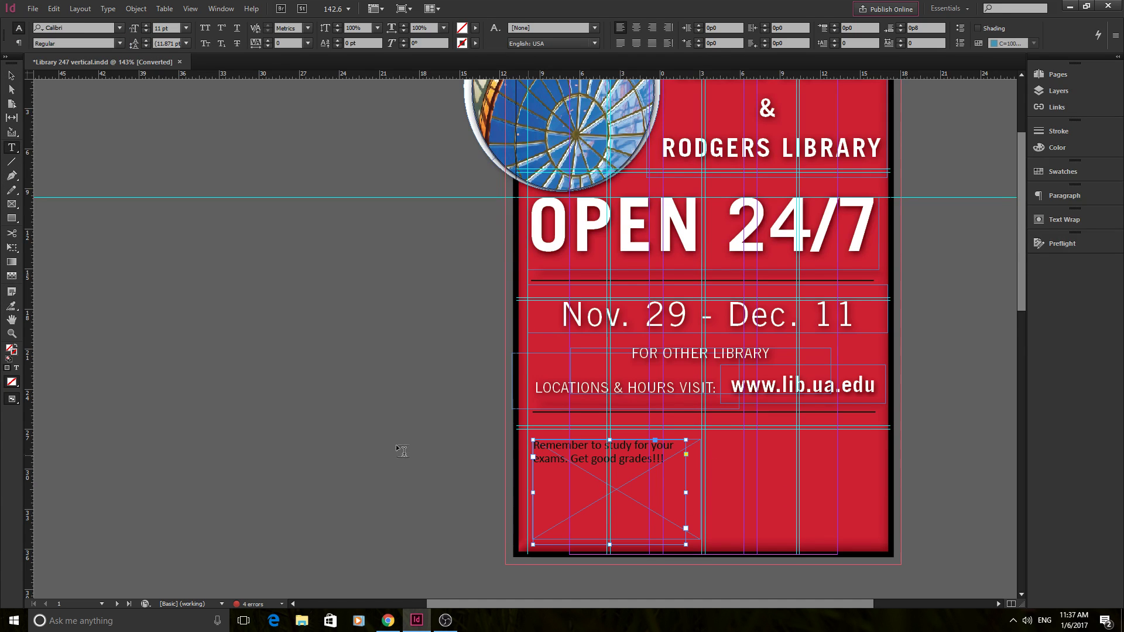
{"action": "left_click_drag", "start_coordinate": [334, 439], "coordinate": [486, 531]}
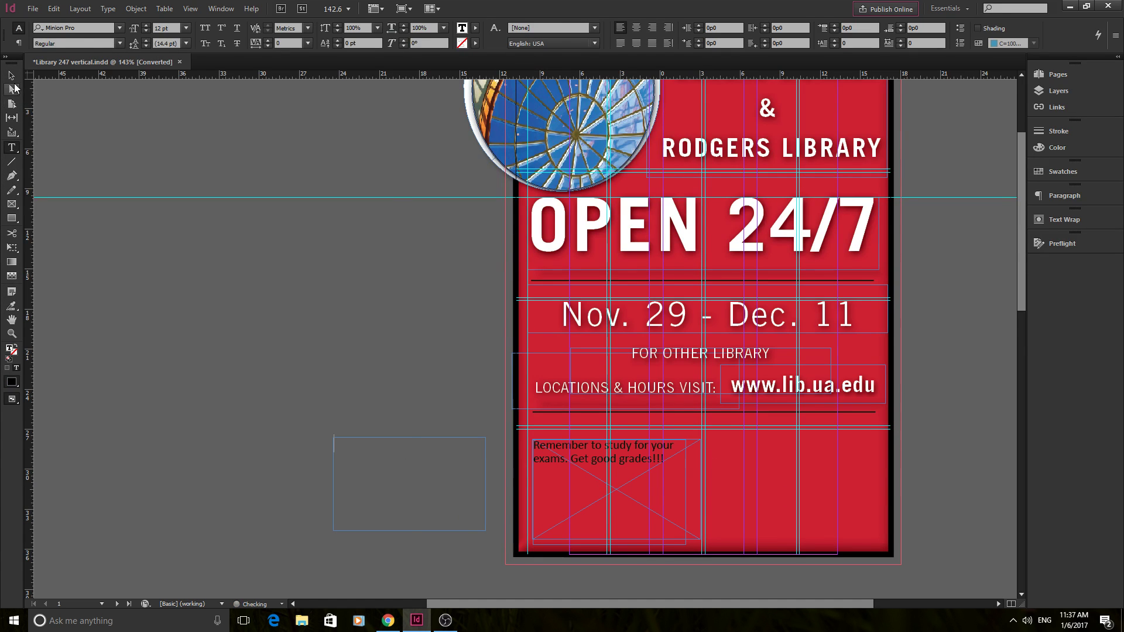
{"action": "key", "text": "Escape"}
{"action": "left_click_drag", "start_coordinate": [384, 442], "coordinate": [772, 447]}
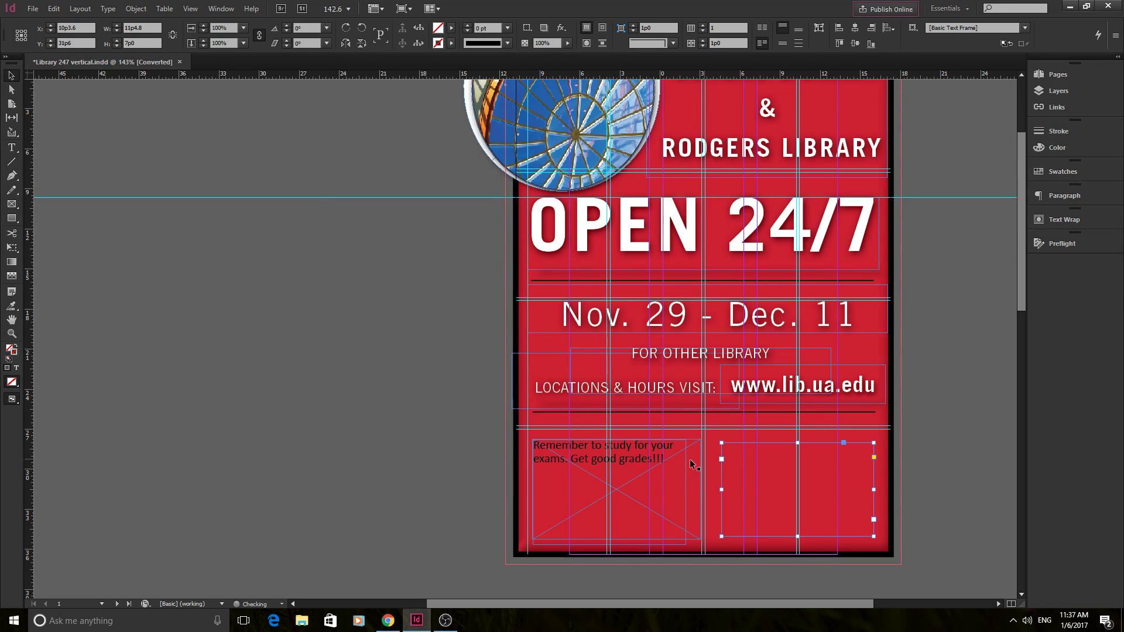
- Shorten the exam reminder's text frame to one line, about 0p9.7 high, and thread its overflow into the empty frame beside it
{"action": "left_click", "coordinate": [592, 540]}
{"action": "left_click_drag", "start_coordinate": [609, 543], "coordinate": [615, 450]}
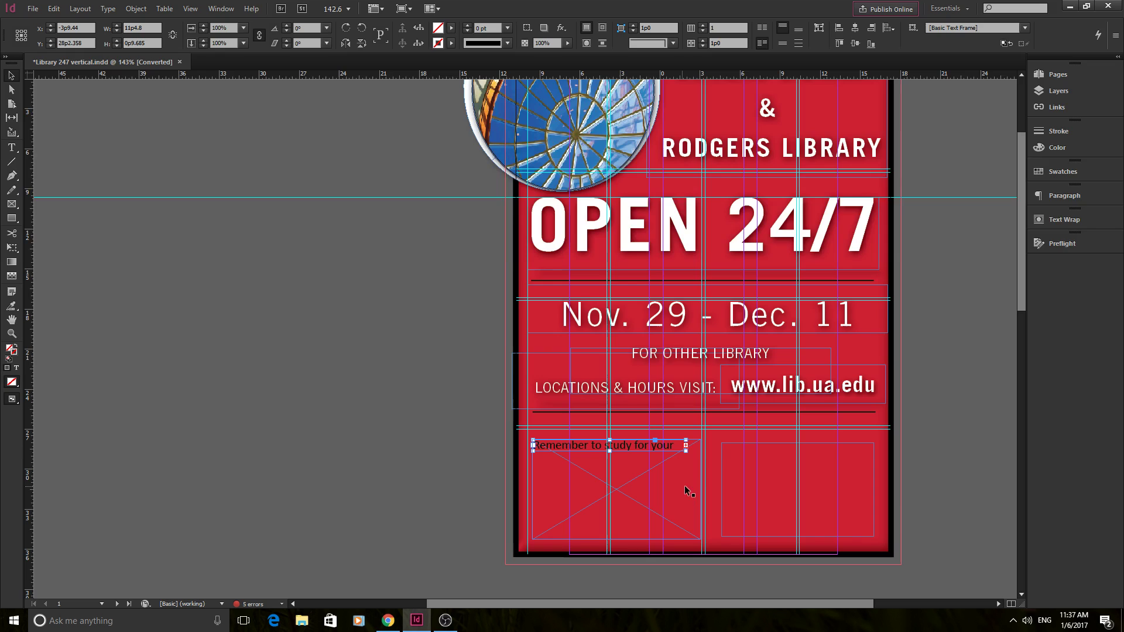
{"action": "left_click", "coordinate": [686, 446]}
{"action": "key", "text": "w"}
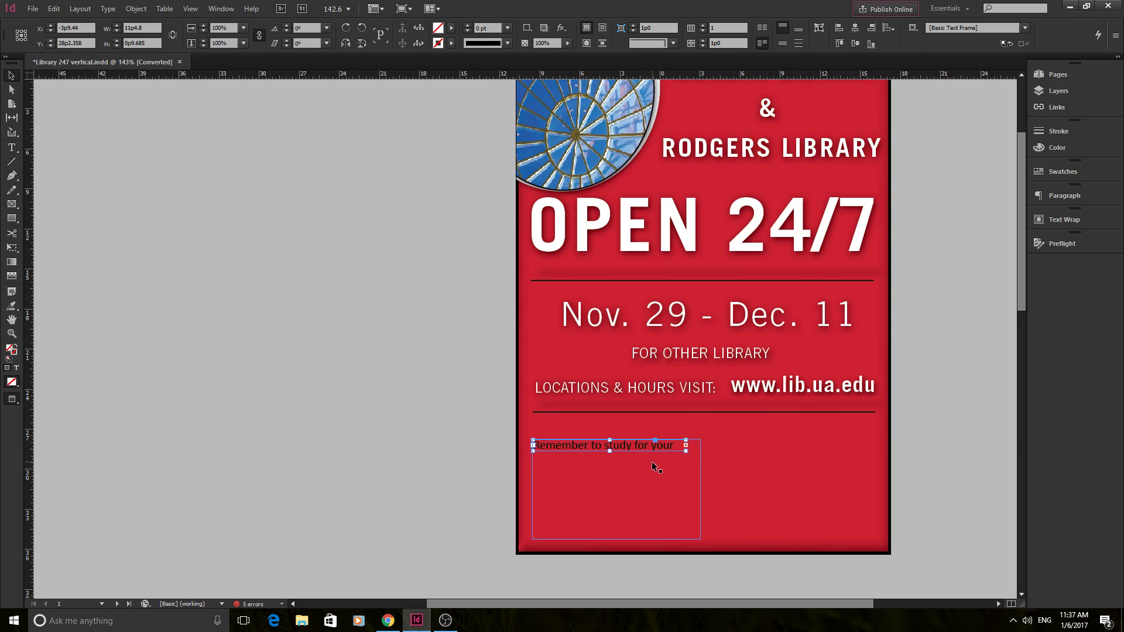
{"action": "key", "text": "w"}
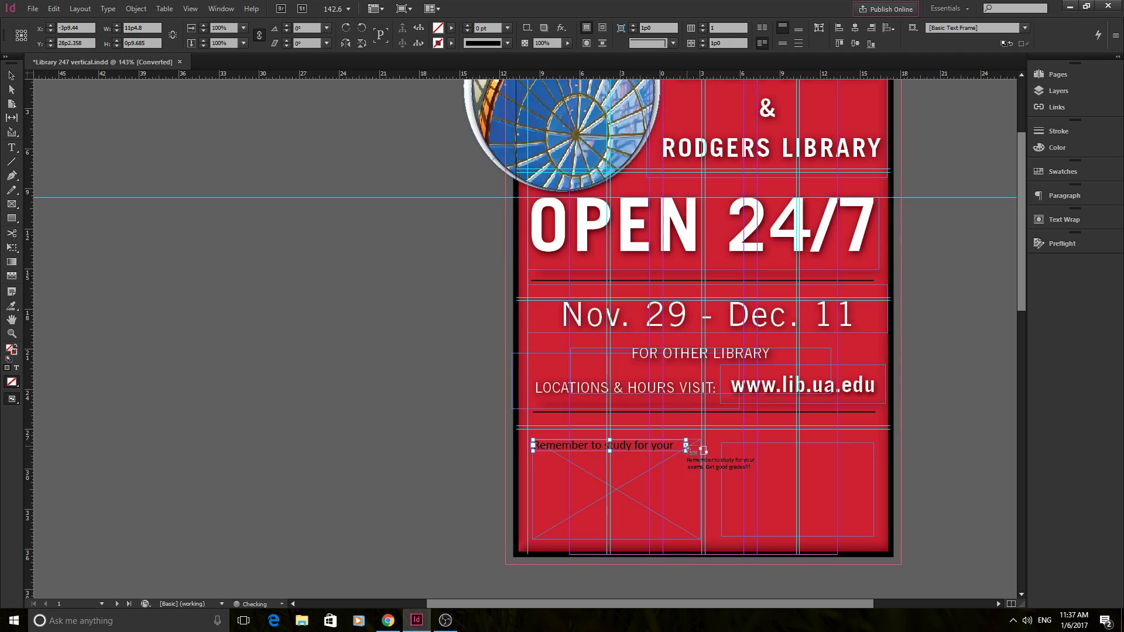
{"action": "left_click", "coordinate": [735, 457]}
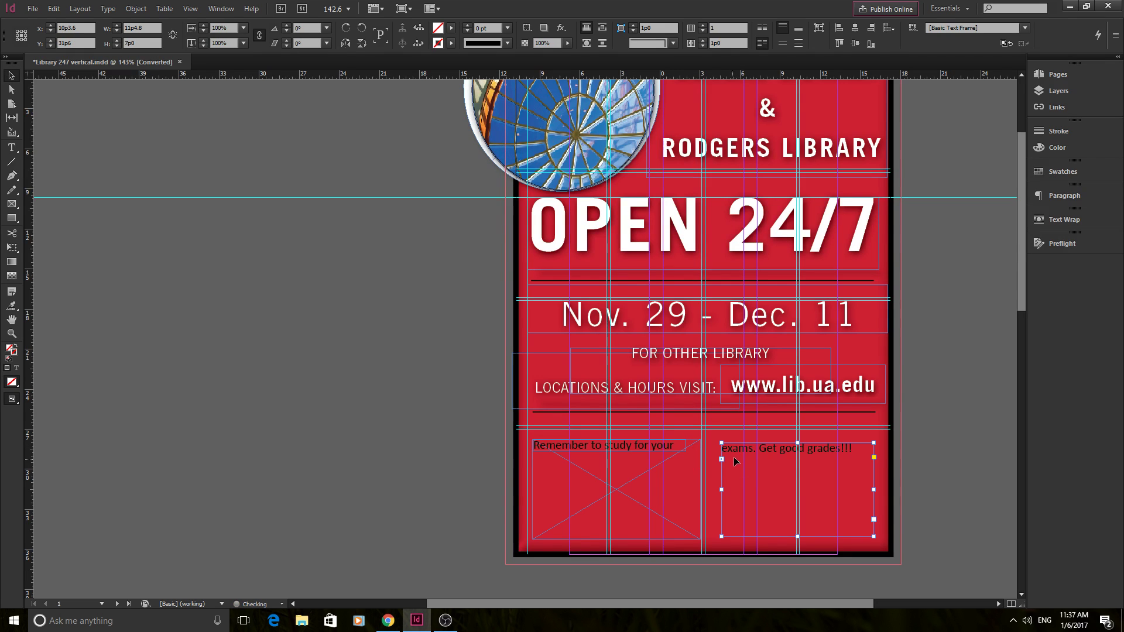
- Nudge the second threaded frame up to align with the first one's top edge, and preview the poster without guides
{"action": "left_click_drag", "start_coordinate": [734, 447], "coordinate": [733, 443]}
{"action": "key", "text": "w"}
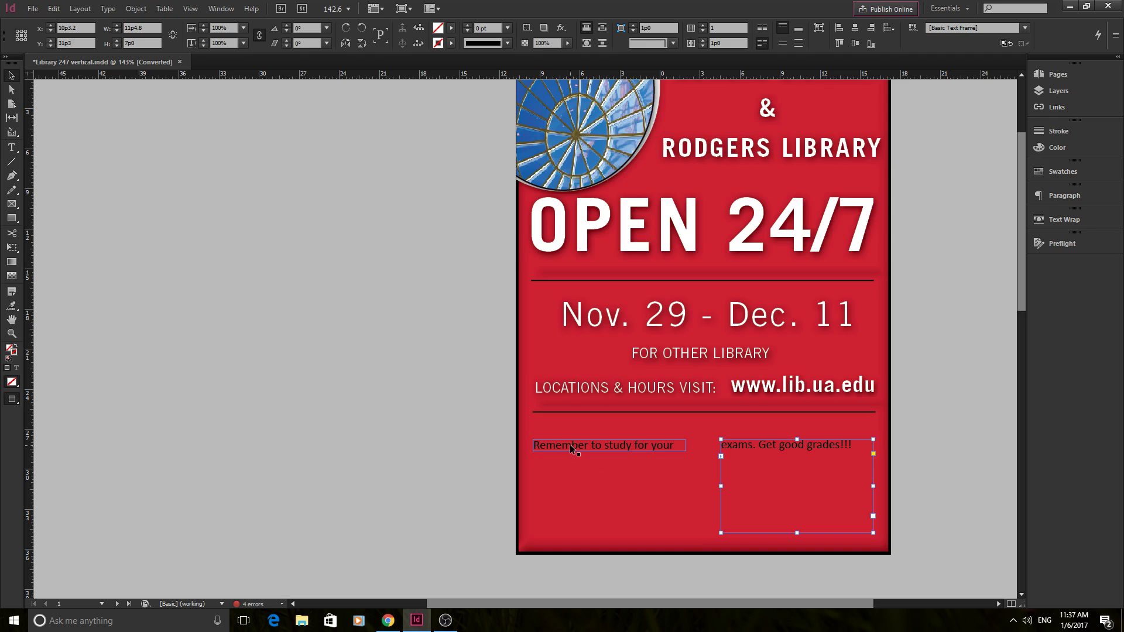